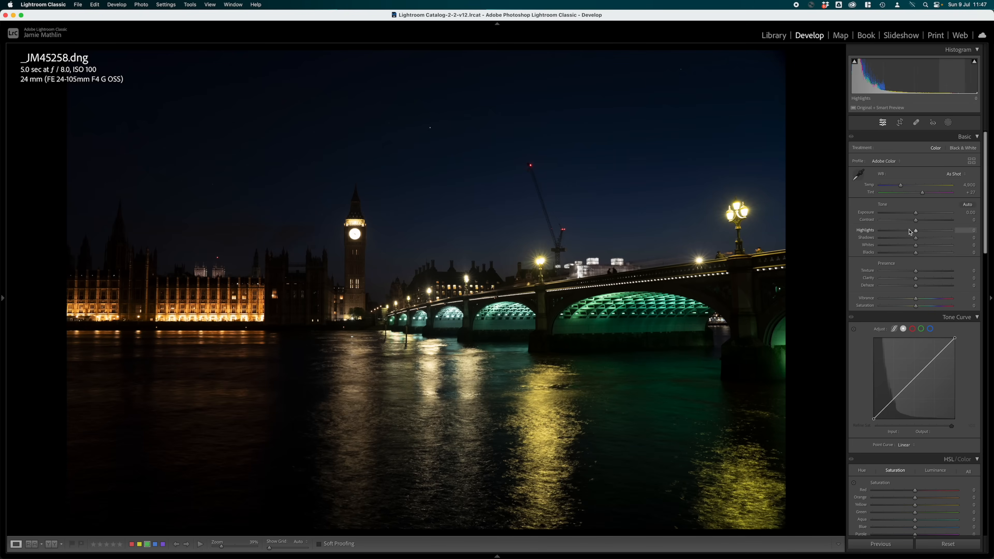
# Set Highlights to −100 for _JM45258.dng and examine the lit clock face at close range.
pyautogui.moveTo(916, 231); pyautogui.dragTo(881, 231)
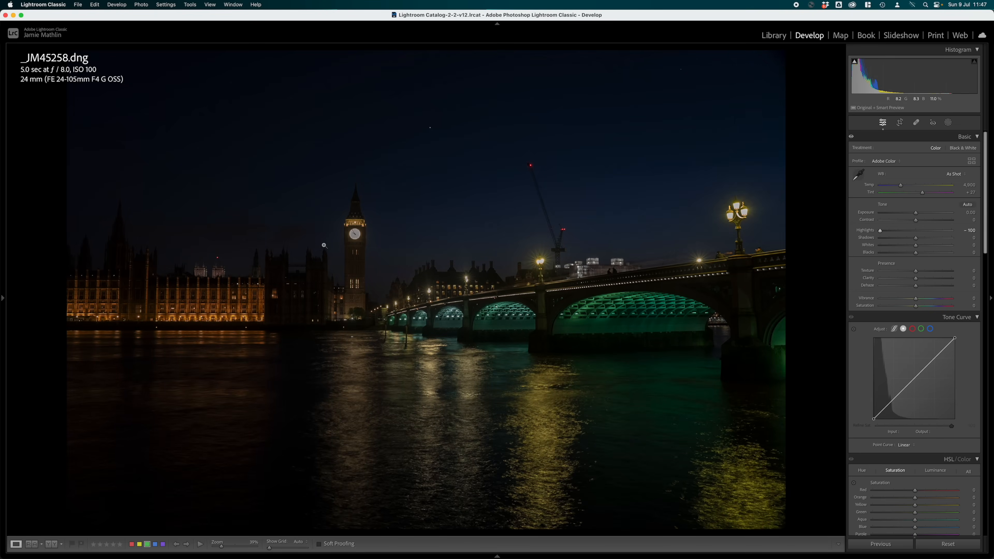
pyautogui.click(356, 235)
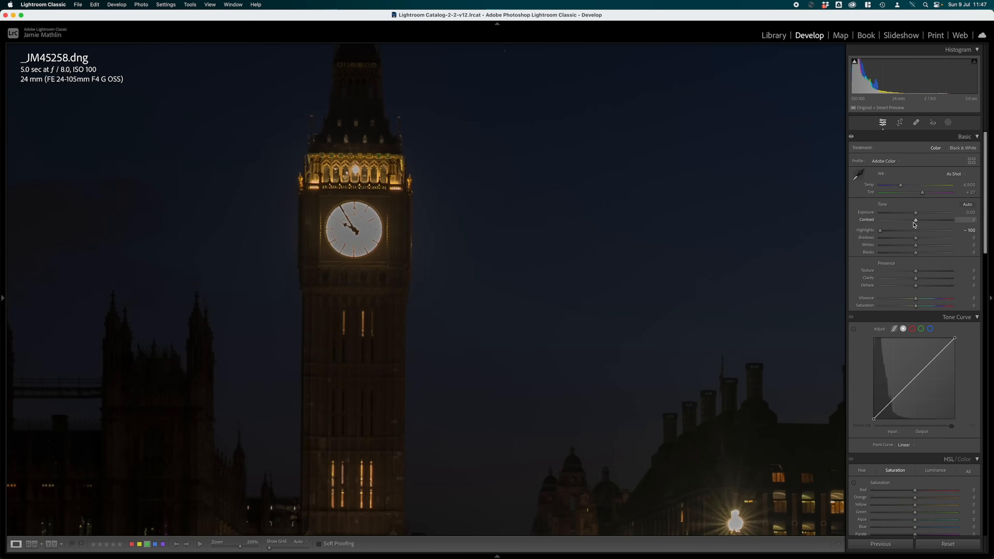
# Set Whites to +4, trying a much higher value along the way, and raise Exposure to +1.75 for _JM45258.dng.
pyautogui.press('alt')
pyautogui.keyDown('alt'); pyautogui.click(917, 246); pyautogui.keyUp('alt')
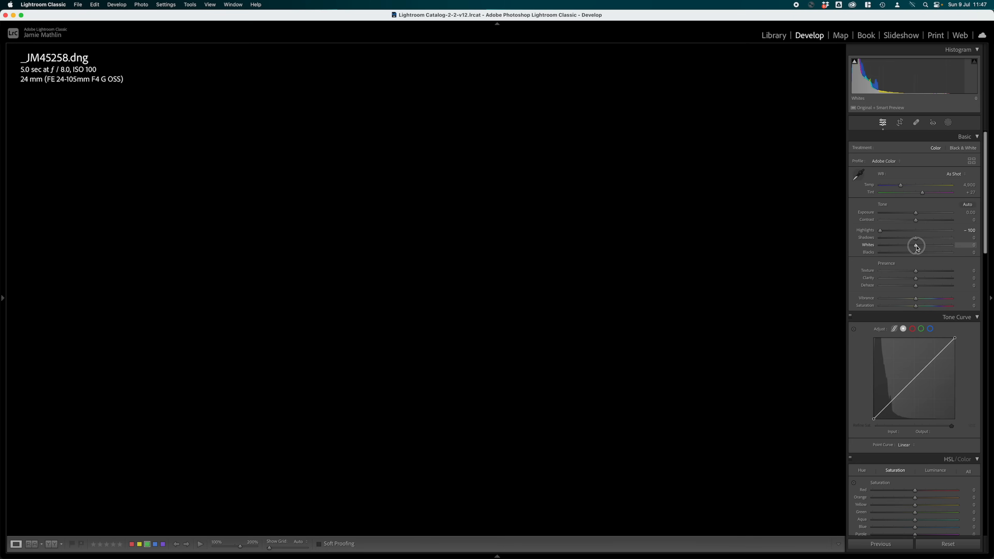
pyautogui.moveTo(918, 248); pyautogui.dragTo(941, 248)
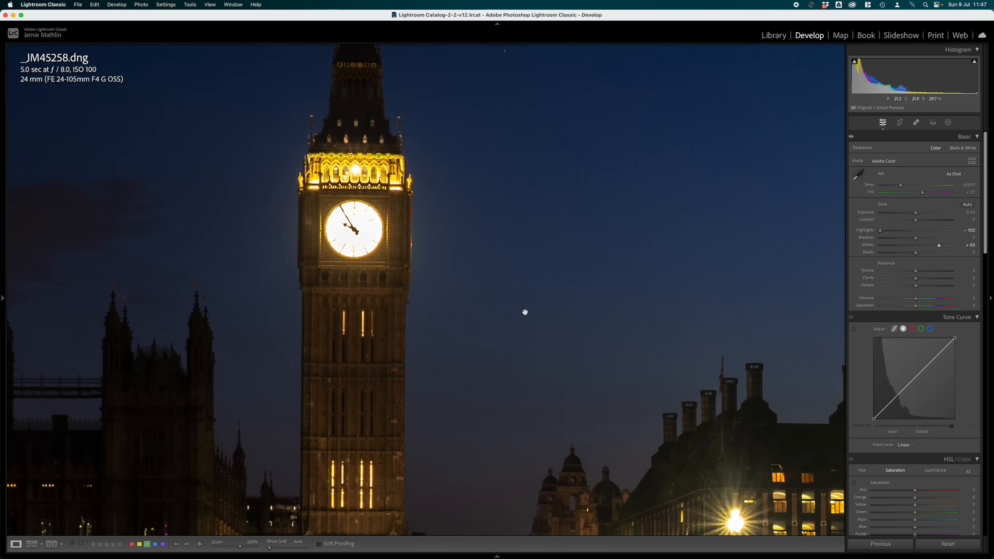
pyautogui.click(918, 246)
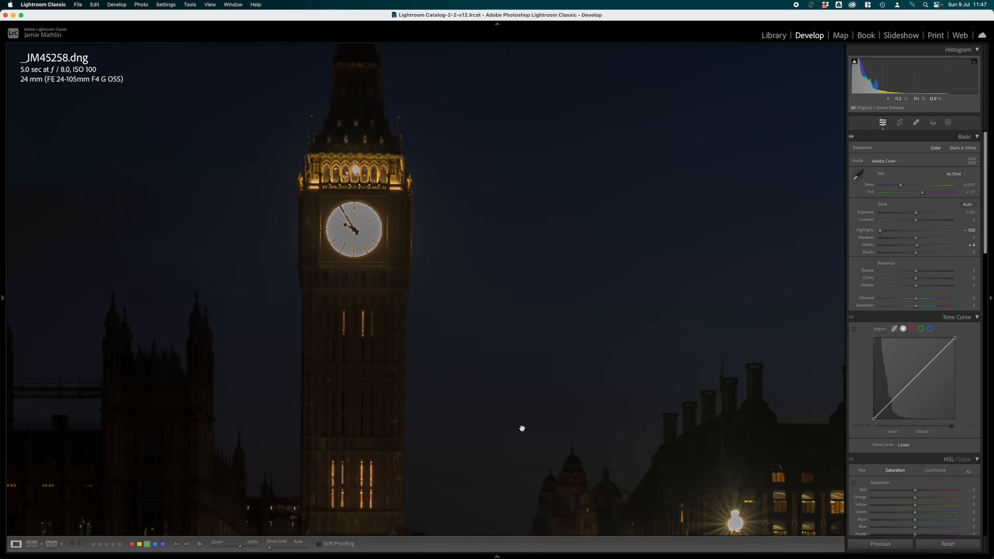
pyautogui.moveTo(388, 226); pyautogui.dragTo(385, 226)
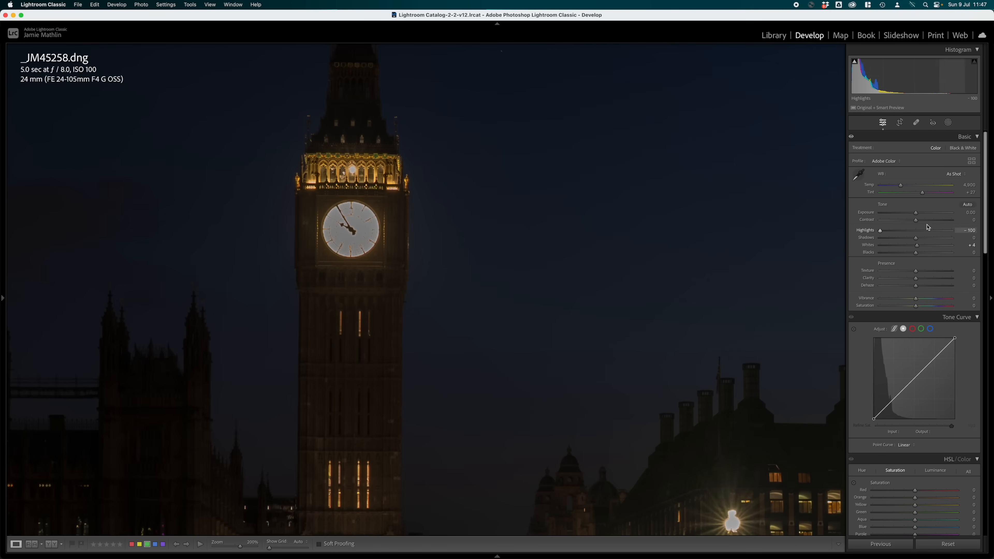
pyautogui.moveTo(916, 216); pyautogui.dragTo(929, 215)
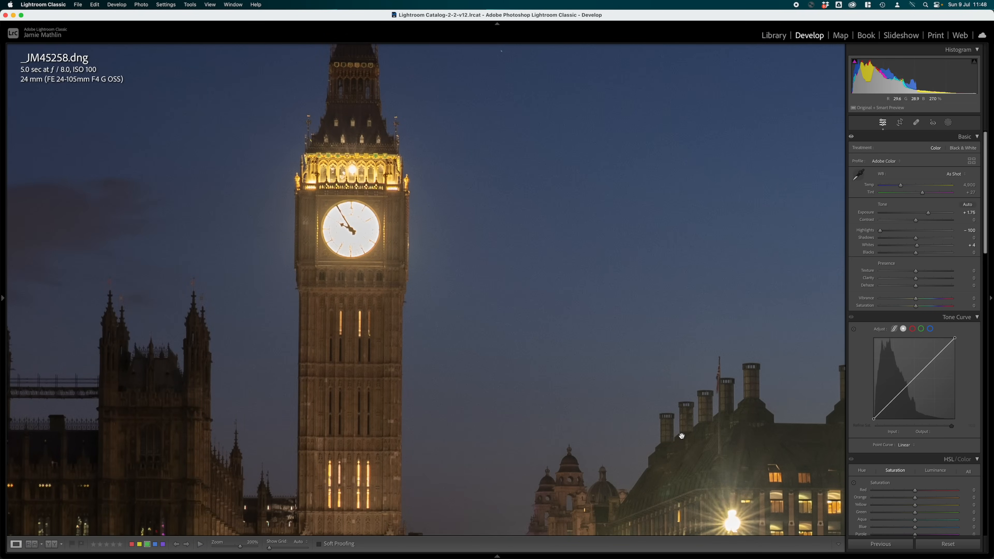
# Open _JM45259.dng and lower Highlights to −50 to recover the detail in the clock face.
pyautogui.moveTo(556, 557)
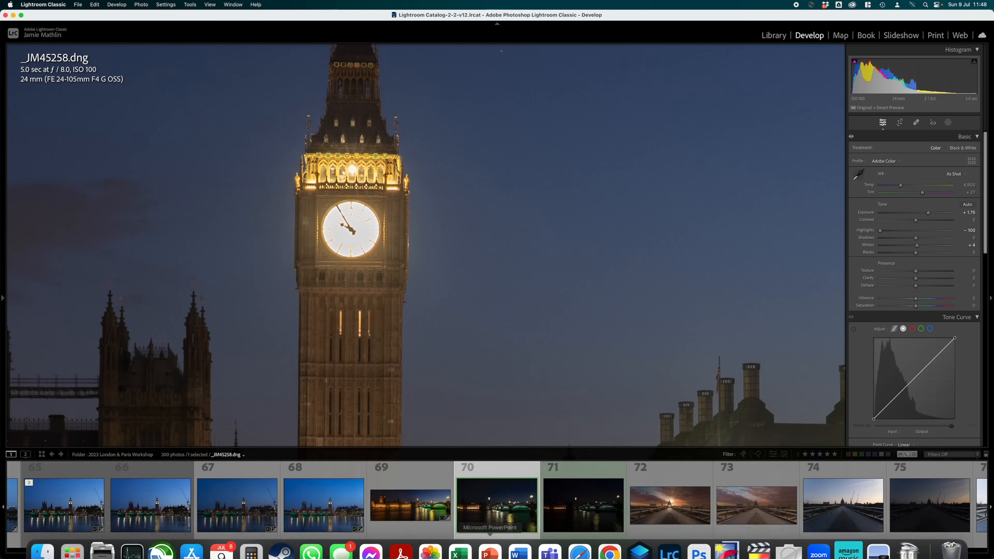
pyautogui.click(569, 513)
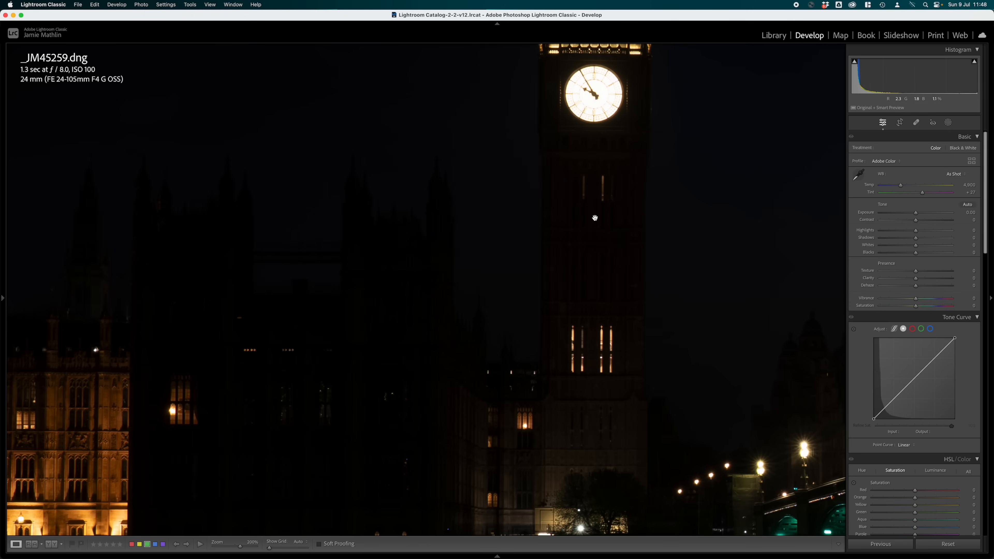
pyautogui.moveTo(595, 207); pyautogui.dragTo(492, 322)
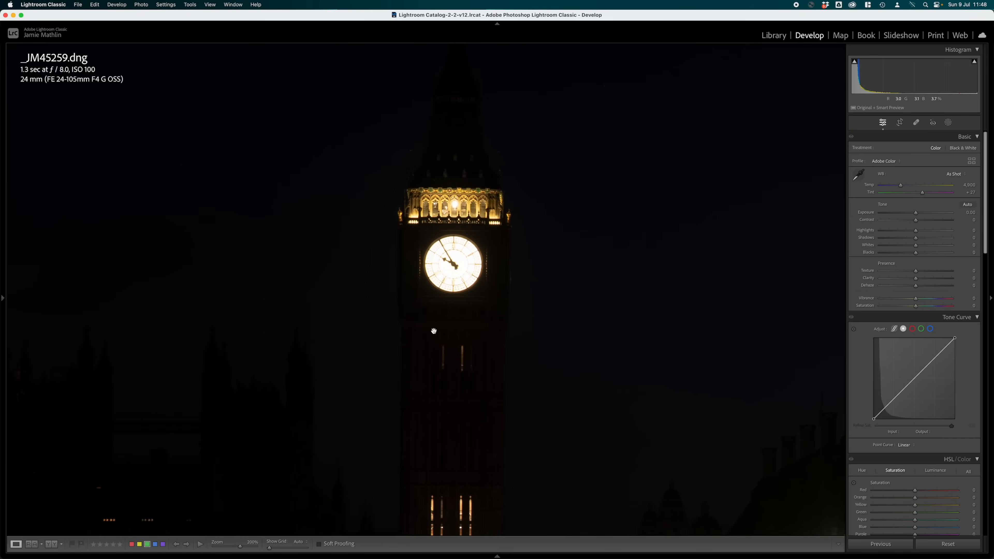
pyautogui.moveTo(916, 230); pyautogui.dragTo(897, 234)
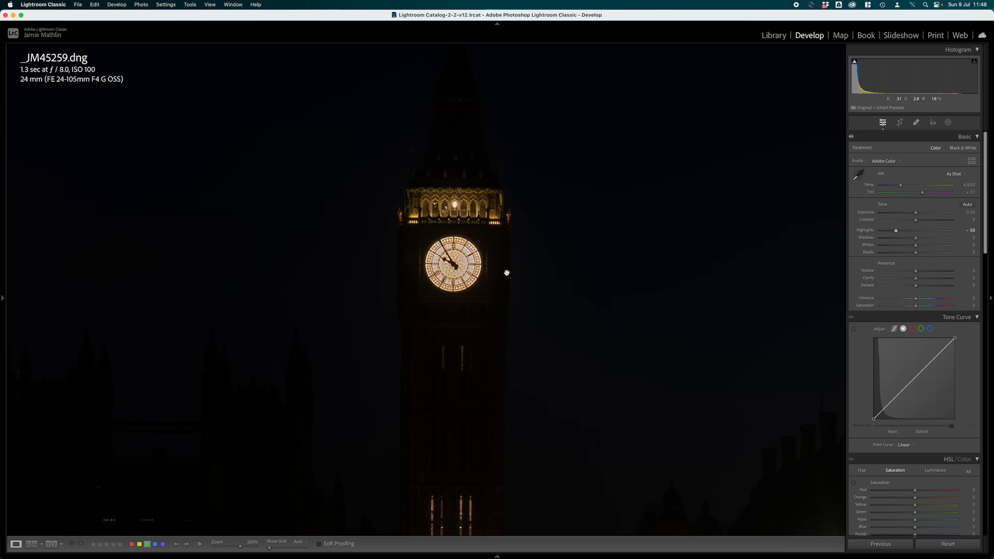
pyautogui.moveTo(897, 234)
pyautogui.mouseDown()
pyautogui.moveTo(879, 234)
pyautogui.moveTo(914, 234)
pyautogui.moveTo(900, 235)
pyautogui.mouseUp()
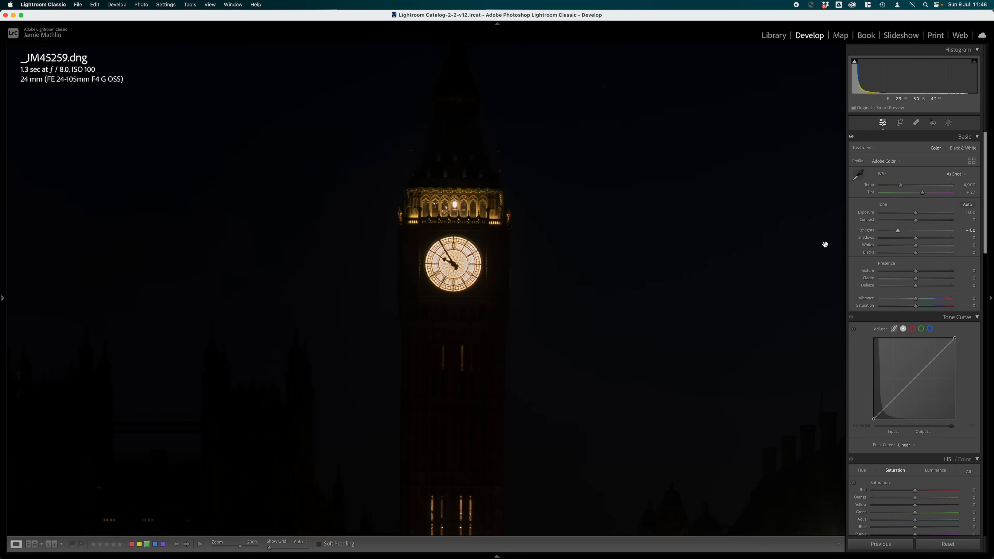
pyautogui.click(585, 383)
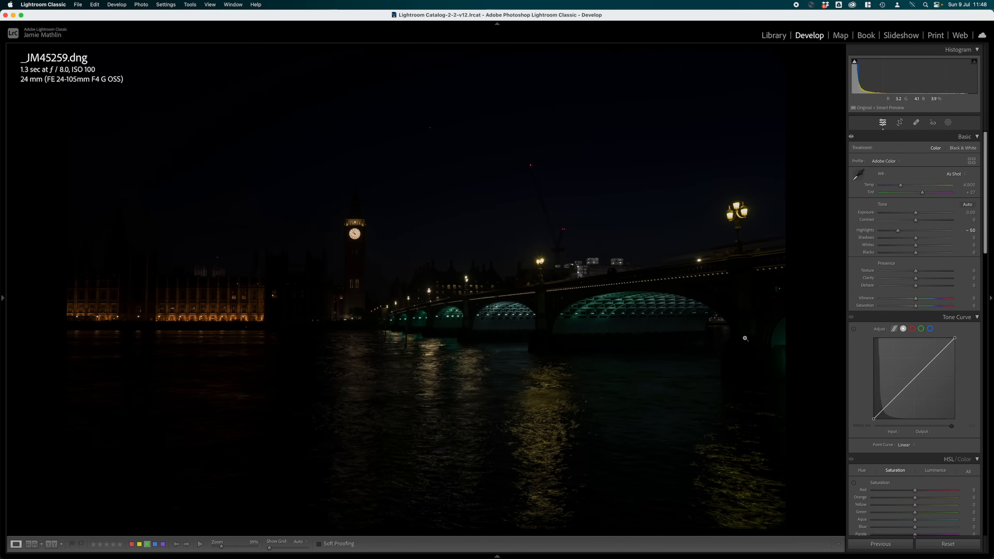
# Set Shadows to +100 and Exposure to +3.35 for _JM45259.dng, checking the clock tower close up.
pyautogui.moveTo(916, 238); pyautogui.dragTo(987, 234)
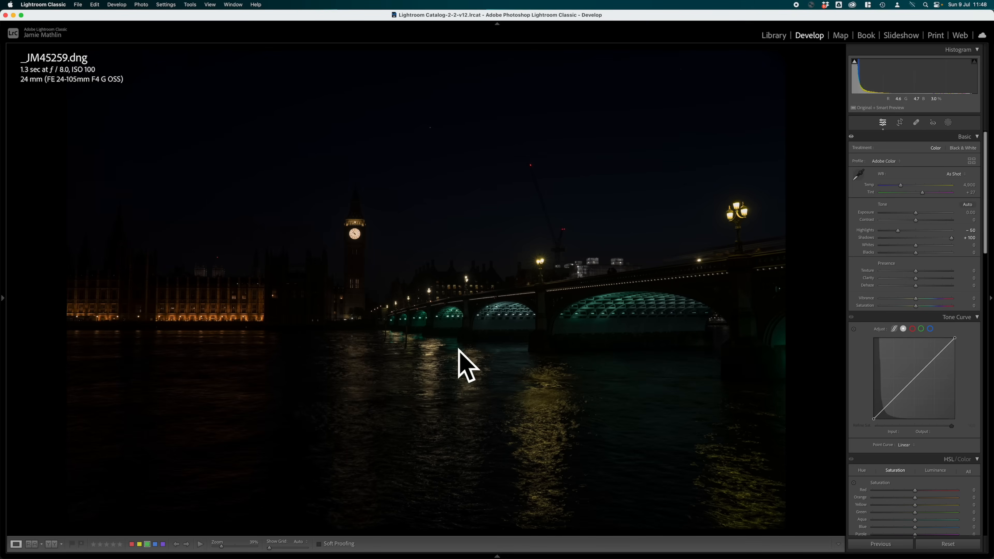
pyautogui.moveTo(916, 212); pyautogui.dragTo(941, 213)
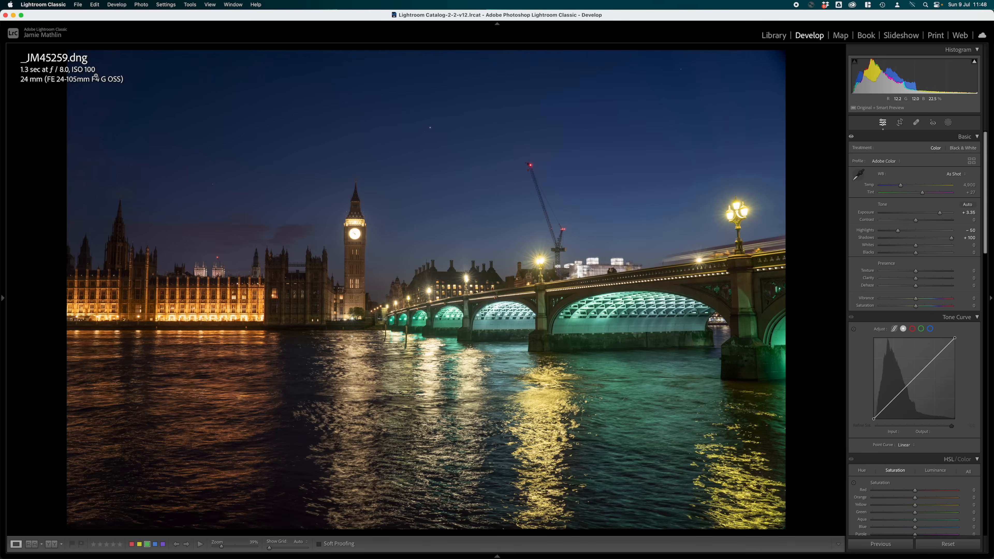
pyautogui.click(360, 214)
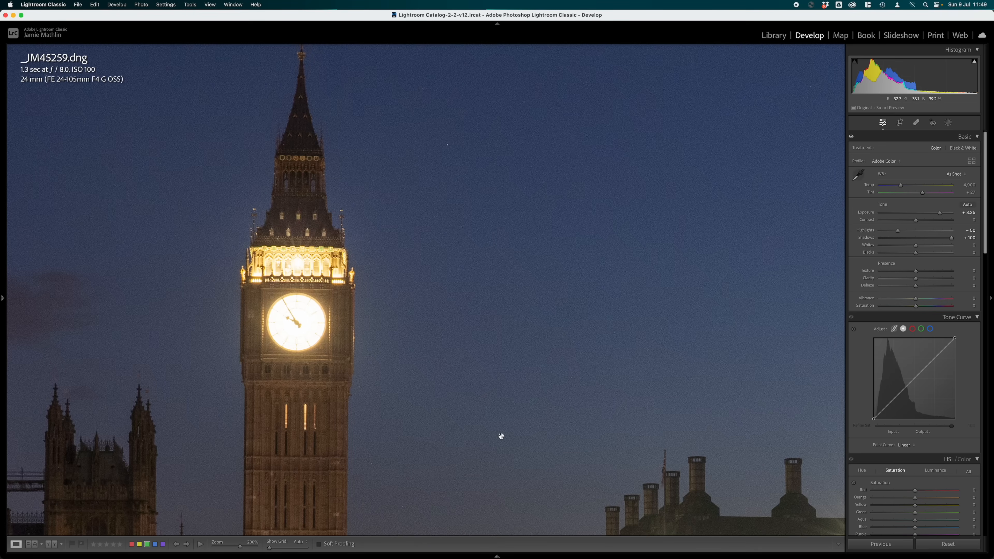
pyautogui.click(532, 404)
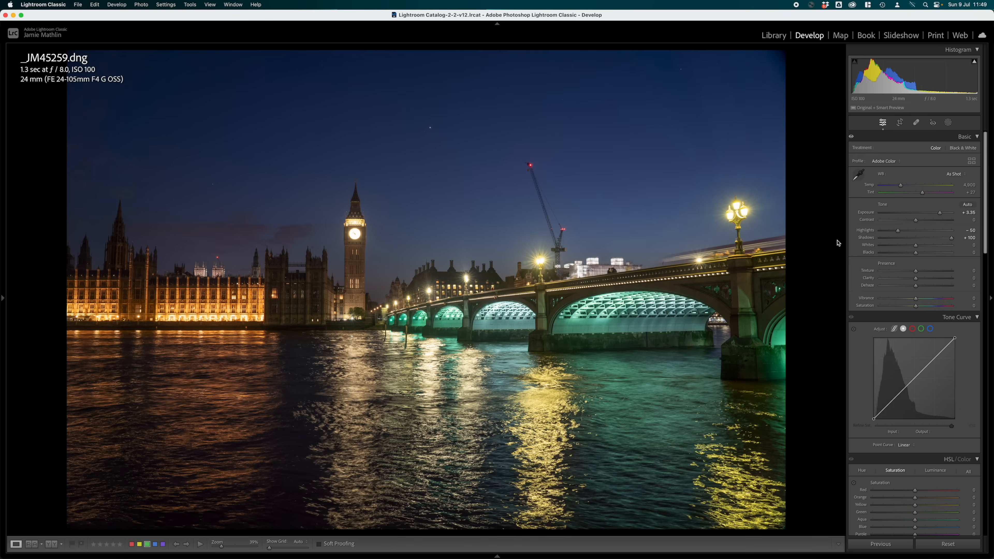
# Lower Highlights to −100 and reduce Exposure to +2.00 for _JM45259.dng.
pyautogui.moveTo(908, 231); pyautogui.dragTo(883, 235)
pyautogui.click(352, 235)
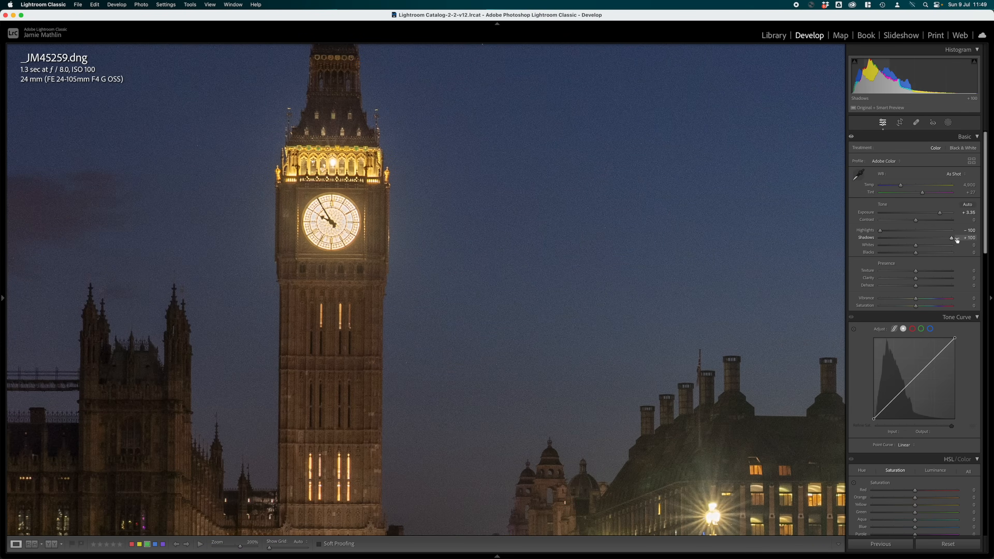
pyautogui.moveTo(940, 213); pyautogui.dragTo(932, 215)
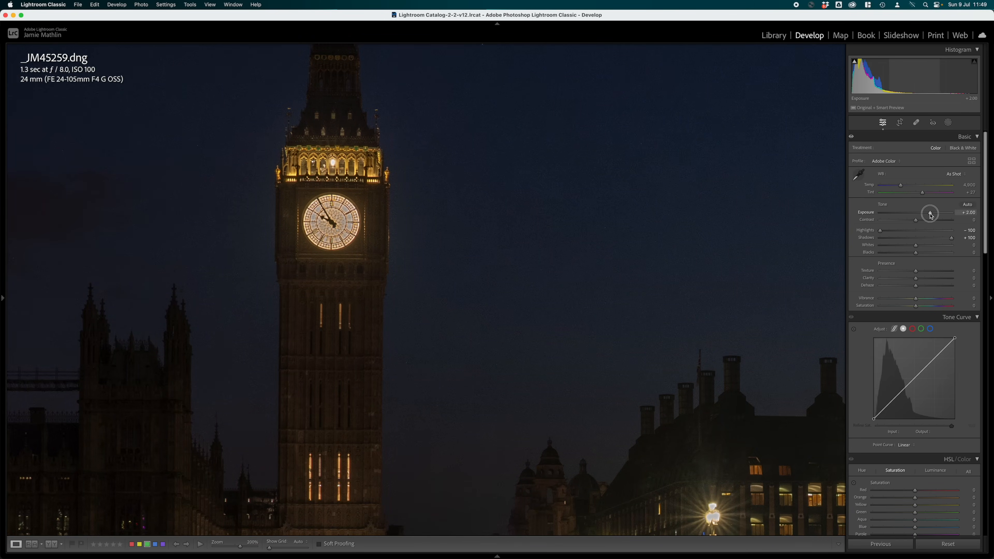
# Return to _JM45258.dng and reduce its Exposure to +1.10.
pyautogui.moveTo(493, 557)
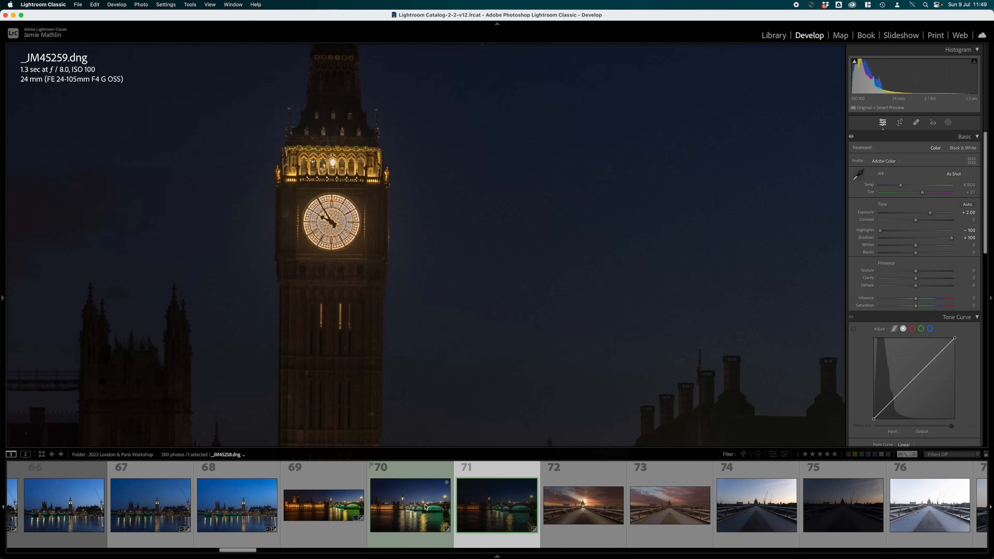
pyautogui.press('Left')
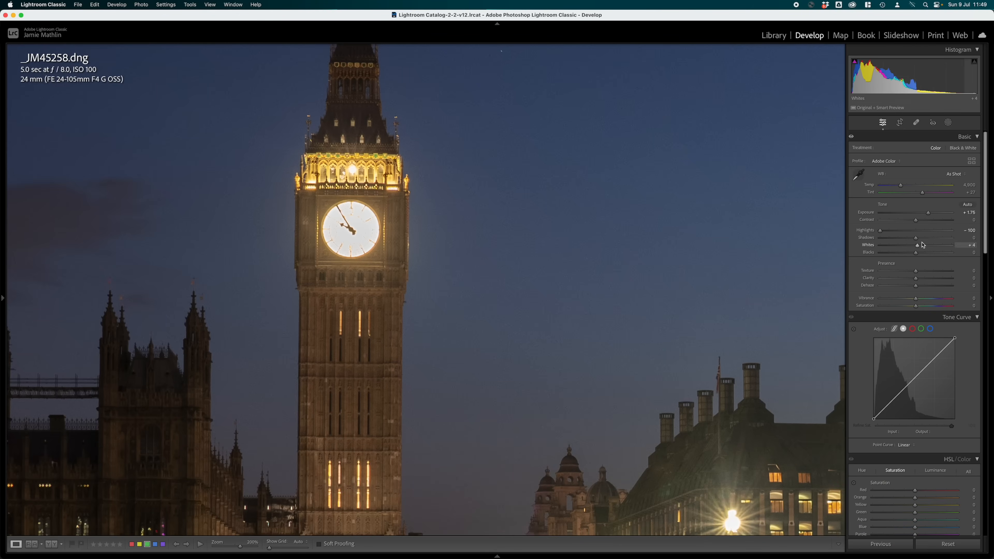
pyautogui.moveTo(928, 214); pyautogui.dragTo(924, 218)
pyautogui.click(613, 324)
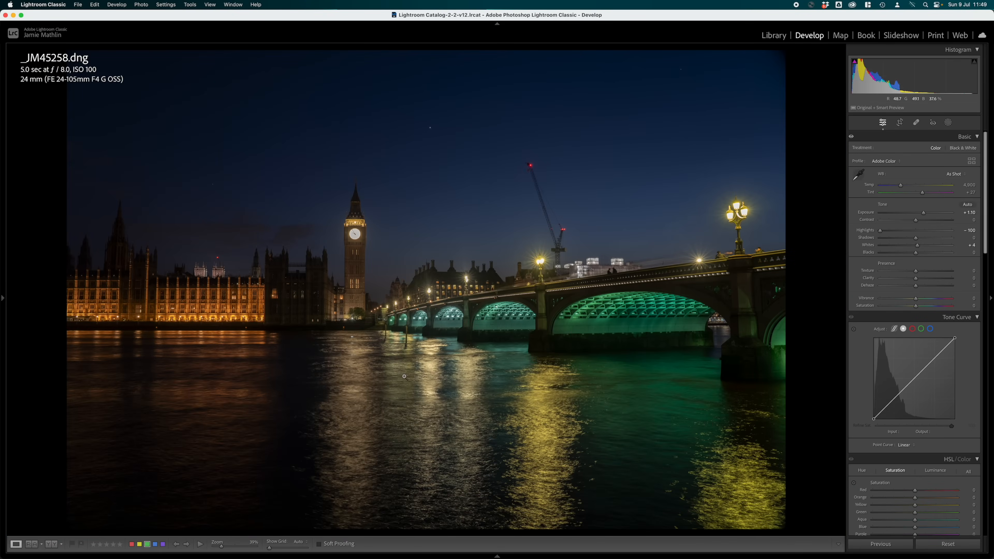
# Select _JM45258.dng and _JM45259.dng together and batch-enhance both with AI Denoise at amount 50, with Create Stacks turned off.
pyautogui.moveTo(528, 557)
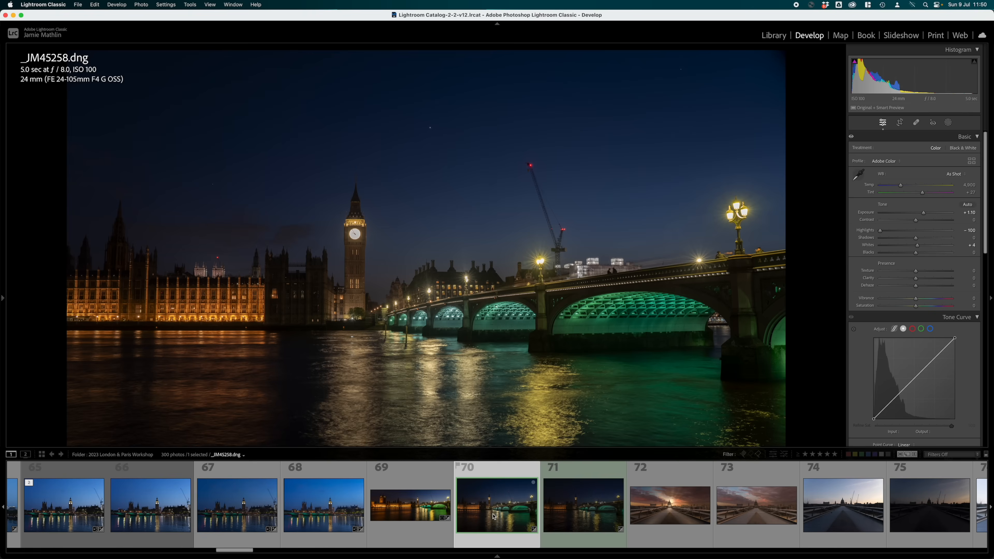
pyautogui.keyDown('shift'); pyautogui.click(575, 510); pyautogui.keyUp('shift')
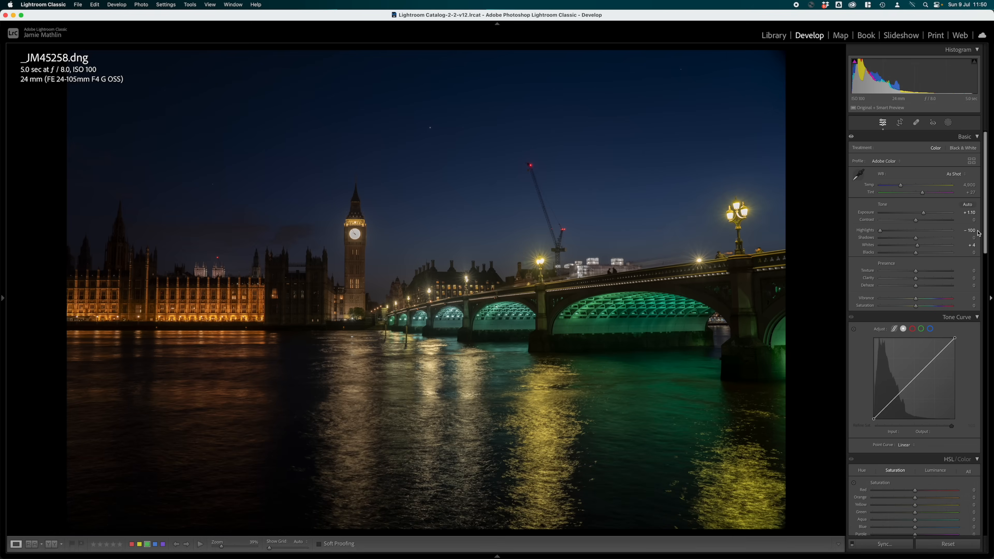
pyautogui.scroll(-15, 922, 280)
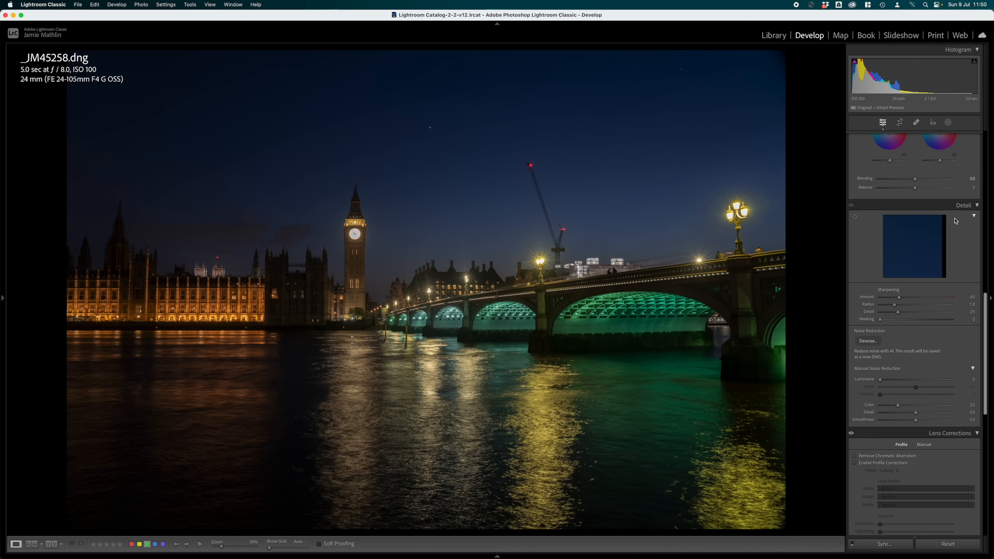
pyautogui.click(867, 341)
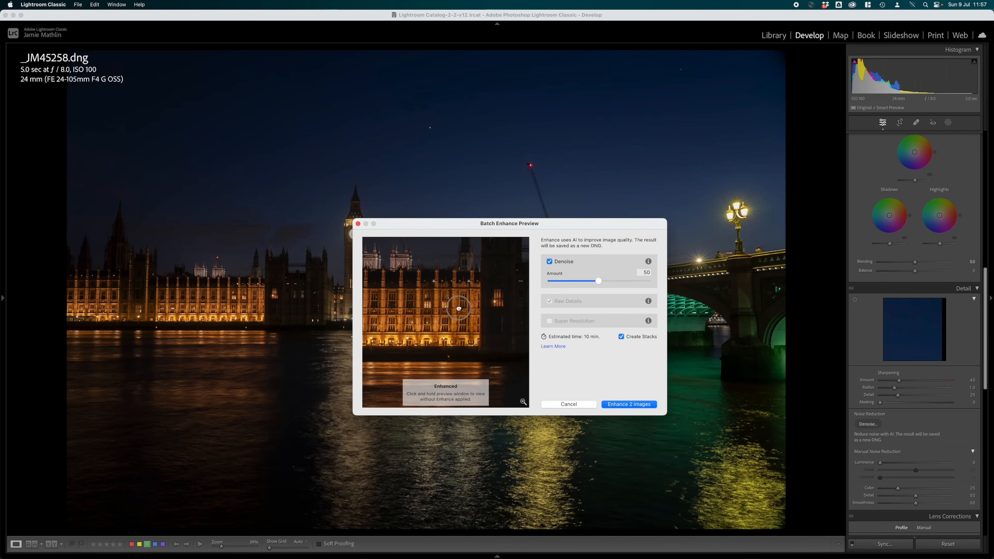
pyautogui.moveTo(458, 308); pyautogui.dragTo(447, 340)
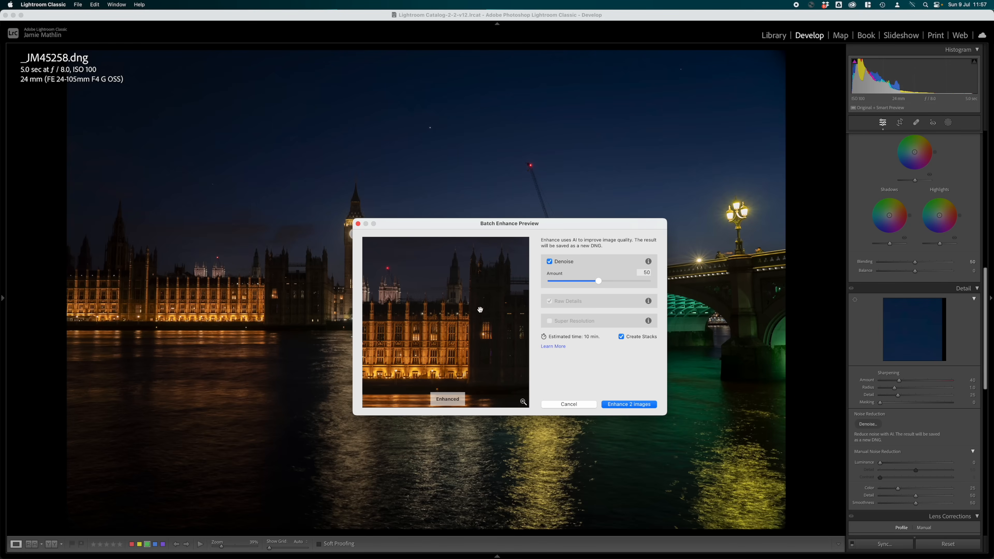
pyautogui.click(621, 337)
pyautogui.click(634, 404)
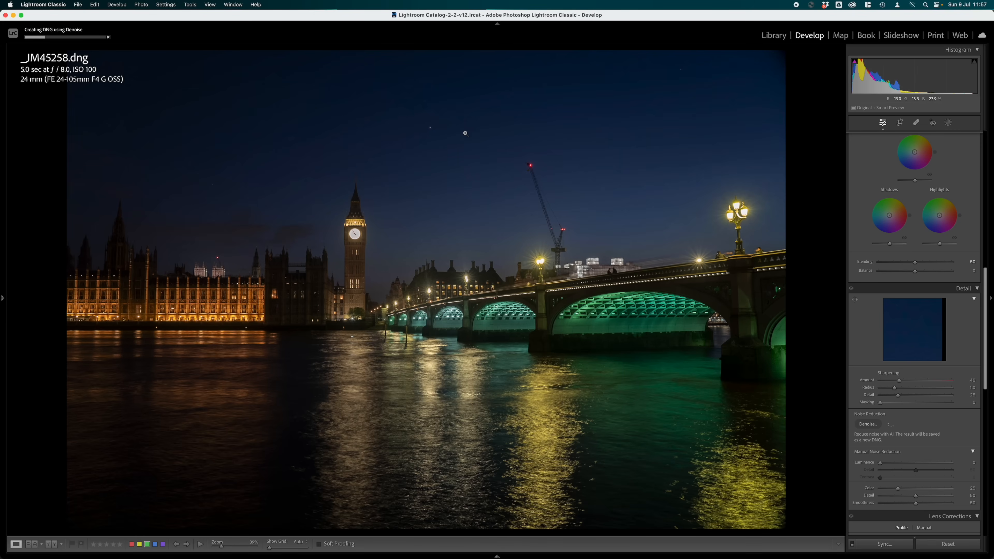
# Inspect the bright star in the sky of _JM45258.dng and review the Enhanced-NR copies of both exposures.
pyautogui.click(432, 130)
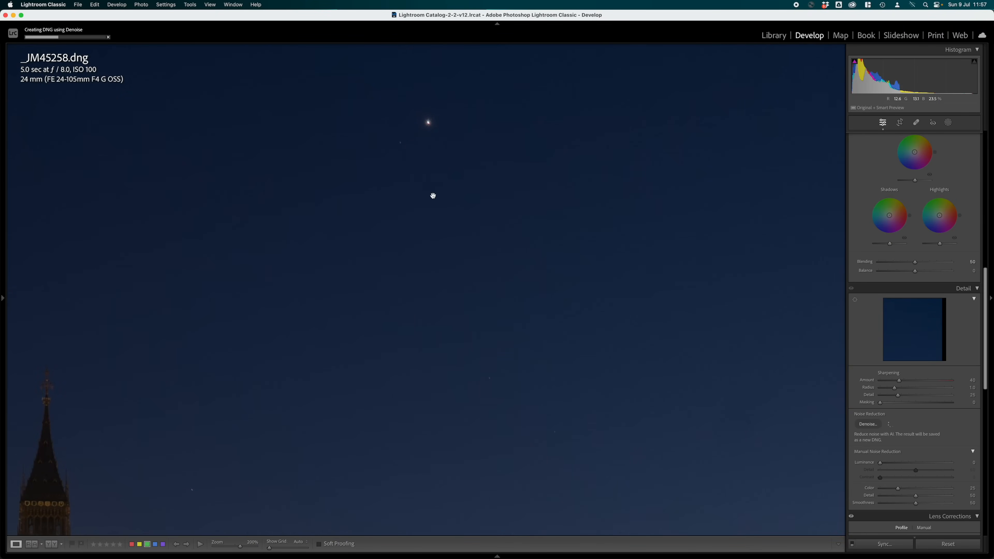
pyautogui.click(450, 216)
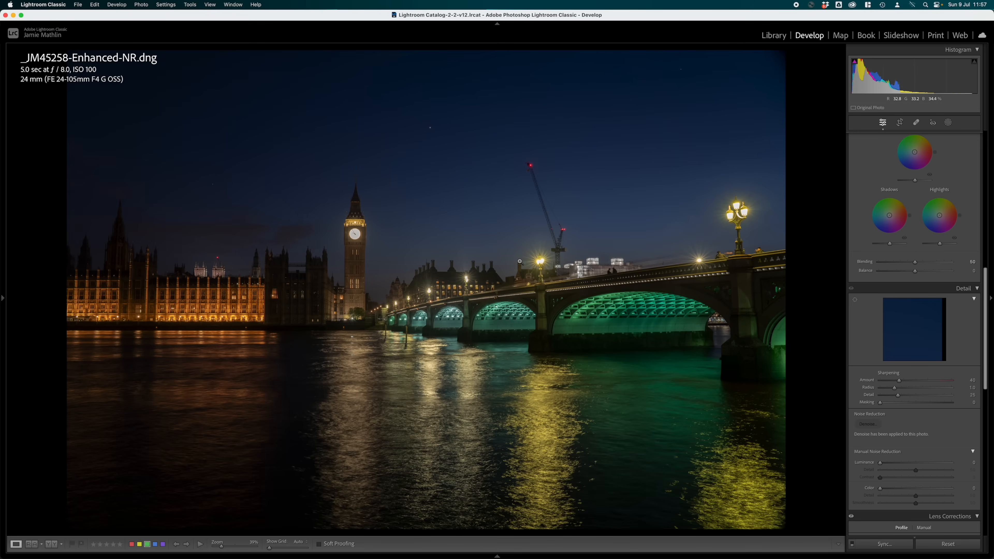
pyautogui.moveTo(509, 558)
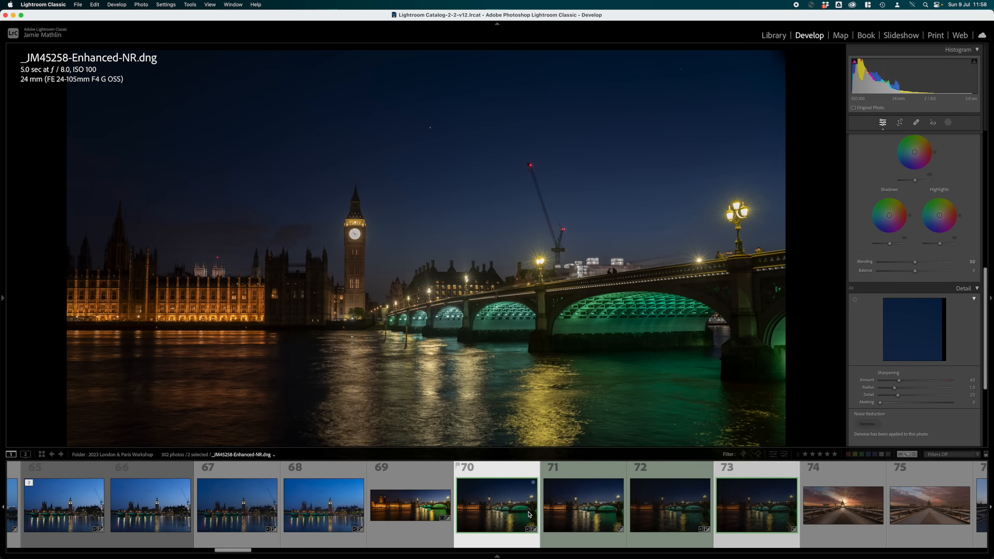
pyautogui.press('Right')
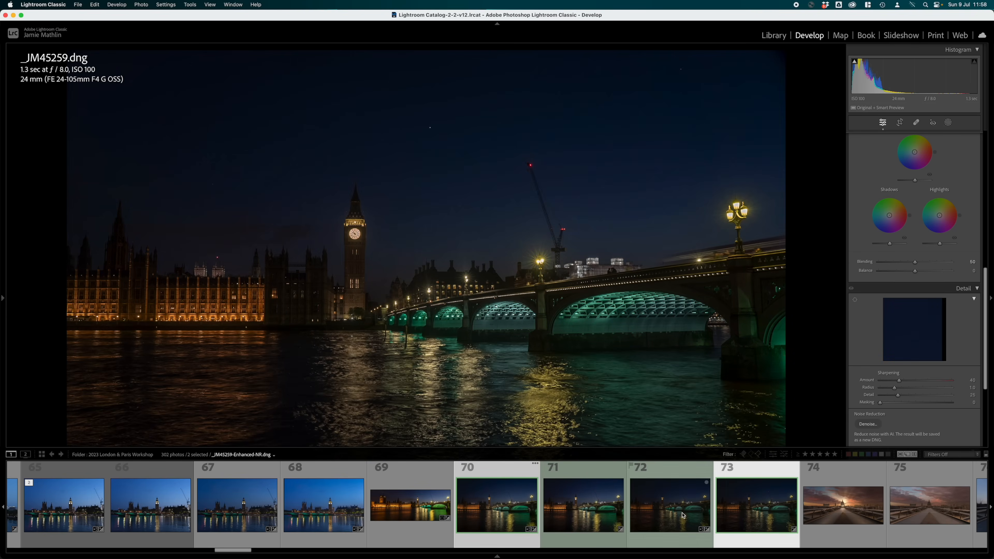
pyautogui.click(676, 515)
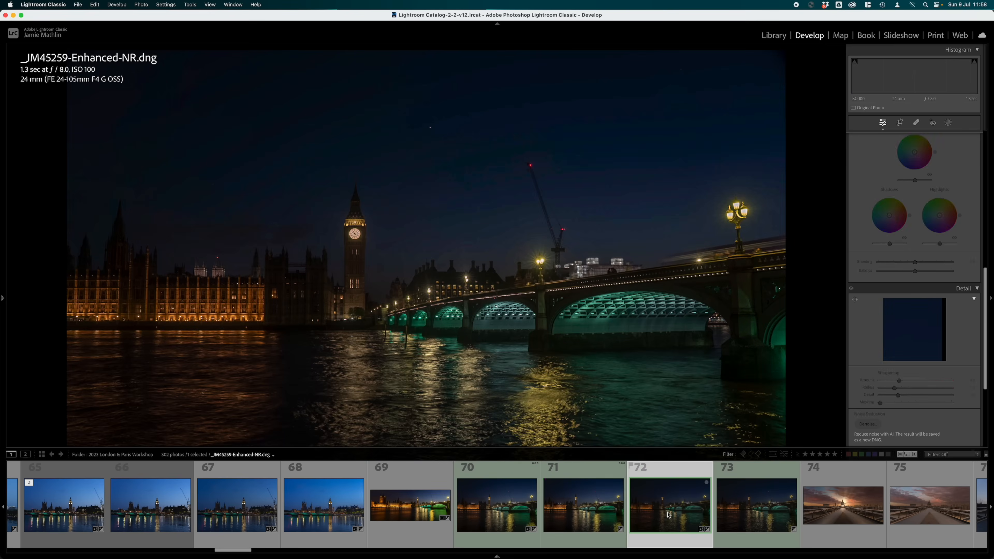
pyautogui.moveTo(662, 558)
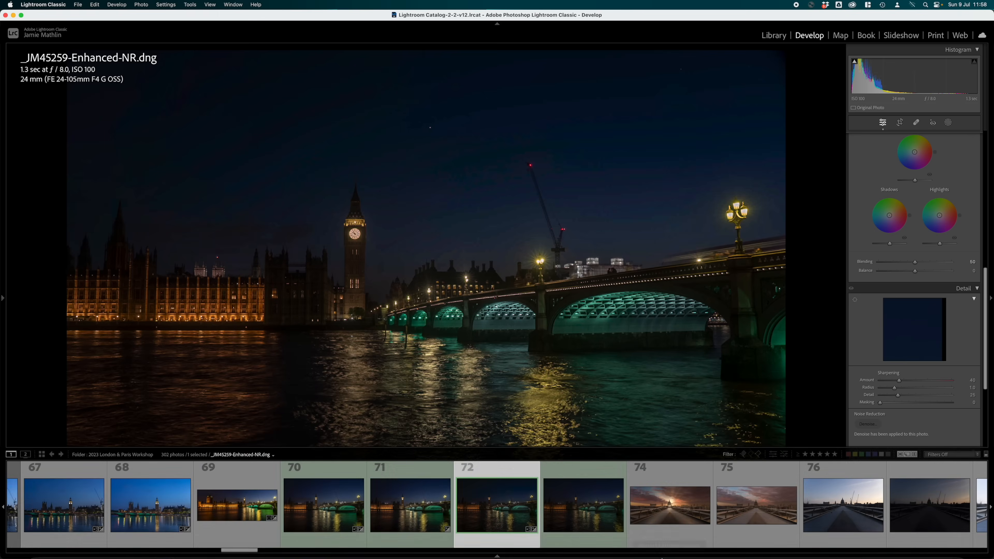
pyautogui.click(347, 506)
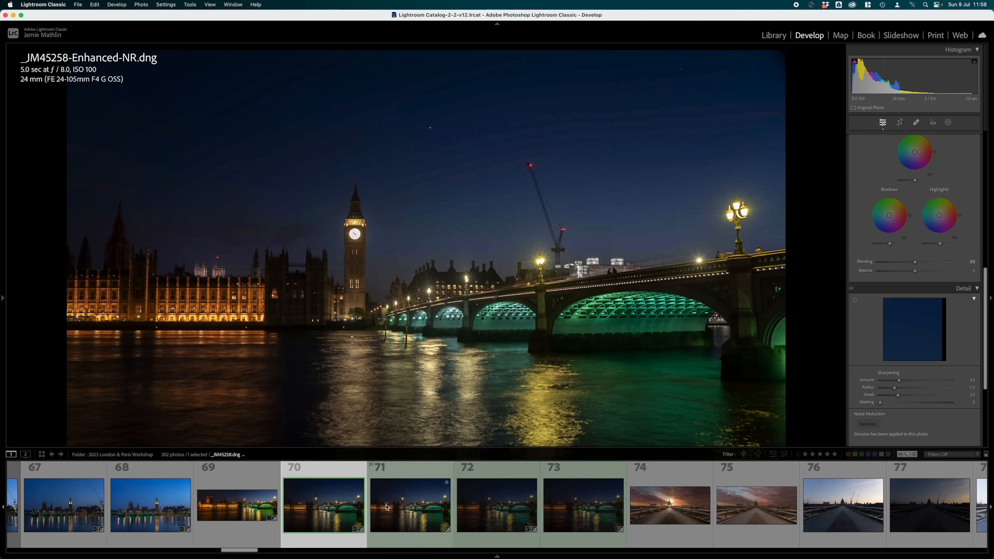
# Select the Enhanced-NR copies of both exposures together and compare the Big Ben clock face in each.
pyautogui.keyDown('super'); pyautogui.click(494, 507); pyautogui.keyUp('super')
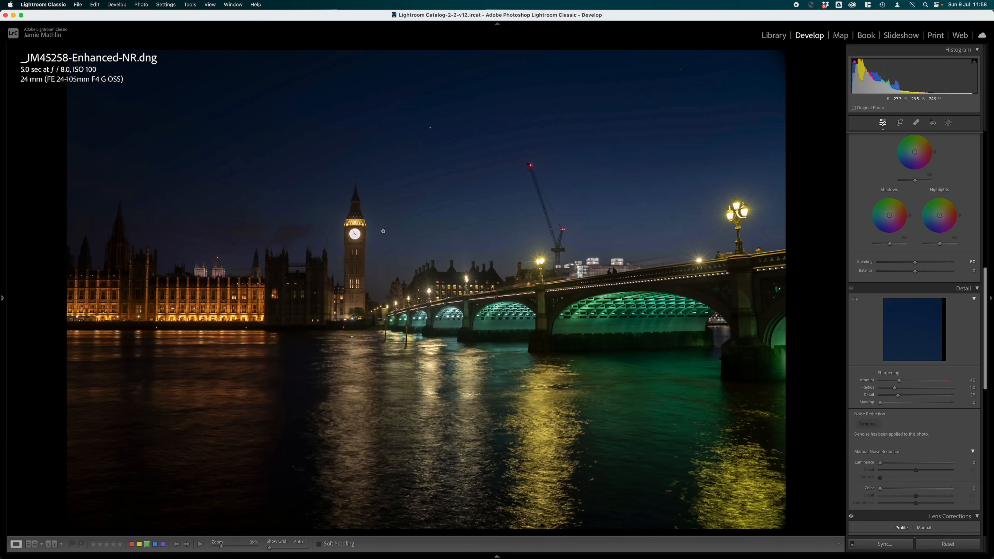
pyautogui.click(383, 257)
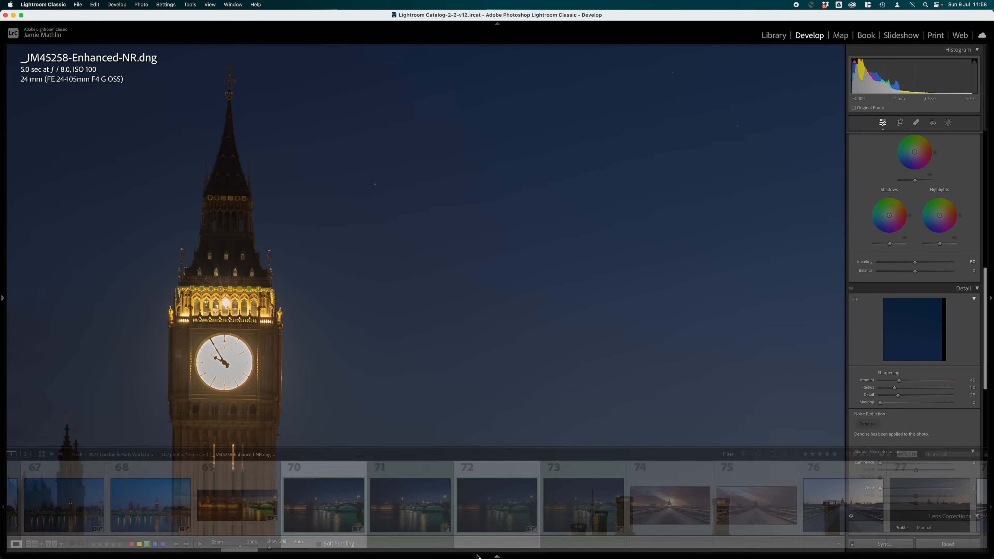
pyautogui.click(494, 523)
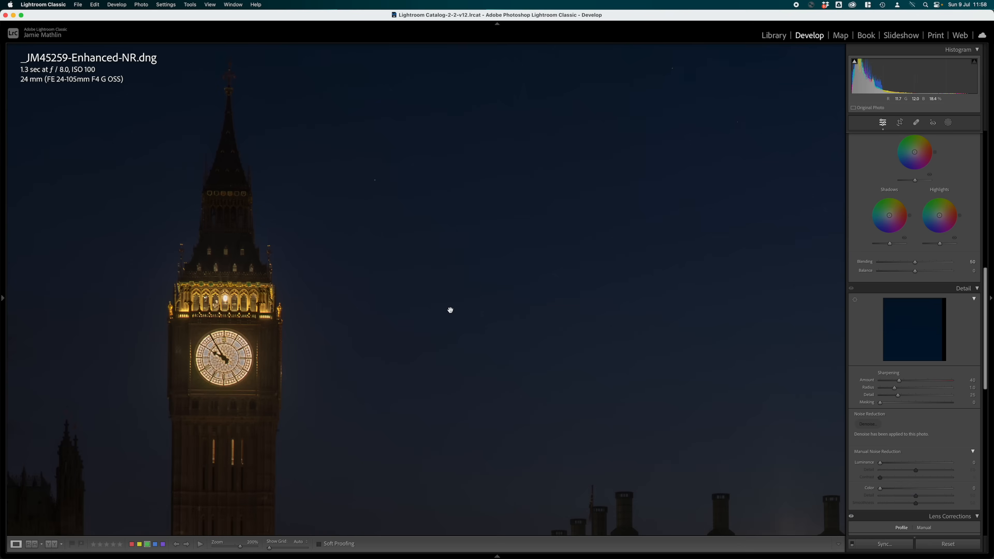
# Start an HDR photo merge of the two selected Enhanced-NR copies.
pyautogui.moveTo(466, 557)
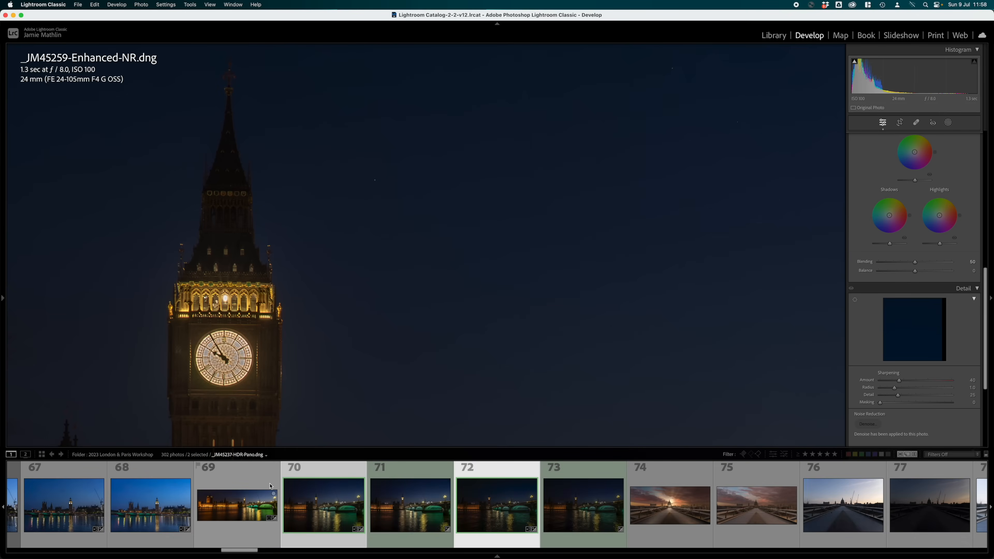
pyautogui.rightClick(496, 505)
pyautogui.moveTo(531, 463)
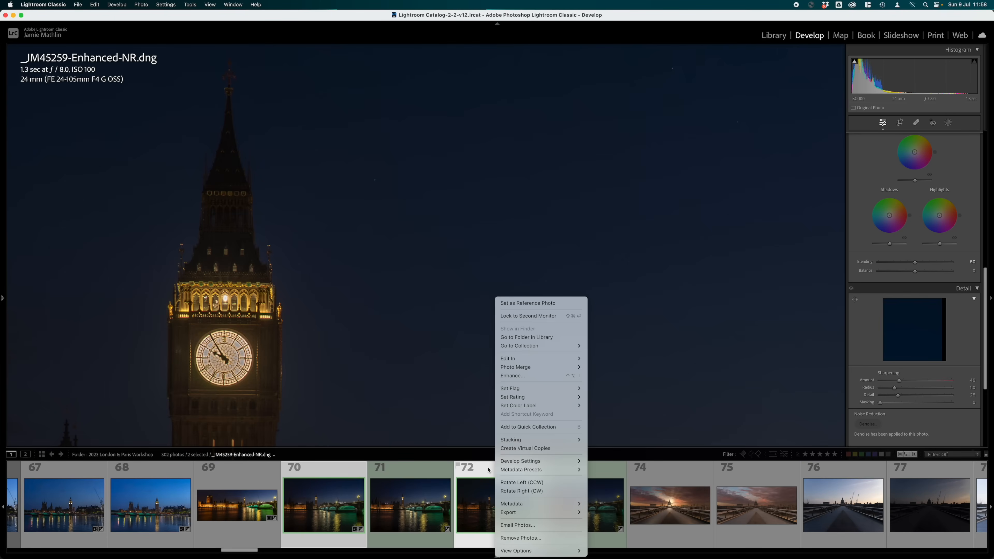
pyautogui.moveTo(554, 368)
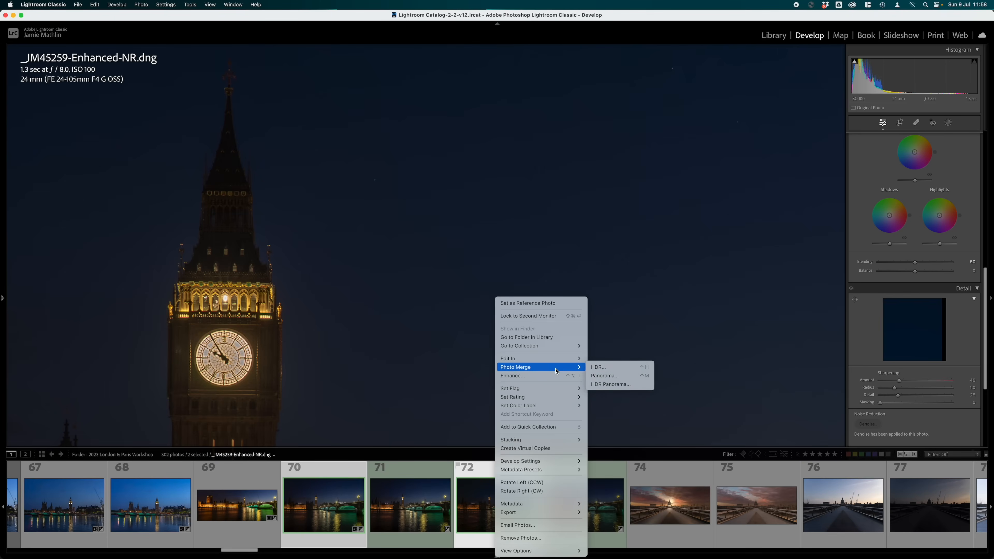
pyautogui.click(606, 370)
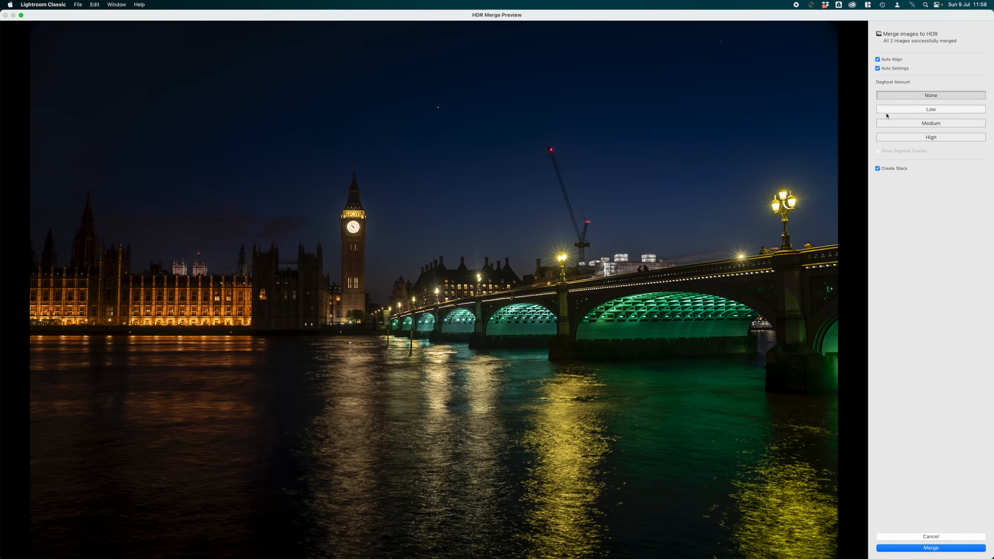
# Try the Low, Medium and High deghost amounts in the HDR preview and show the deghost overlay for High and Low.
pyautogui.click(878, 69)
pyautogui.click(879, 68)
pyautogui.click(931, 110)
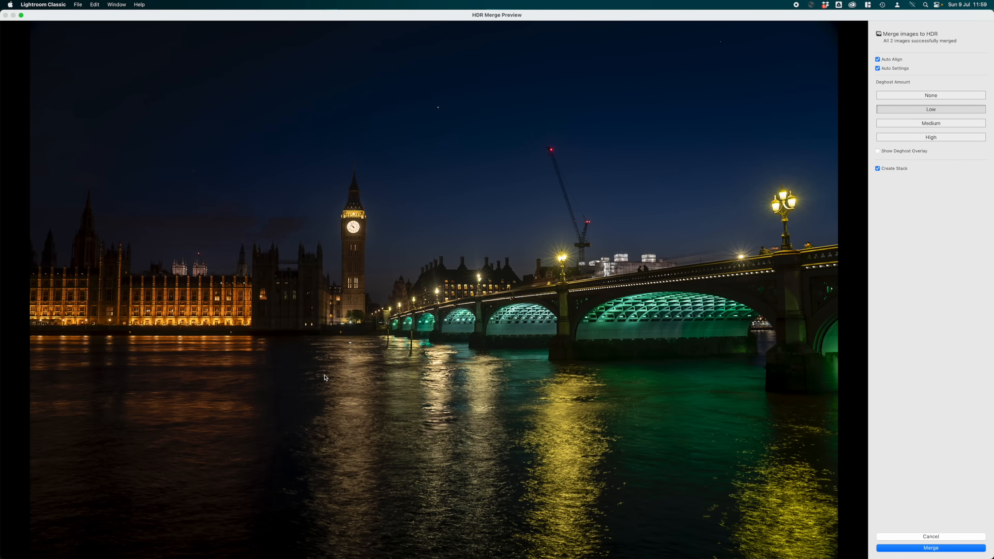
pyautogui.click(927, 123)
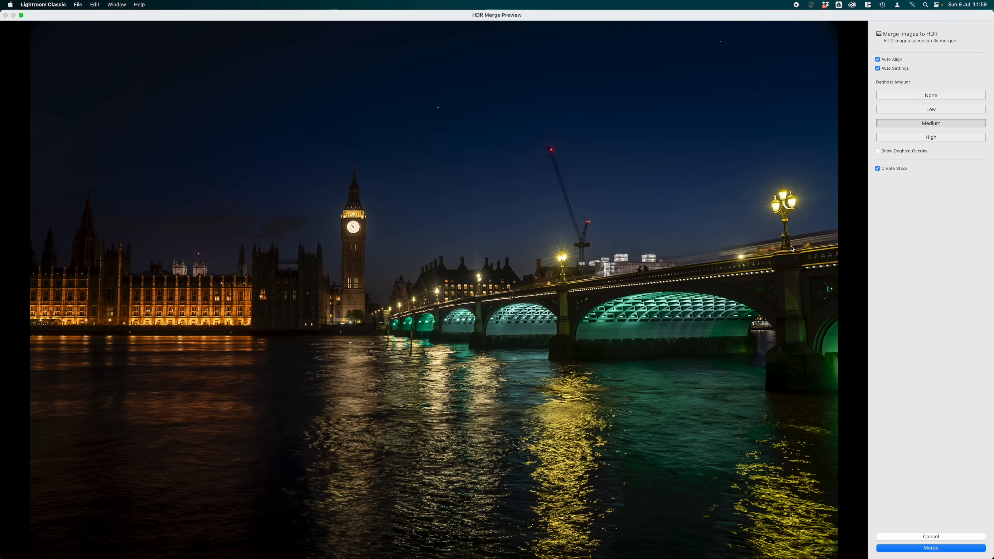
pyautogui.click(916, 138)
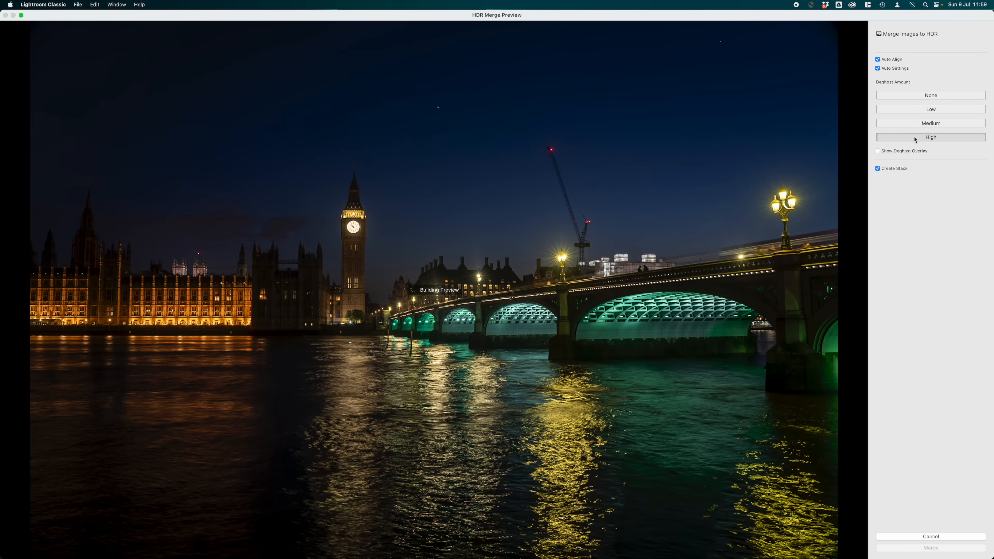
pyautogui.click(878, 152)
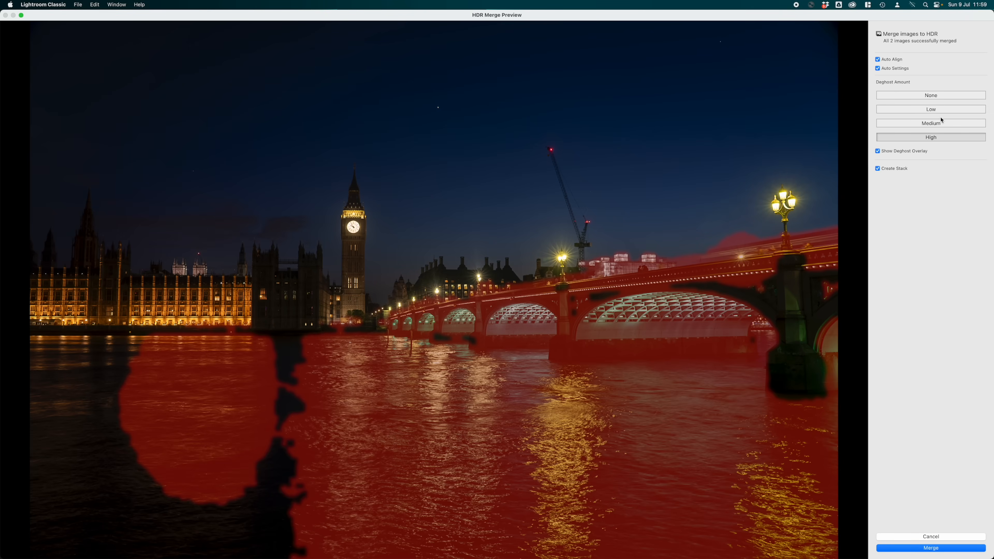
pyautogui.click(937, 110)
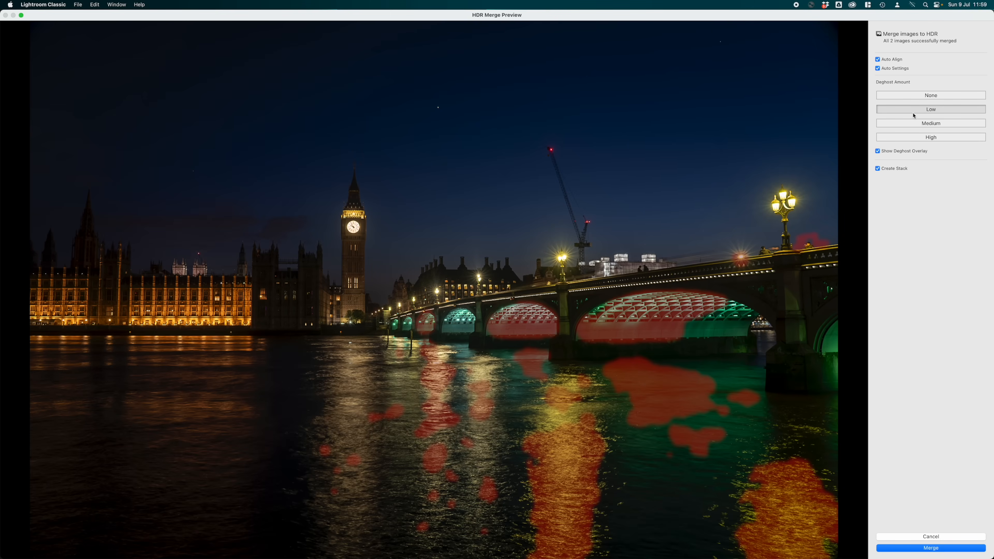
# Set Deghost Amount to None and merge the two exposures with Auto Align, Auto Settings and Create Stack on.
pyautogui.click(901, 98)
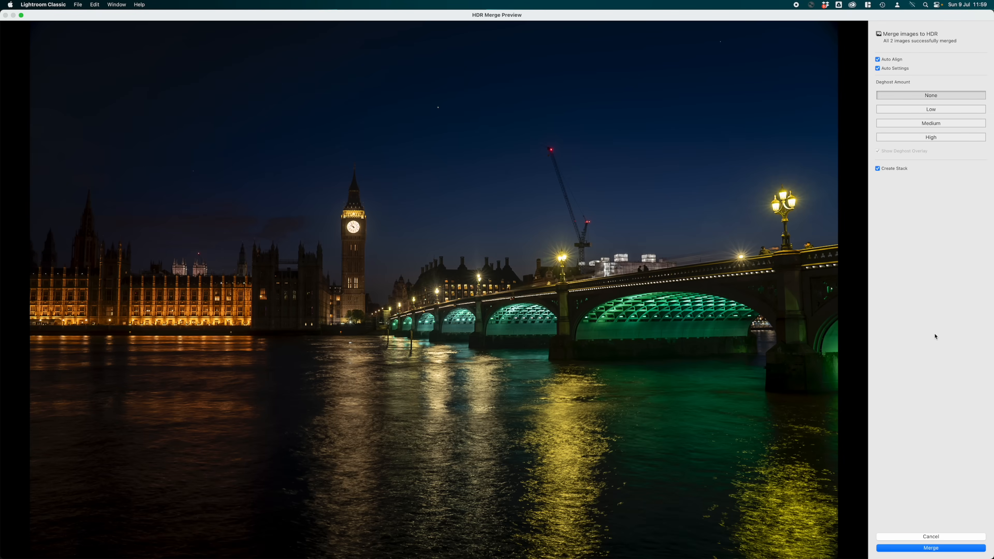
pyautogui.click(934, 550)
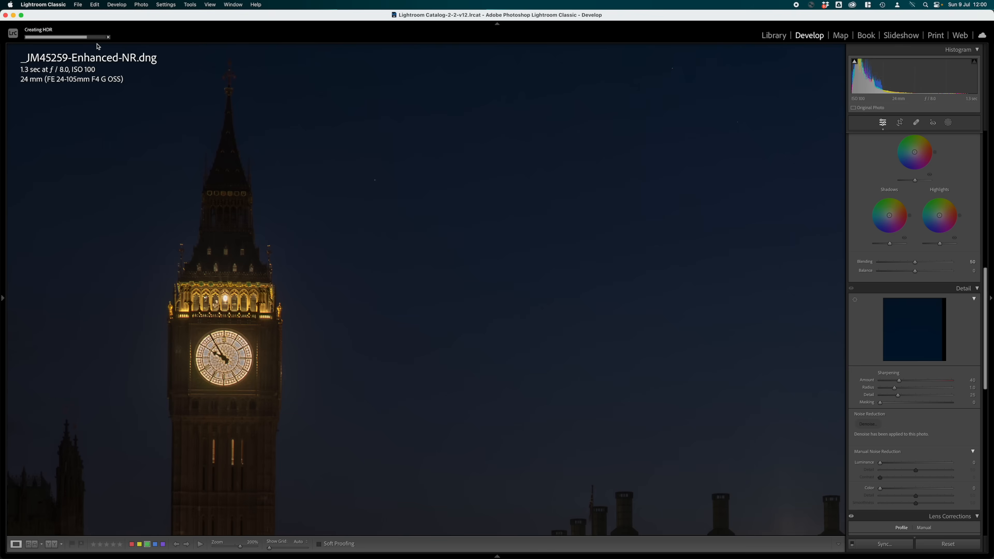
# Open the merged _JM45259-Enhanced-NR-HDR.dng and view the whole image.
pyautogui.press('Left')
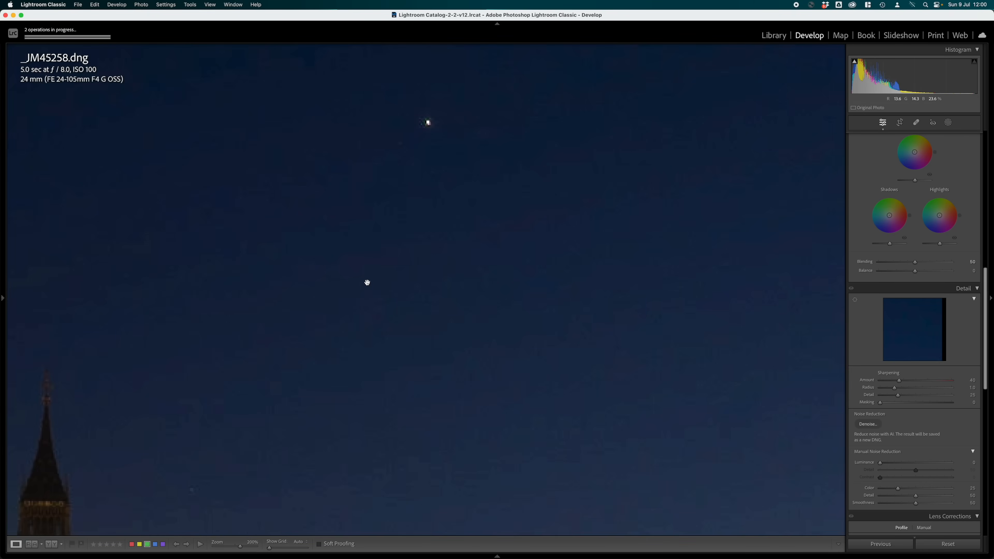
pyautogui.moveTo(496, 557)
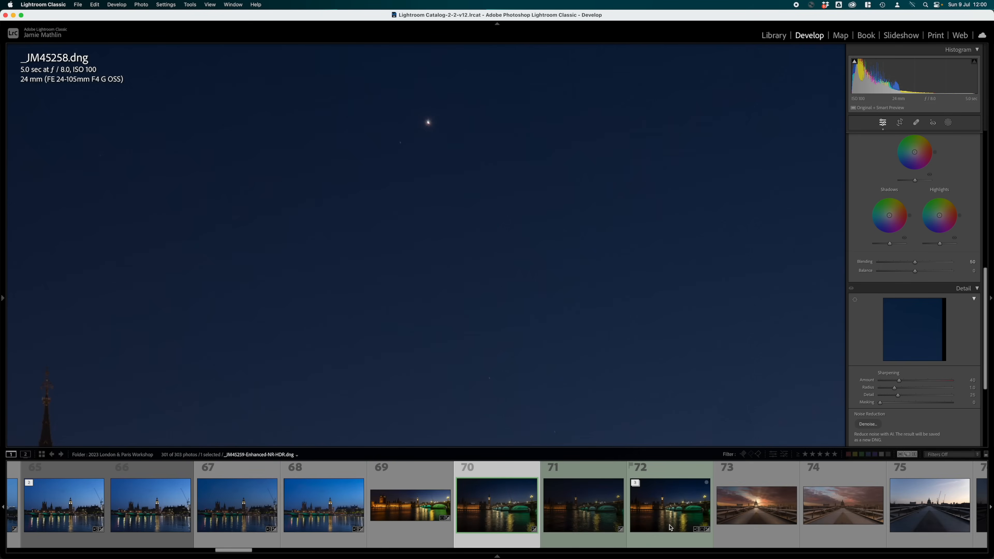
pyautogui.click(660, 511)
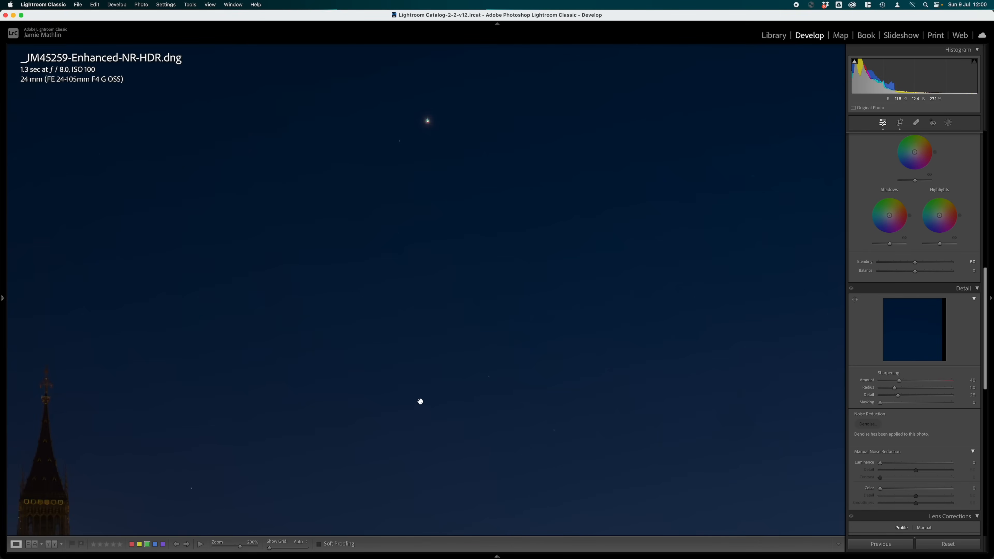
pyautogui.moveTo(495, 554)
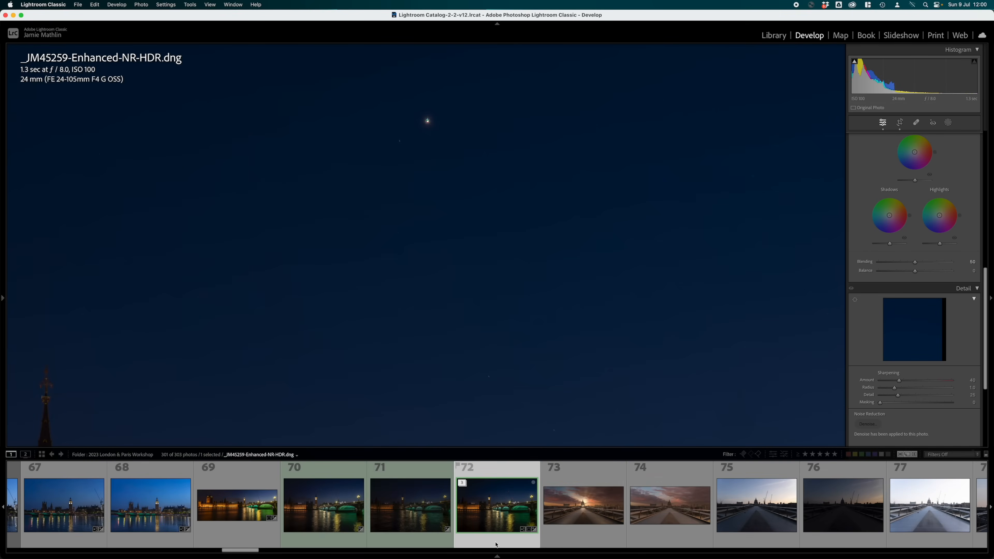
pyautogui.click(530, 531)
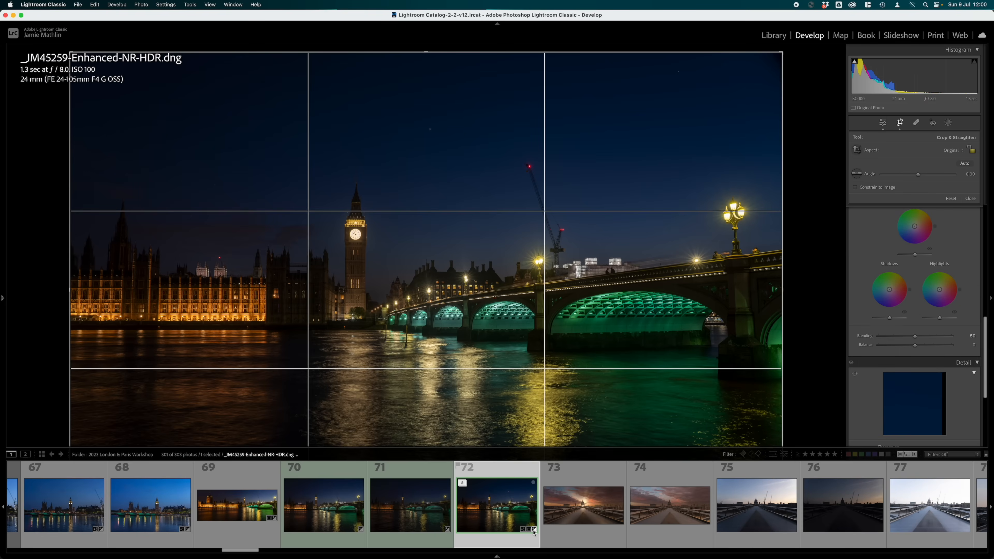
pyautogui.click(534, 531)
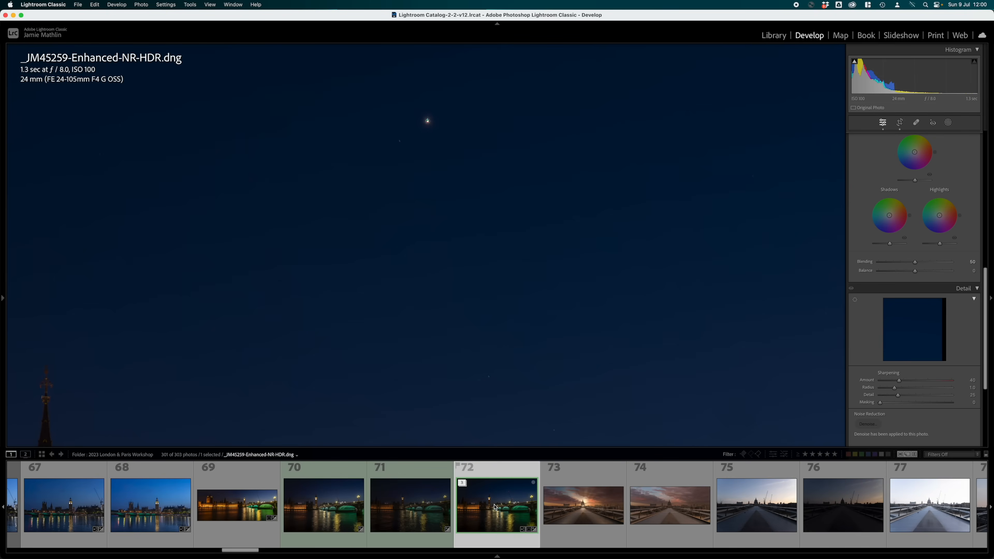
pyautogui.click(460, 304)
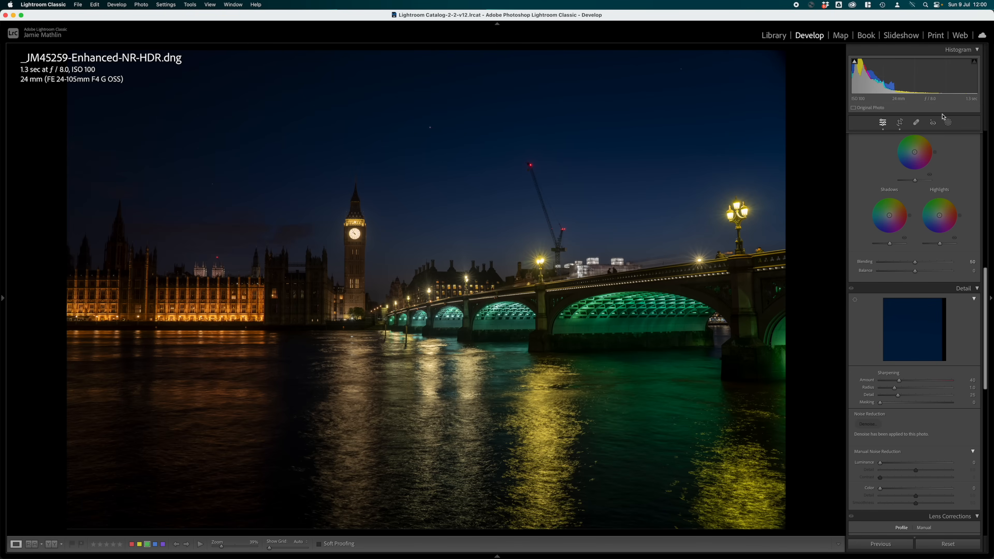
# Lower Highlights to −96, raise Shadows to +100 and set Exposure to +2.50 for the merged HDR photo.
pyautogui.scroll(10, 873, 188)
pyautogui.scroll(4, 884, 211)
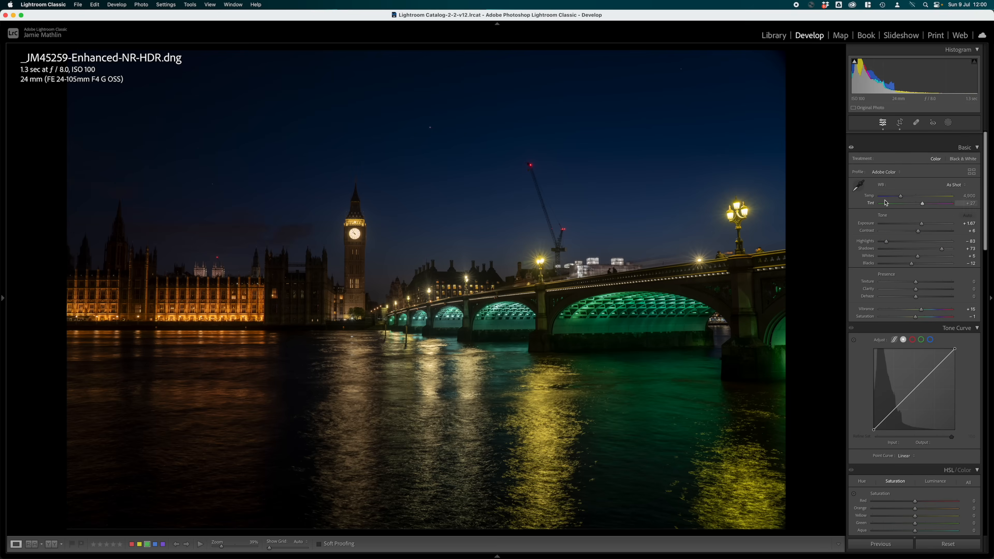
pyautogui.moveTo(886, 231); pyautogui.dragTo(881, 231)
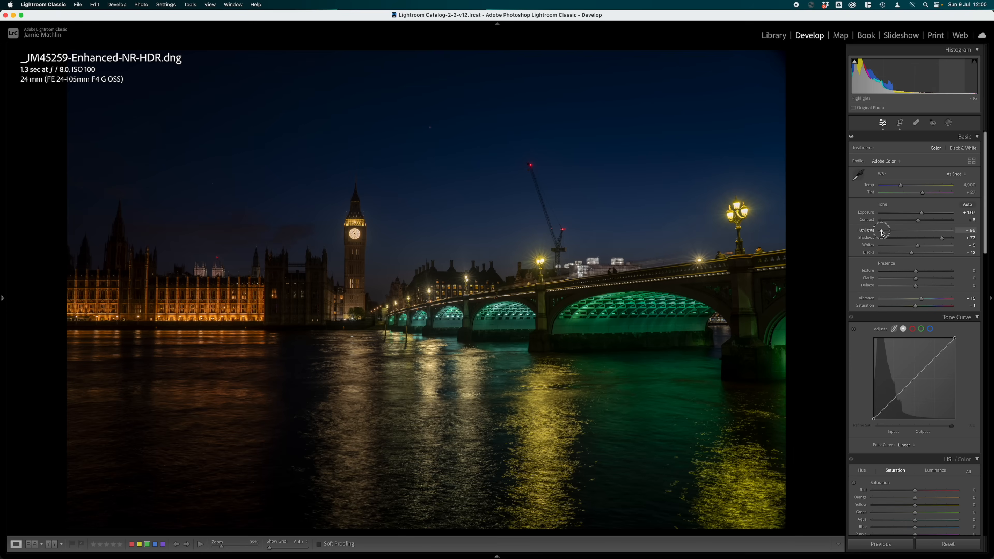
pyautogui.moveTo(942, 239); pyautogui.dragTo(926, 215)
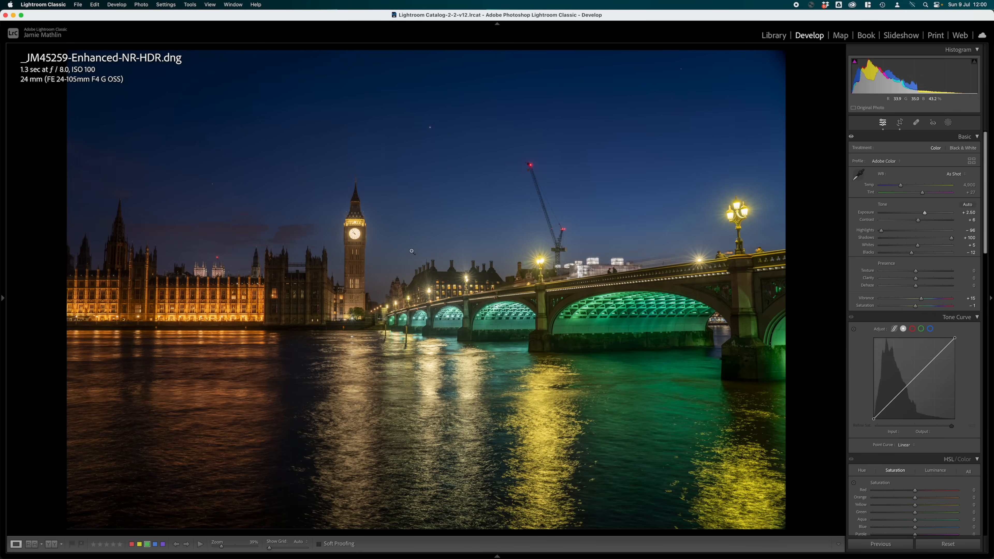
# Raise Exposure of _JM45259.dng to +3.40 and compare its Big Ben tower and sky with the HDR merge.
pyautogui.click(355, 234)
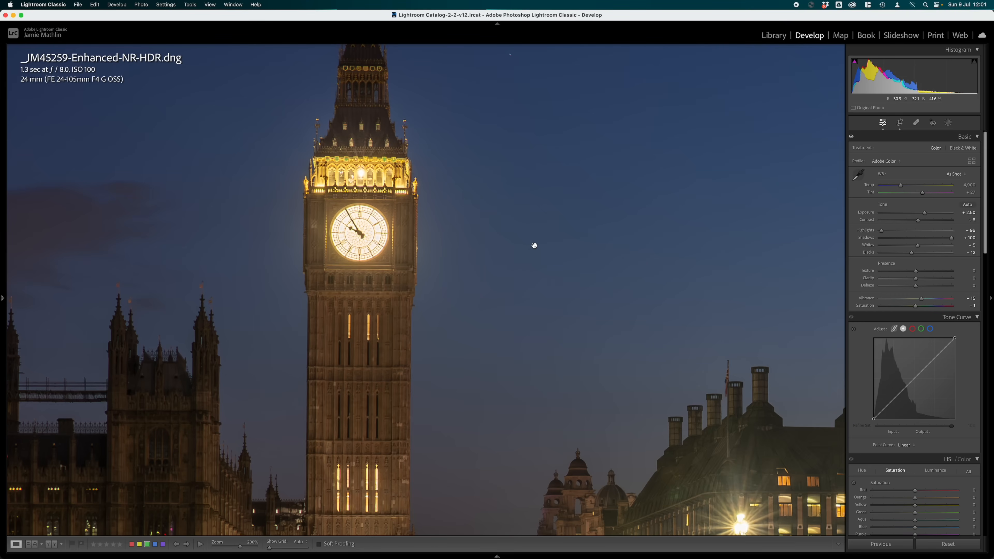
pyautogui.press('Left')
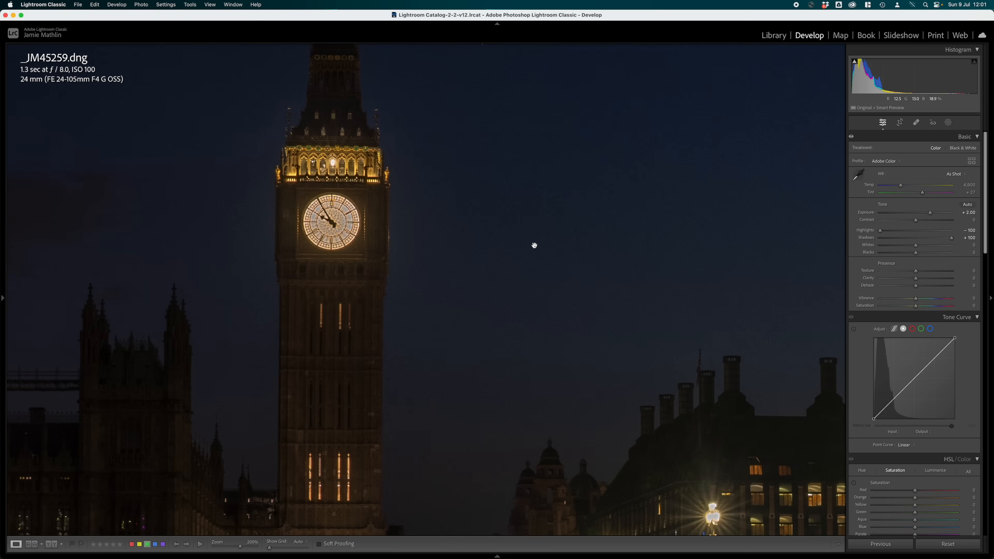
pyautogui.moveTo(931, 212); pyautogui.dragTo(943, 214)
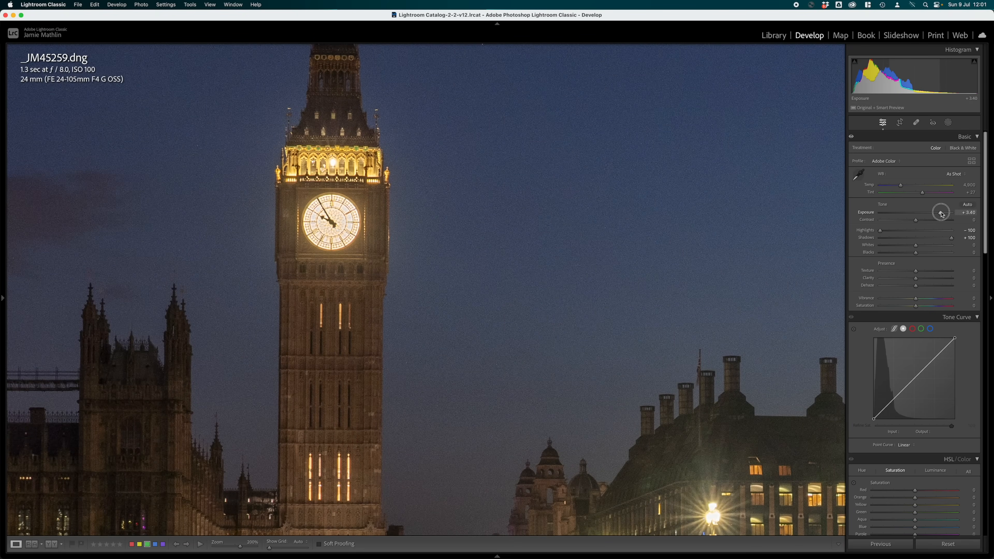
pyautogui.press('Right')
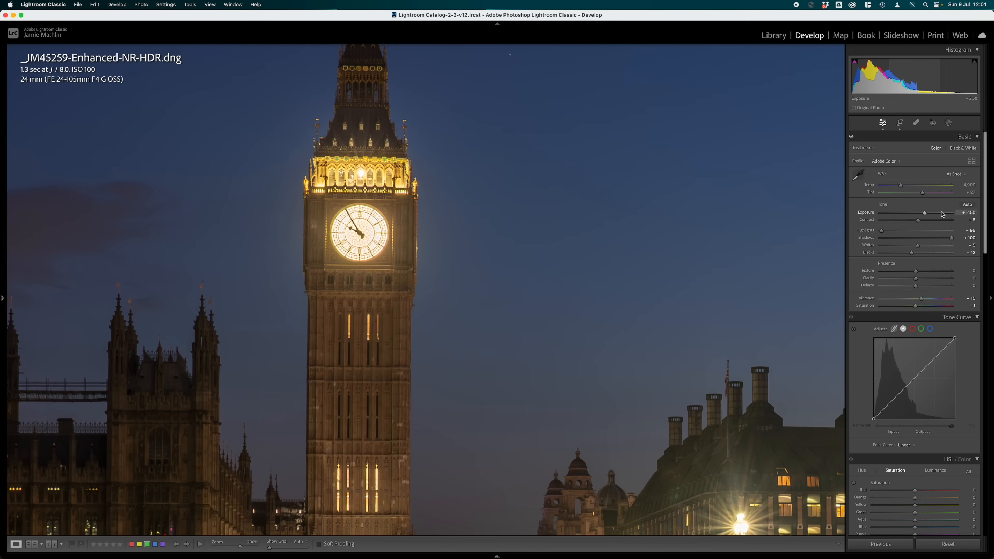
pyautogui.press('Left')
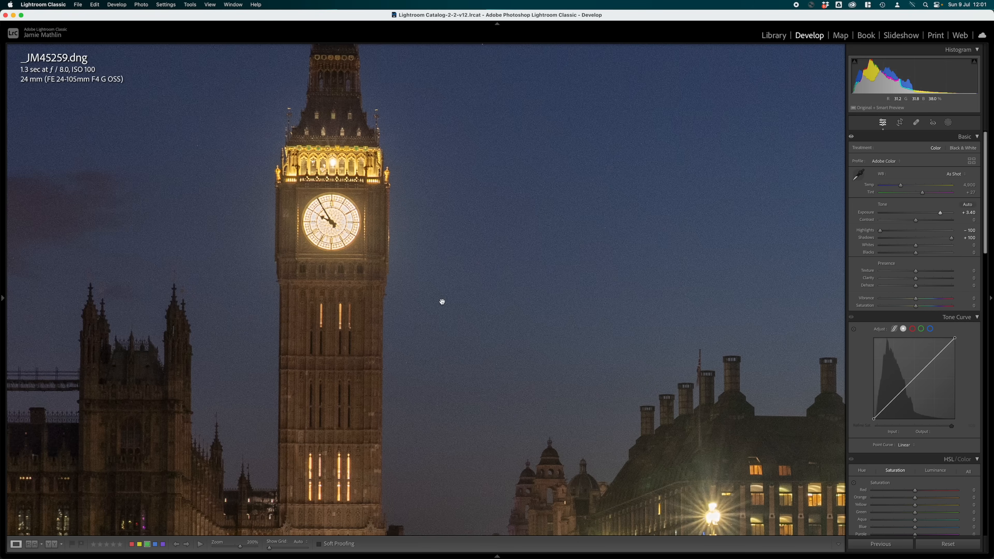
pyautogui.press('Right')
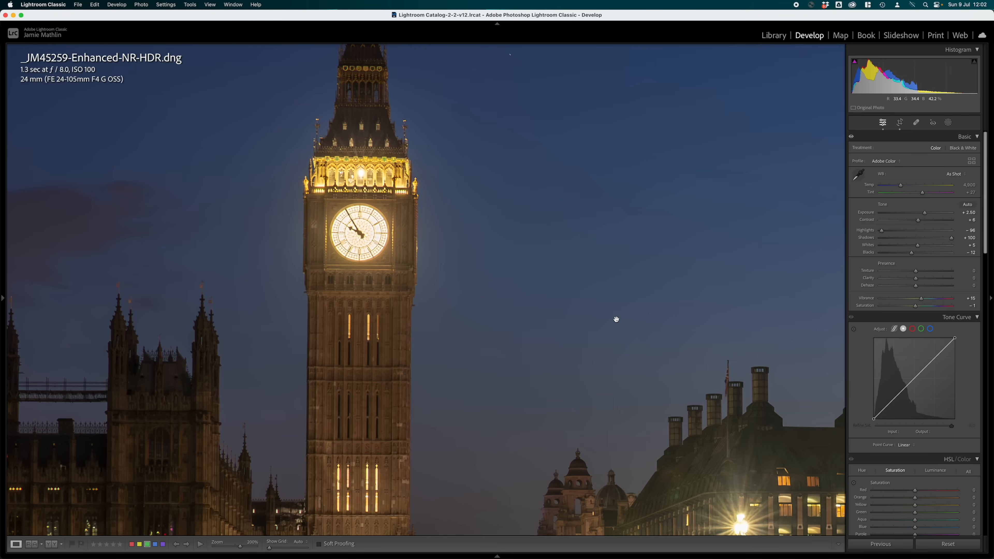
pyautogui.click(487, 289)
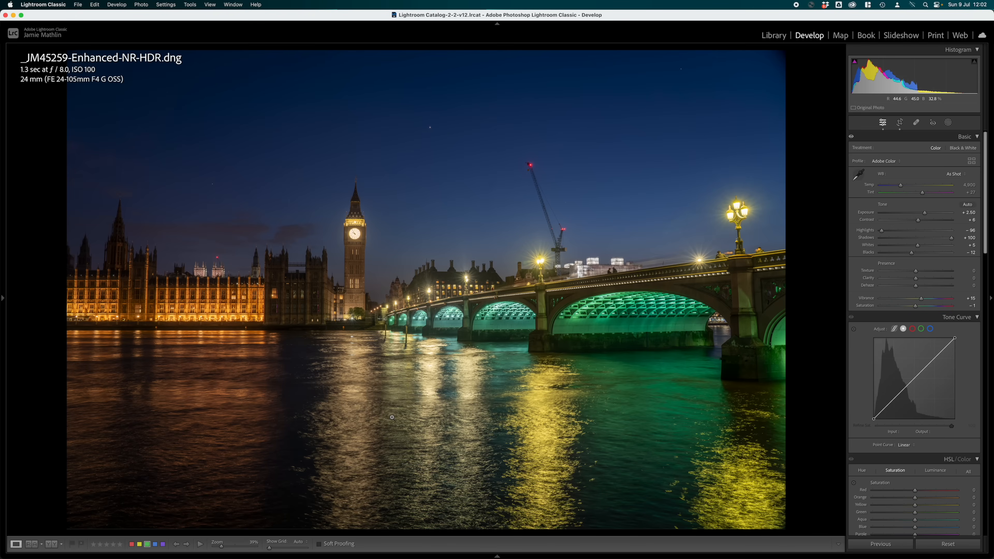
# Send the HDR photo to Adobe Photoshop (Beta) for editing and inspect the crane and sky above the bridge.
pyautogui.rightClick(394, 397)
pyautogui.moveTo(450, 378)
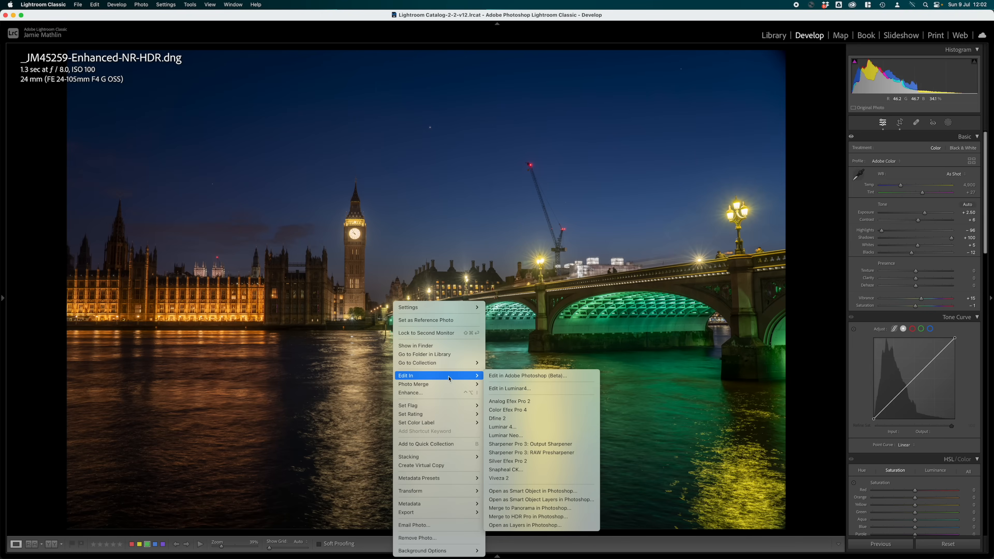
pyautogui.click(506, 375)
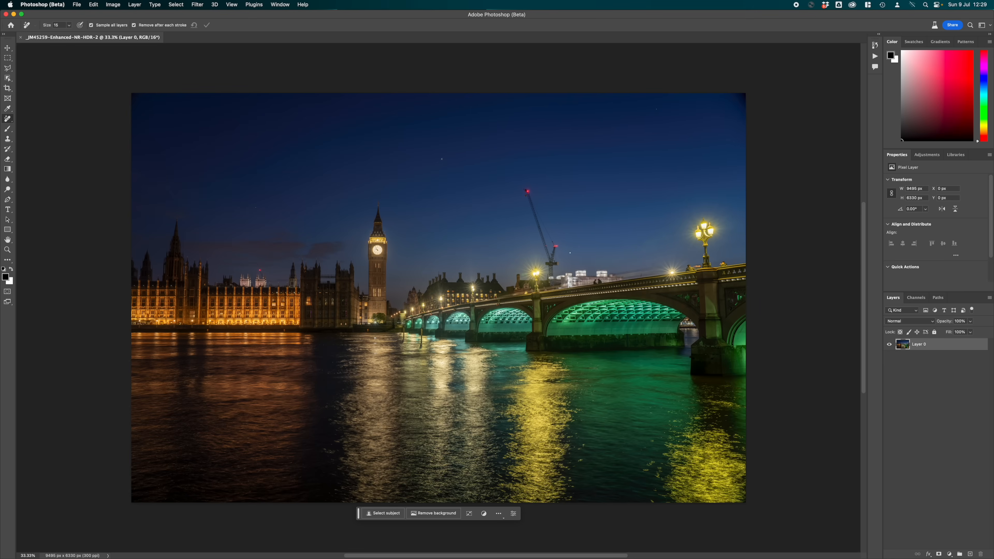
pyautogui.scroll(5, 571, 253)
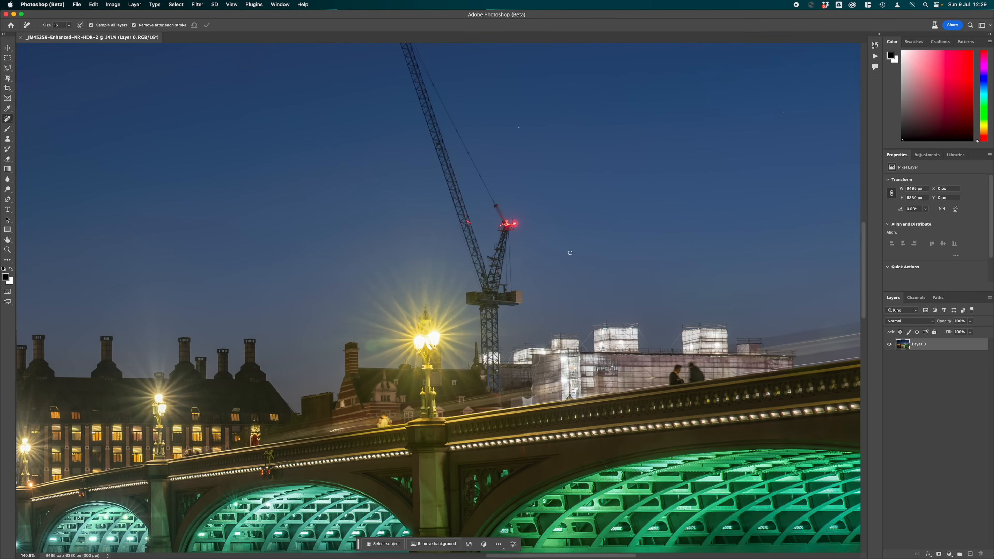
pyautogui.moveTo(585, 223); pyautogui.dragTo(535, 322)
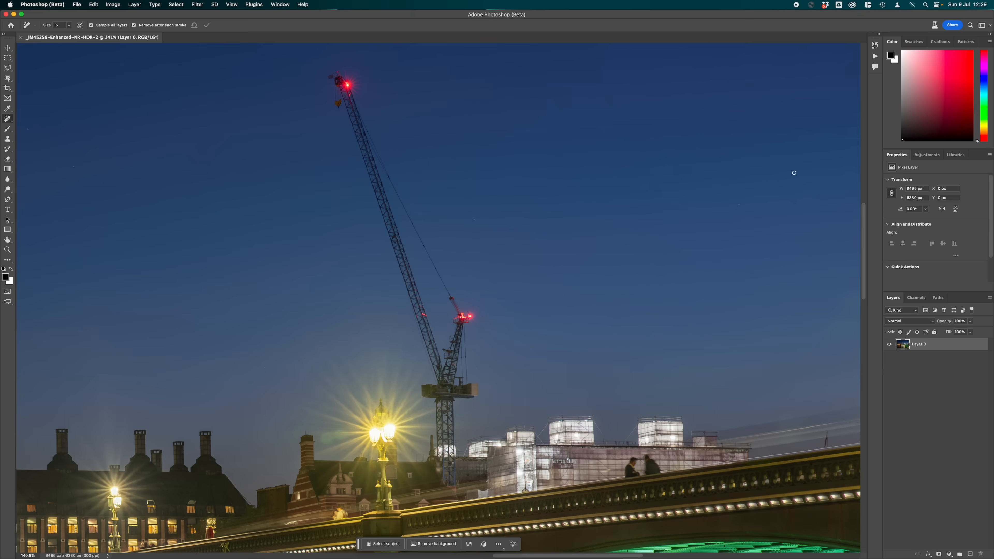
# Remove the tall crane above the bridge with the Remove Tool at brush size 100.
pyautogui.rightClick(7, 119)
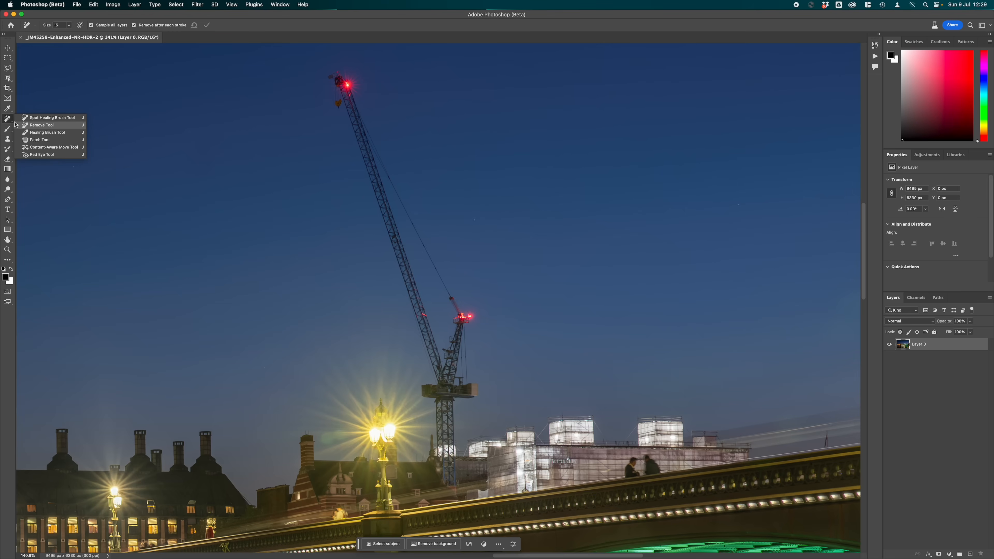
pyautogui.click(35, 125)
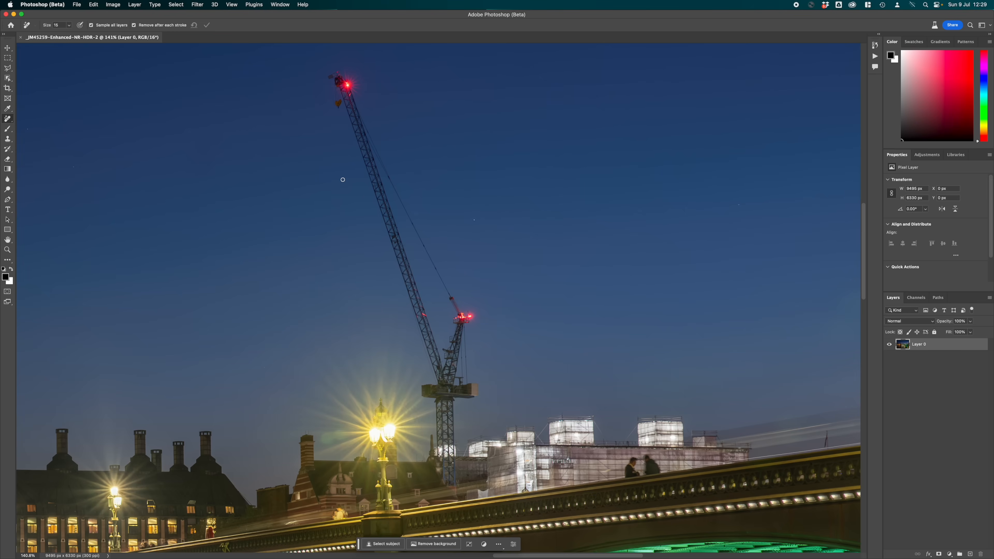
pyautogui.press(']')
pyautogui.press(']')
pyautogui.press(']')
pyautogui.press(']')
pyautogui.press(']')
pyautogui.press(']')
pyautogui.press(']')
pyautogui.press(']')
pyautogui.moveTo(328, 77)
pyautogui.mouseDown()
pyautogui.moveTo(356, 82)
pyautogui.moveTo(336, 94)
pyautogui.moveTo(423, 313)
pyautogui.moveTo(430, 395)
pyautogui.moveTo(456, 475)
pyautogui.moveTo(449, 393)
pyautogui.moveTo(475, 392)
pyautogui.moveTo(455, 369)
pyautogui.moveTo(465, 316)
pyautogui.moveTo(450, 368)
pyautogui.moveTo(473, 321)
pyautogui.moveTo(352, 100)
pyautogui.mouseUp()
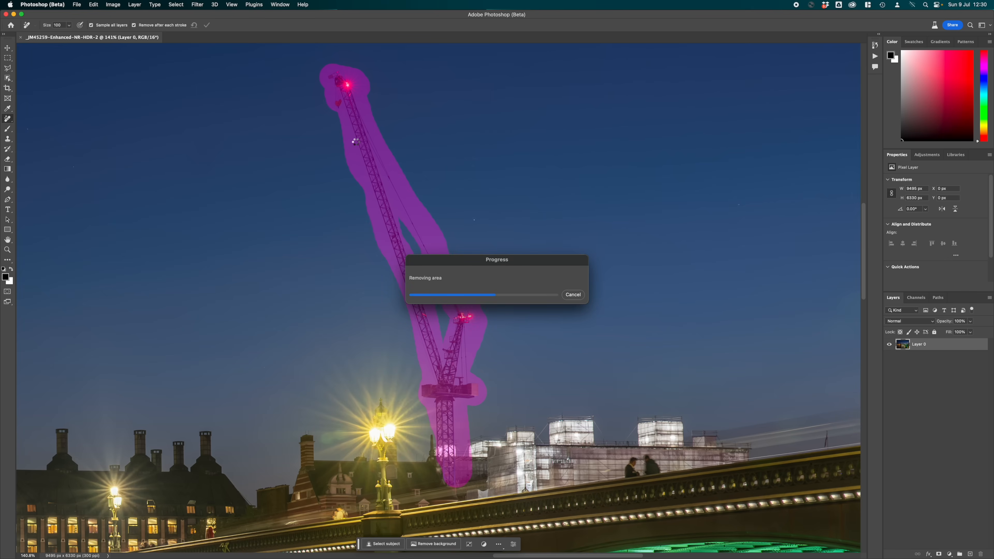
# Remove the two small bright specks in the sky above the lamp with the Remove Tool at brush size 40.
pyautogui.scroll(3, 419, 242)
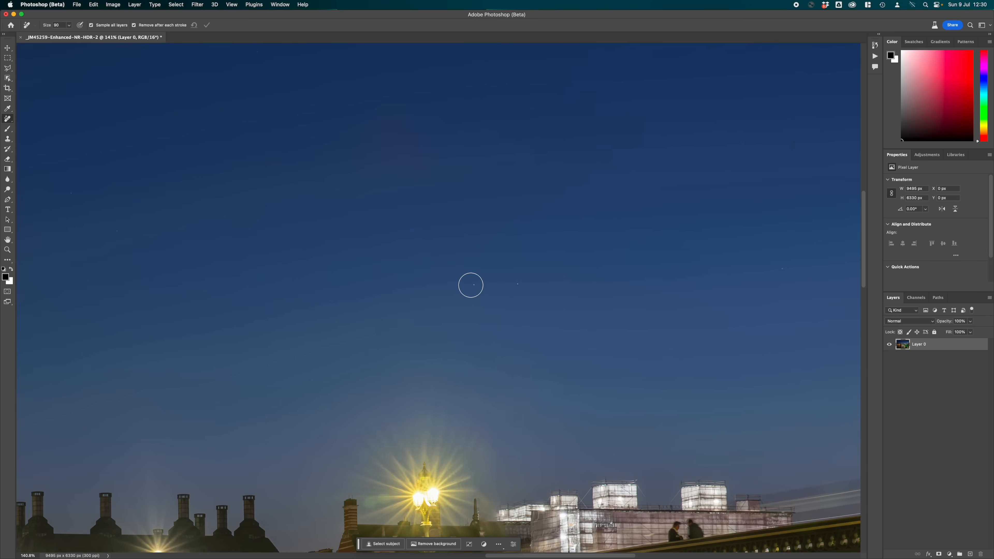
pyautogui.press('[')
pyautogui.press('[')
pyautogui.press('[')
pyautogui.press('[')
pyautogui.press('[')
pyautogui.press('[')
pyautogui.click(473, 285)
pyautogui.click(515, 285)
# Try to remove the scaffolded building and pedestrians behind the bridge with the Remove Tool at brush size 60, then undo it.
pyautogui.moveTo(568, 389); pyautogui.dragTo(482, 133)
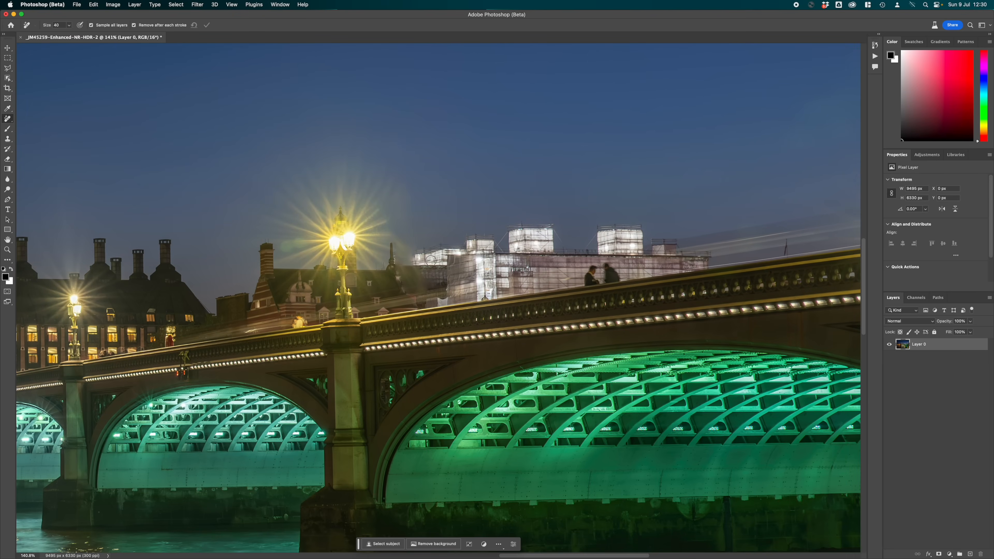
pyautogui.moveTo(557, 213)
pyautogui.mouseDown()
pyautogui.moveTo(460, 135)
pyautogui.moveTo(419, 151)
pyautogui.moveTo(422, 192)
pyautogui.mouseUp()
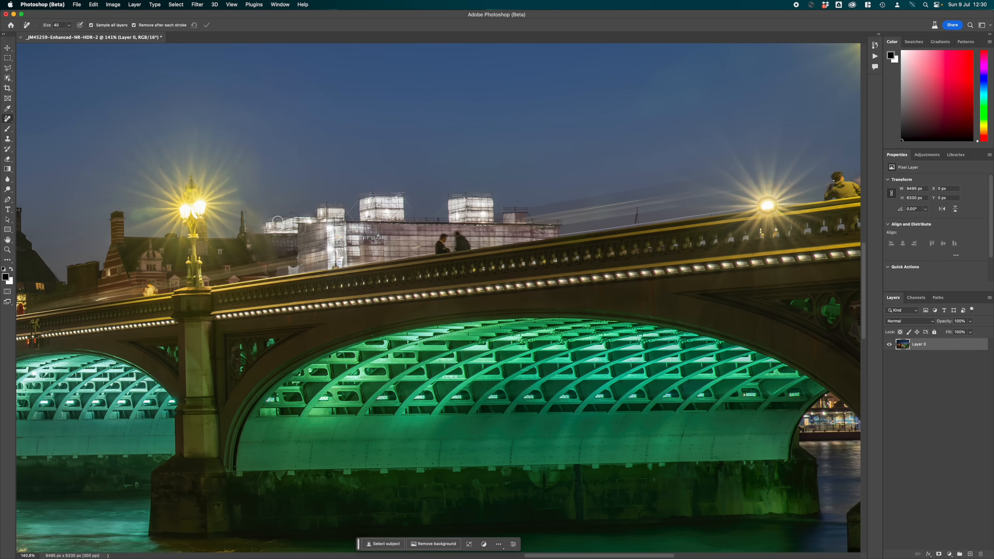
pyautogui.press(']')
pyautogui.press(']')
pyautogui.press(']')
pyautogui.moveTo(272, 225)
pyautogui.mouseDown()
pyautogui.moveTo(287, 262)
pyautogui.moveTo(279, 274)
pyautogui.moveTo(572, 219)
pyautogui.moveTo(472, 189)
pyautogui.moveTo(417, 187)
pyautogui.moveTo(301, 206)
pyautogui.moveTo(282, 231)
pyautogui.moveTo(341, 240)
pyautogui.moveTo(481, 232)
pyautogui.moveTo(462, 215)
pyautogui.moveTo(359, 208)
pyautogui.moveTo(299, 241)
pyautogui.moveTo(449, 224)
pyautogui.mouseUp()
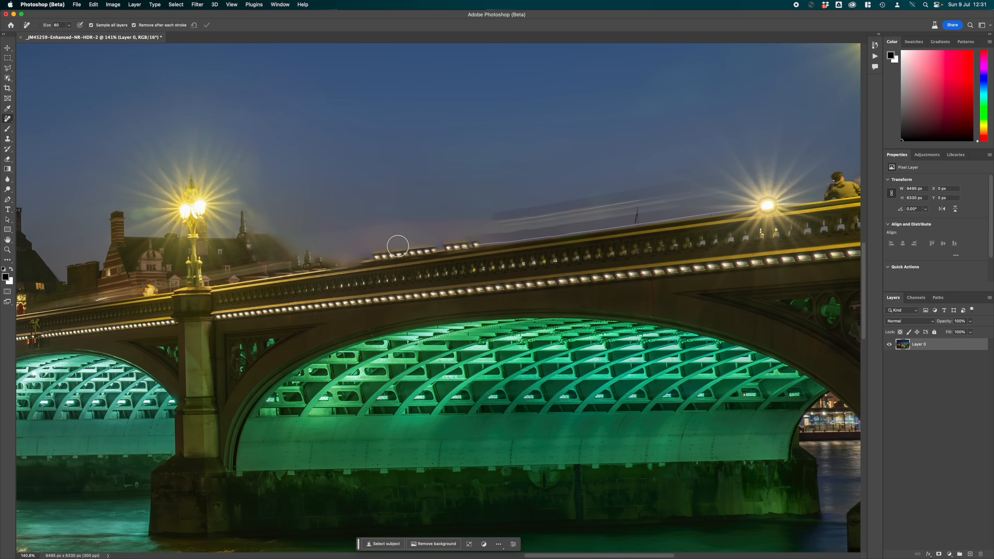
pyautogui.press('super+z')
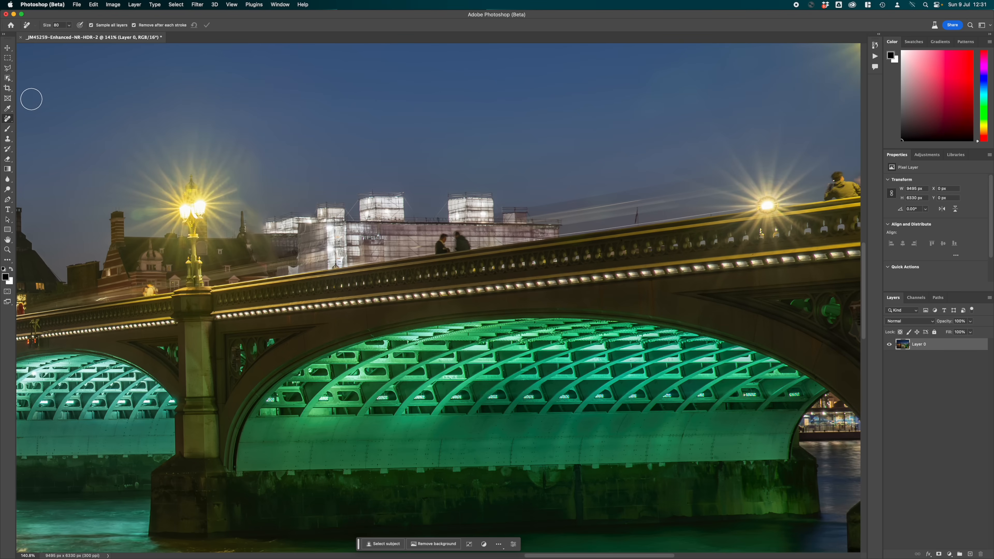
# Outline the scaffolded building and the two pedestrians above the bridge parapet with the Polygonal Lasso Tool.
pyautogui.click(7, 69)
pyautogui.rightClick(7, 68)
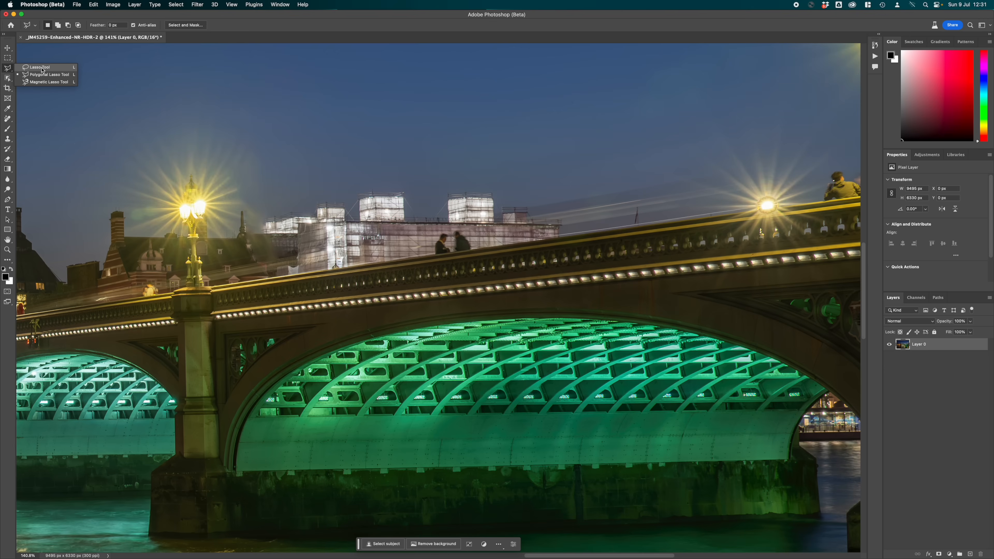
pyautogui.click(56, 77)
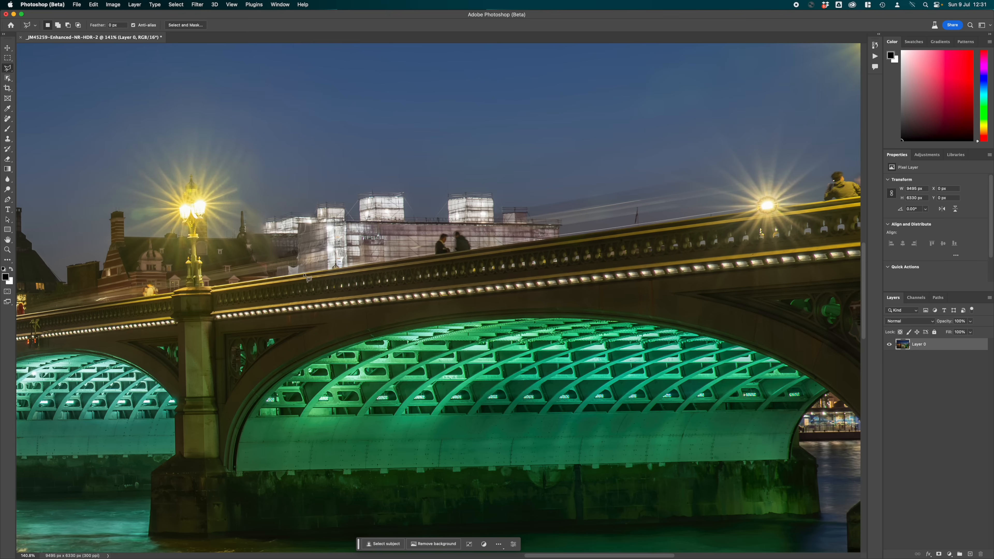
pyautogui.click(277, 276)
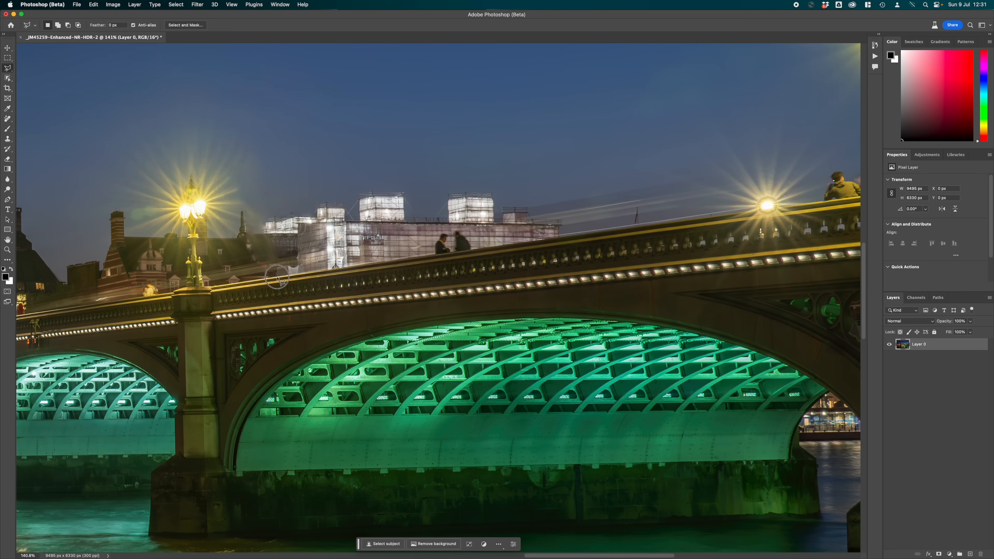
pyautogui.click(564, 238)
pyautogui.click(568, 224)
pyautogui.click(565, 212)
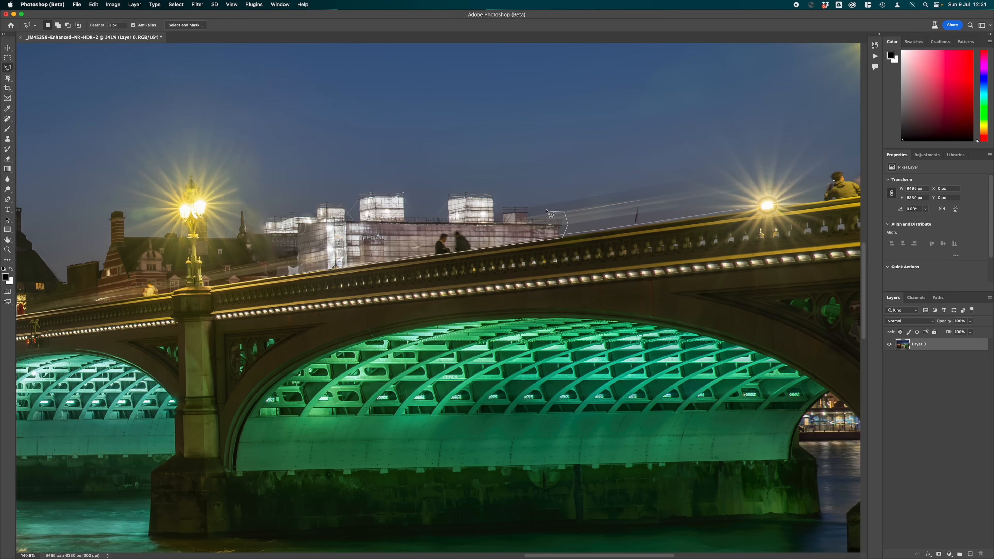
pyautogui.click(528, 200)
pyautogui.click(501, 200)
pyautogui.click(490, 188)
pyautogui.click(443, 188)
pyautogui.click(431, 209)
pyautogui.click(420, 209)
pyautogui.click(403, 185)
pyautogui.click(356, 186)
pyautogui.click(349, 201)
pyautogui.click(341, 195)
pyautogui.click(316, 197)
pyautogui.click(311, 209)
pyautogui.click(271, 211)
pyautogui.click(257, 217)
pyautogui.click(259, 232)
pyautogui.click(276, 257)
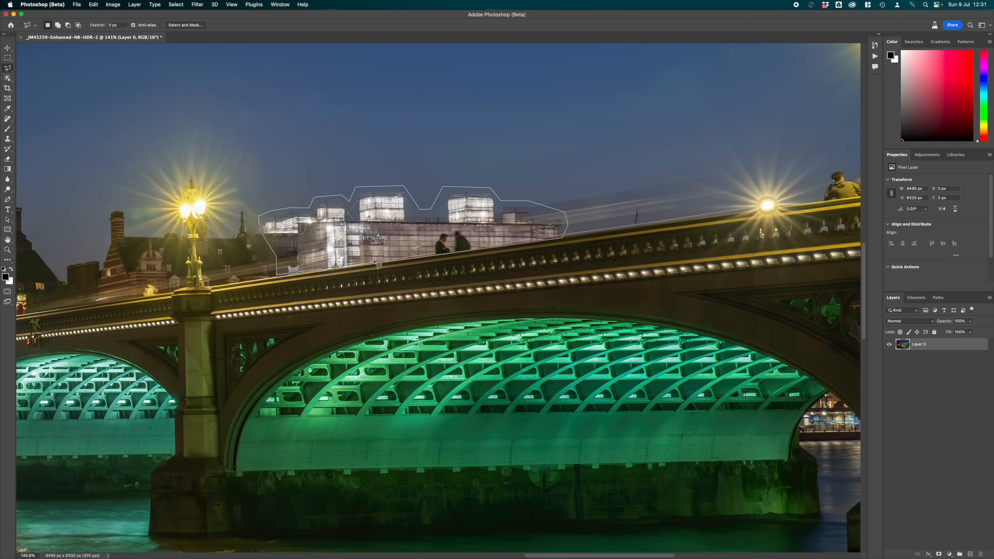
pyautogui.doubleClick(277, 278)
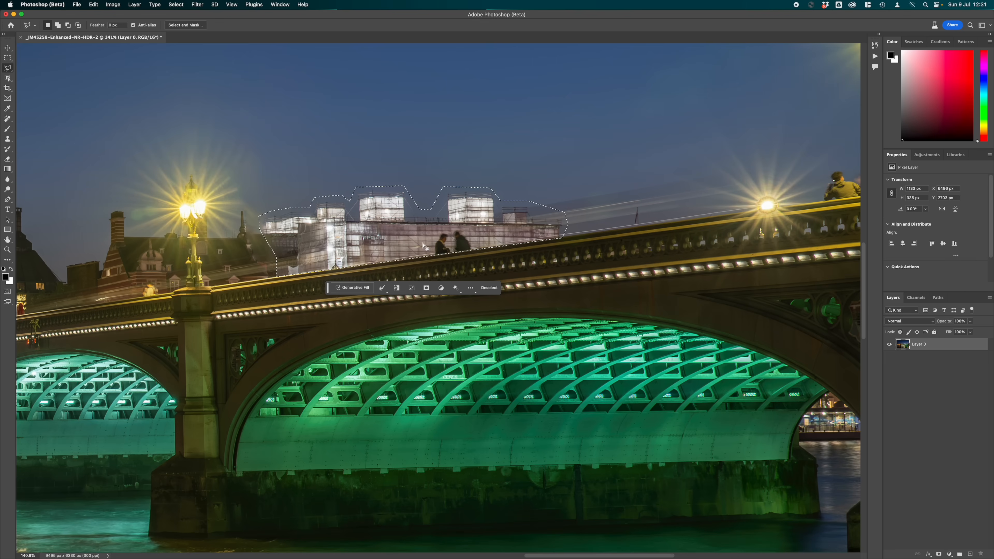
# Replace the selected scaffolded building using Generative Fill with an empty prompt.
pyautogui.click(361, 293)
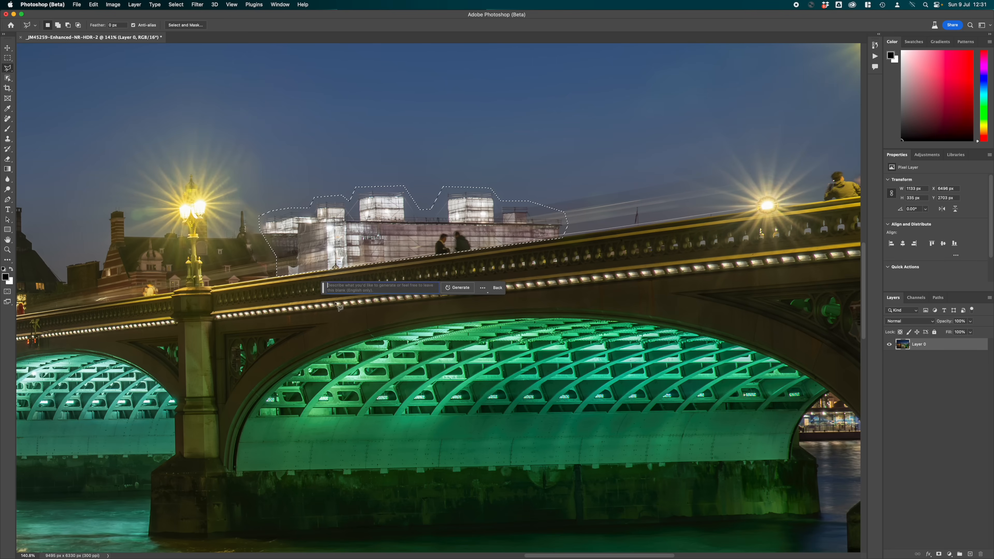
pyautogui.moveTo(324, 291); pyautogui.dragTo(326, 507)
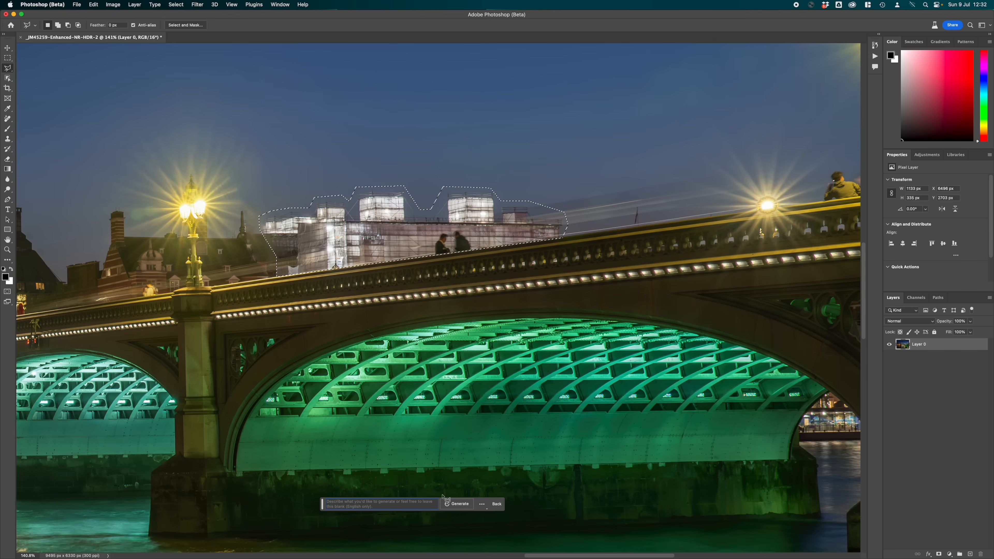
pyautogui.click(280, 4)
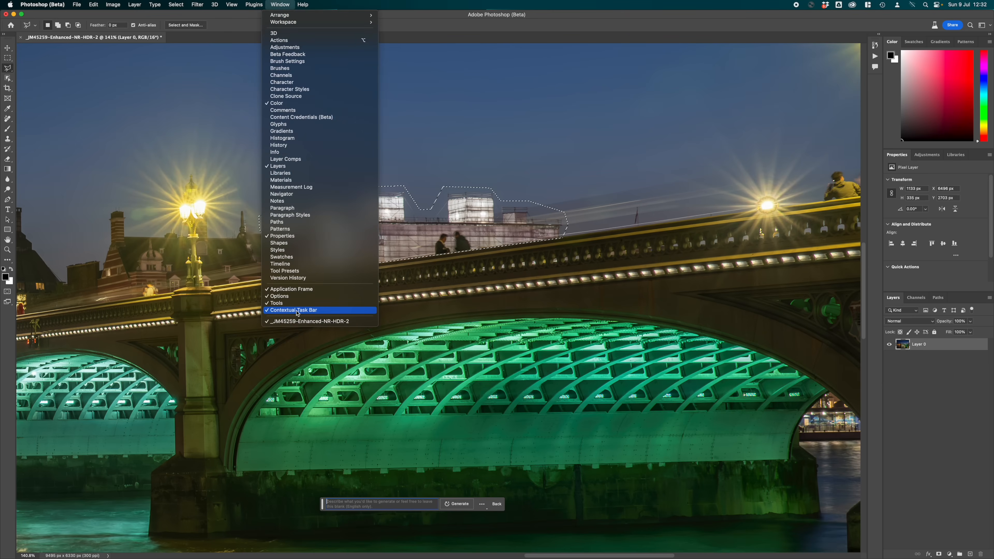
pyautogui.click(280, 6)
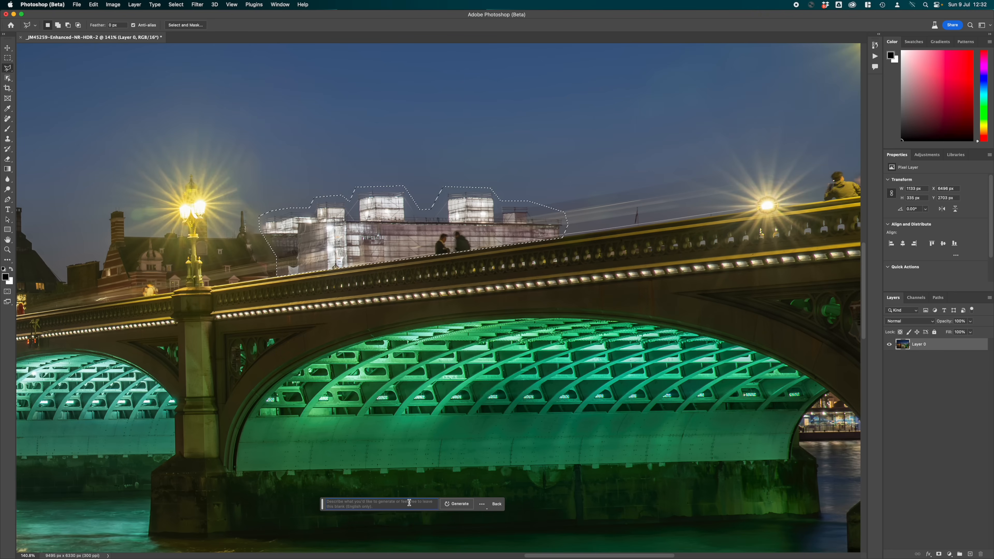
pyautogui.click(457, 504)
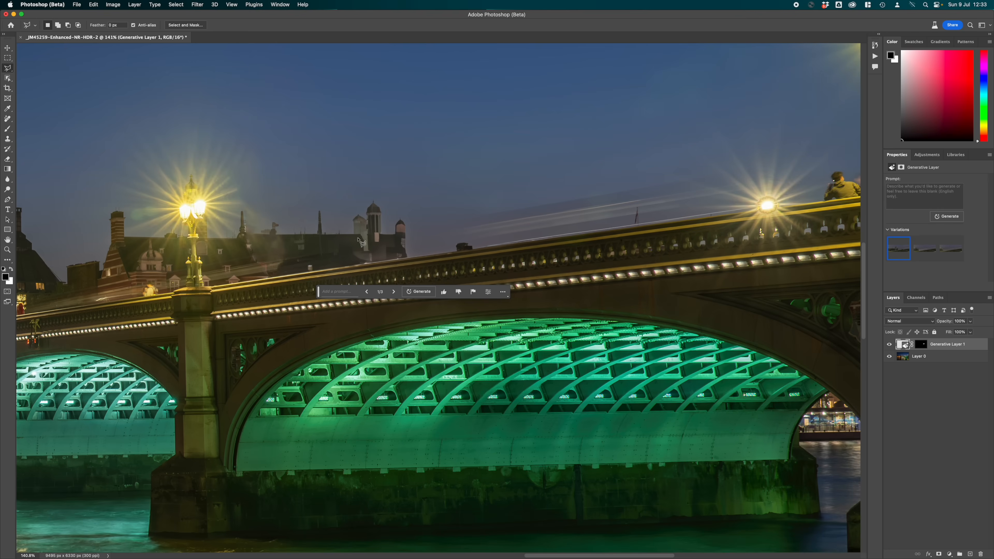
# Compare the three generated replacements for the scaffolded building, keep the first one and rate it positively.
pyautogui.click(394, 292)
pyautogui.click(393, 292)
pyautogui.click(394, 292)
pyautogui.click(445, 292)
pyautogui.click(603, 60)
# Outline the light streaks above the bridge parapet with the Polygonal Lasso and replace them using Generative Fill with an empty prompt.
pyautogui.click(413, 257)
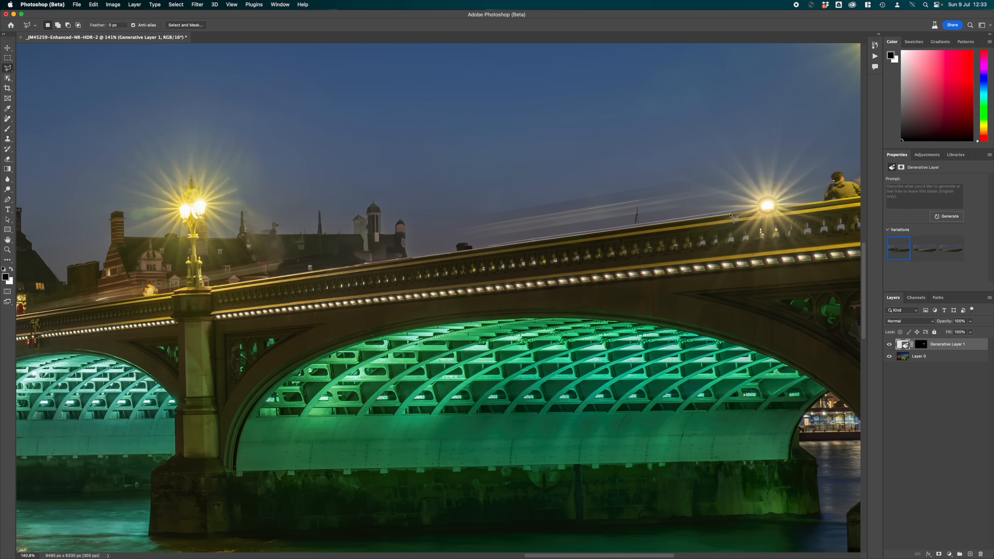
pyautogui.click(713, 200)
pyautogui.click(731, 192)
pyautogui.click(723, 182)
pyautogui.click(706, 175)
pyautogui.click(448, 215)
pyautogui.click(413, 258)
pyautogui.click(508, 270)
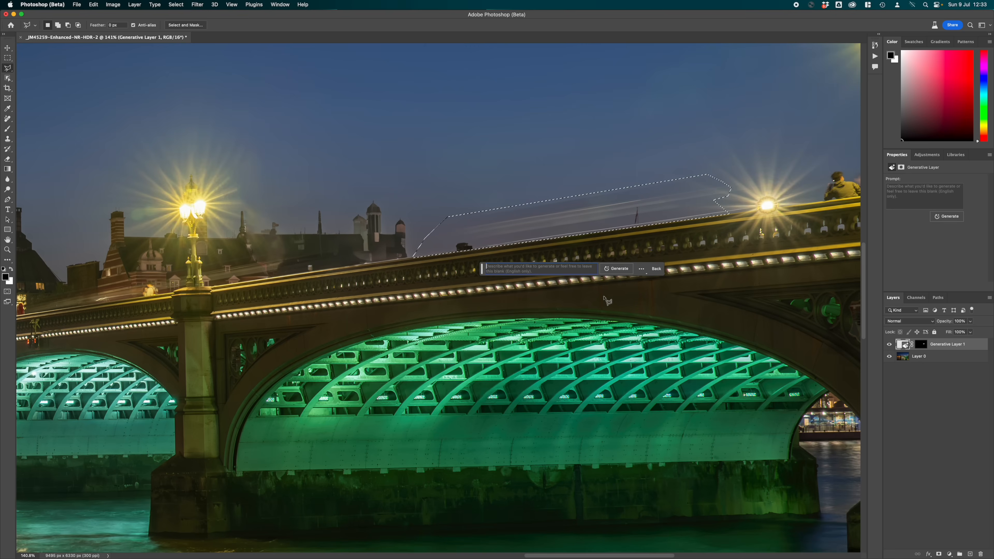
pyautogui.click(617, 269)
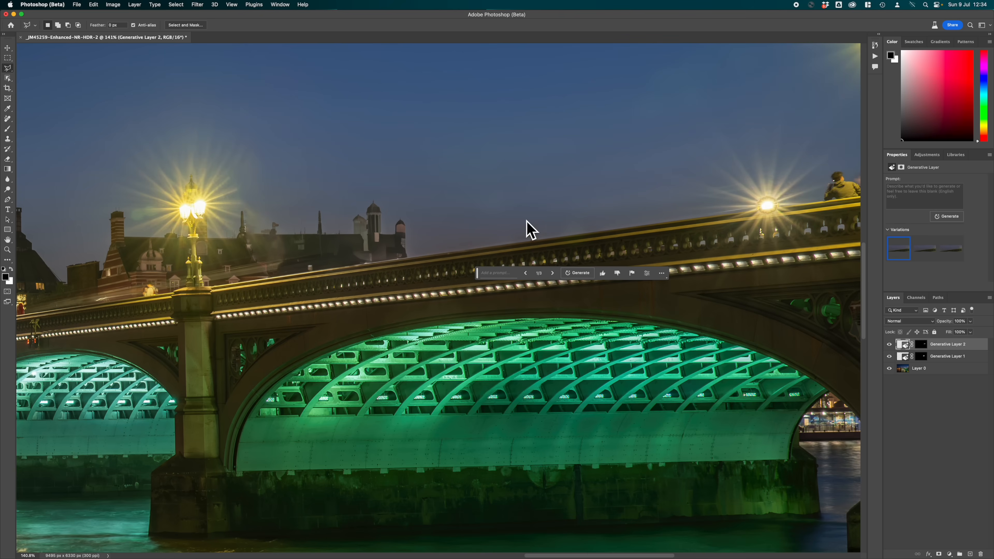
# Compare the three generated fills for the sky above the parapet, keep the third one and rate the result.
pyautogui.click(552, 273)
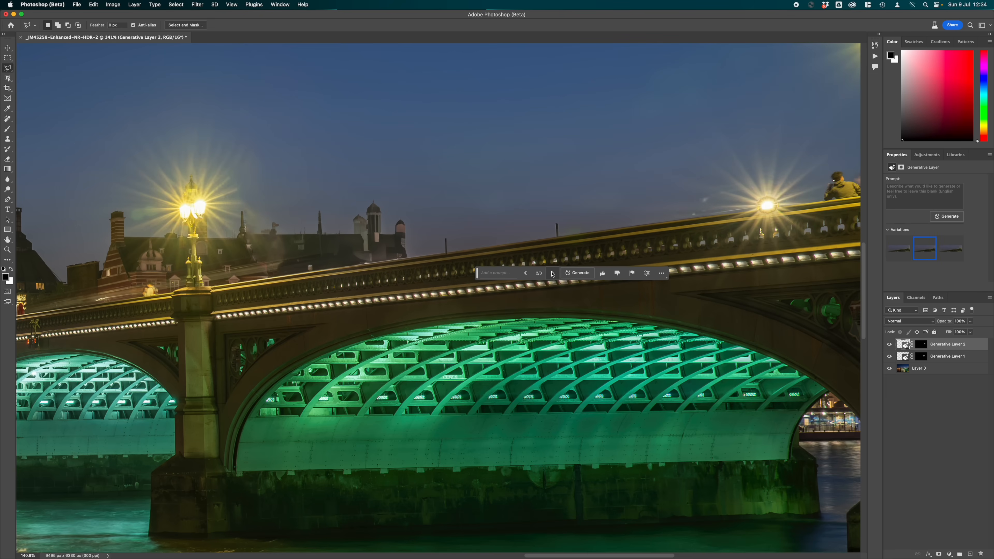
pyautogui.click(552, 273)
pyautogui.scroll(1, 553, 273)
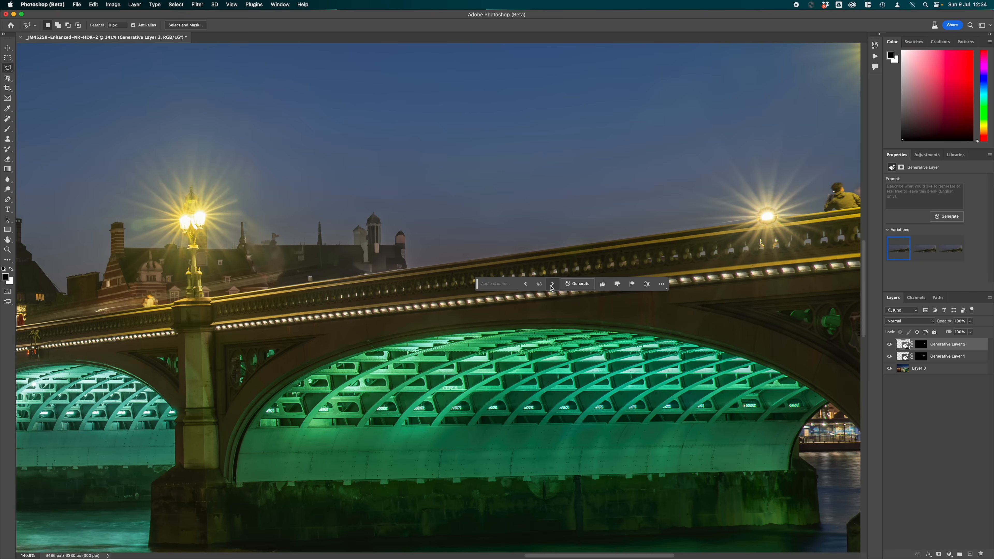
pyautogui.click(526, 284)
pyautogui.click(615, 282)
pyautogui.click(603, 62)
pyautogui.moveTo(478, 285); pyautogui.dragTo(473, 346)
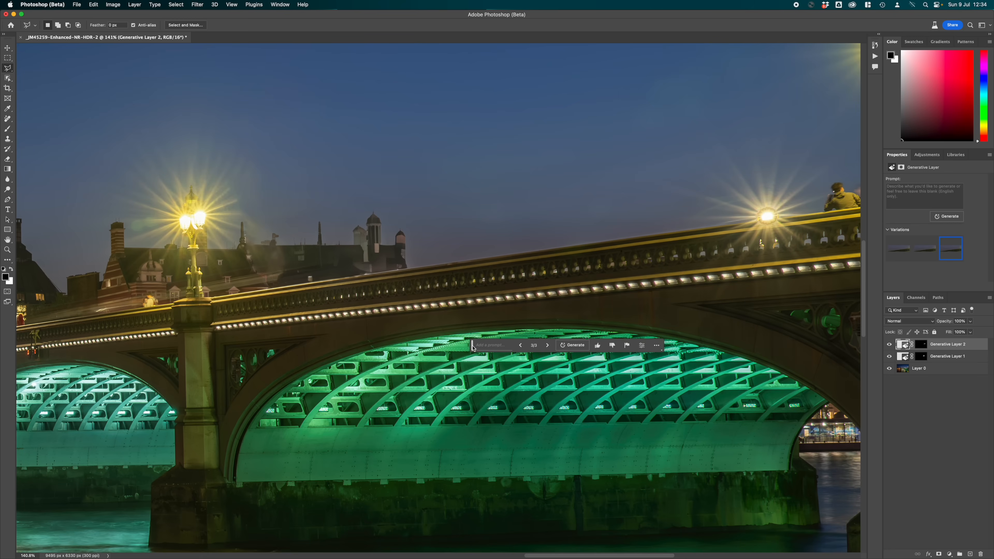
# Remove the reddish blur between the seated person and the triple lamp post on Layer 0, using the Remove Tool at brush size 40.
pyautogui.moveTo(230, 308); pyautogui.dragTo(28, 309)
pyautogui.moveTo(388, 257)
pyautogui.mouseDown()
pyautogui.moveTo(357, 287)
pyautogui.moveTo(223, 350)
pyautogui.mouseUp()
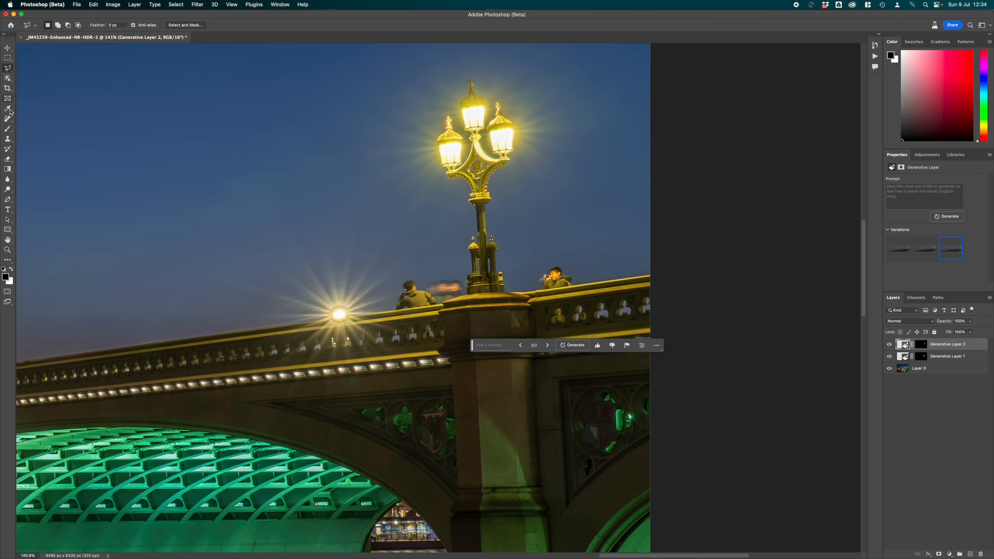
pyautogui.click(8, 117)
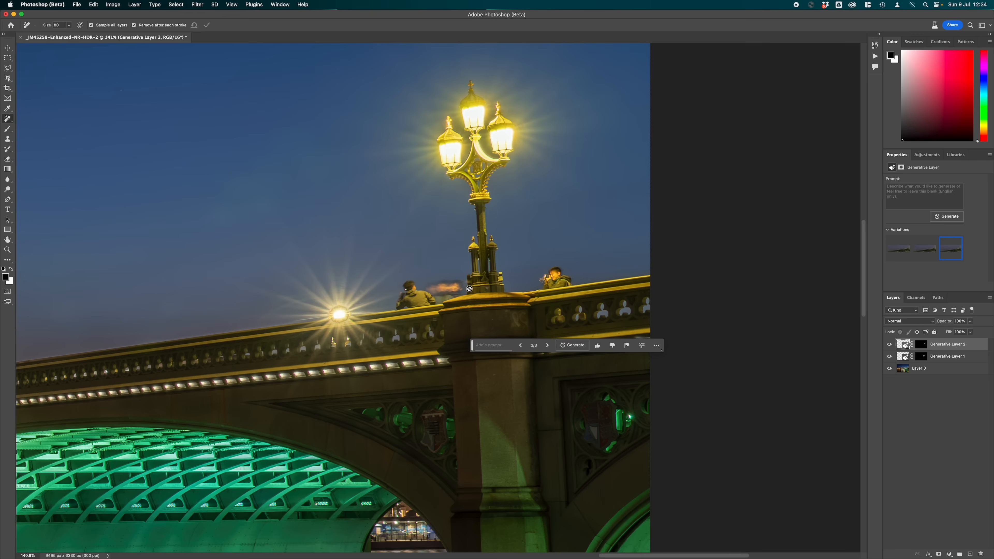
pyautogui.click(919, 372)
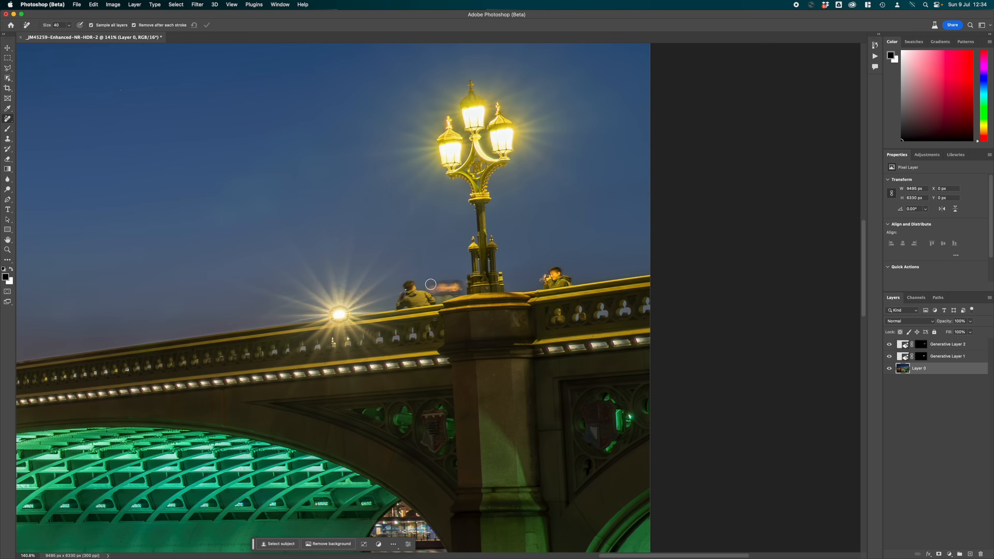
pyautogui.moveTo(428, 287)
pyautogui.mouseDown()
pyautogui.moveTo(444, 295)
pyautogui.moveTo(463, 284)
pyautogui.moveTo(437, 283)
pyautogui.moveTo(450, 286)
pyautogui.mouseUp()
# Remove the small red figure on the bridge in front of the building with lit windows, using brush size 30.
pyautogui.moveTo(193, 377); pyautogui.dragTo(544, 346)
pyautogui.moveTo(167, 367); pyautogui.dragTo(548, 309)
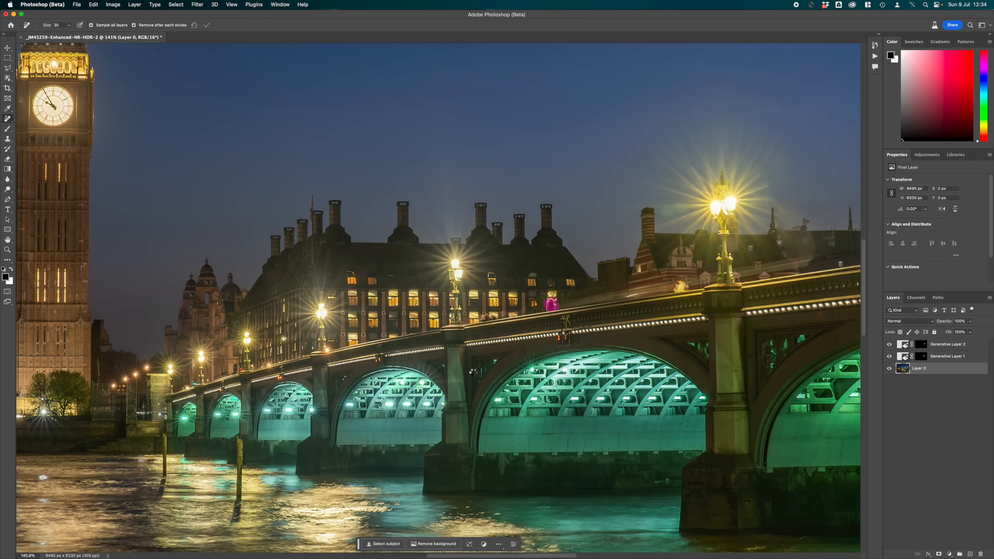
pyautogui.hscroll(-15, 417, 354)
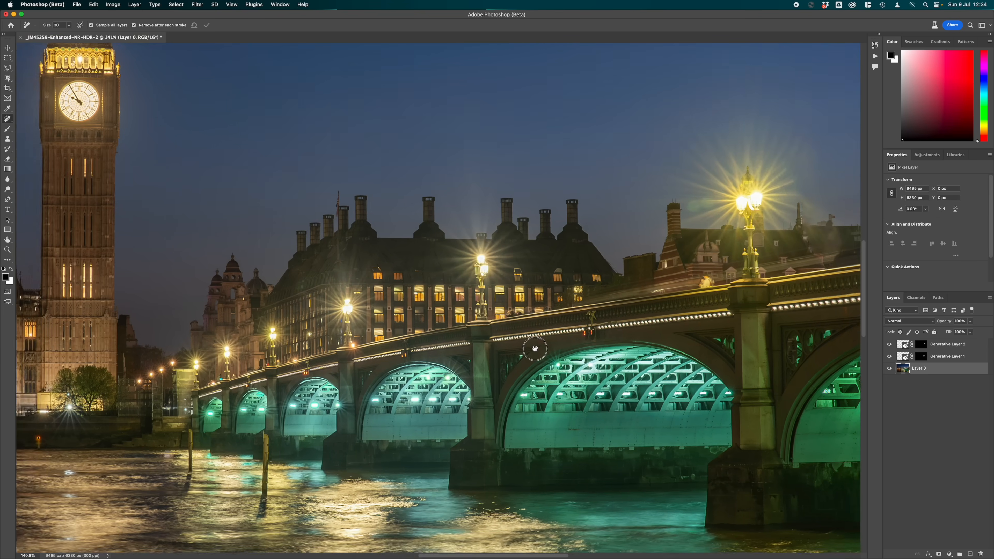
# Remove the red light, distant crane and flagpole above the pale tower behind the palace with the Remove Tool at brush size 30.
pyautogui.moveTo(457, 228); pyautogui.dragTo(472, 304)
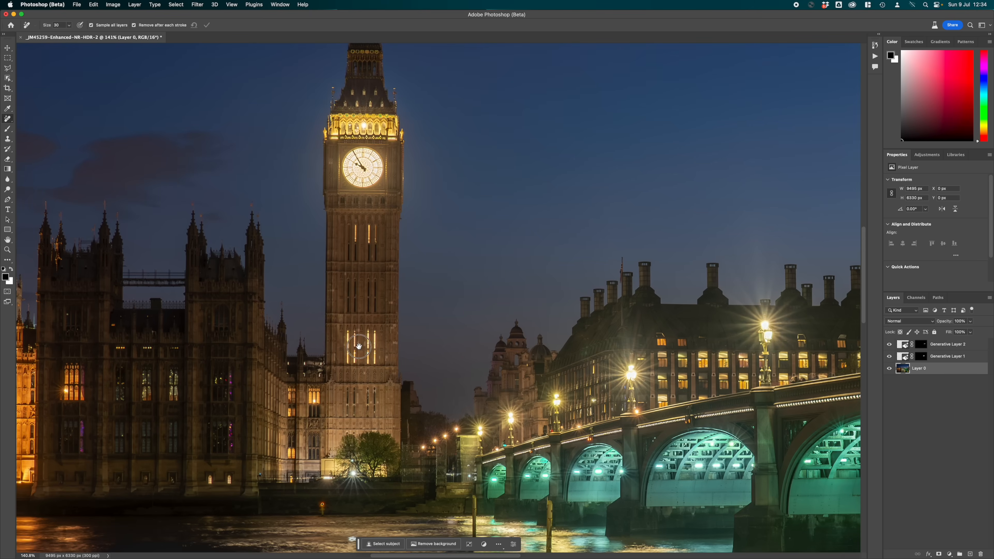
pyautogui.moveTo(359, 348); pyautogui.dragTo(514, 397)
pyautogui.moveTo(326, 316); pyautogui.dragTo(509, 369)
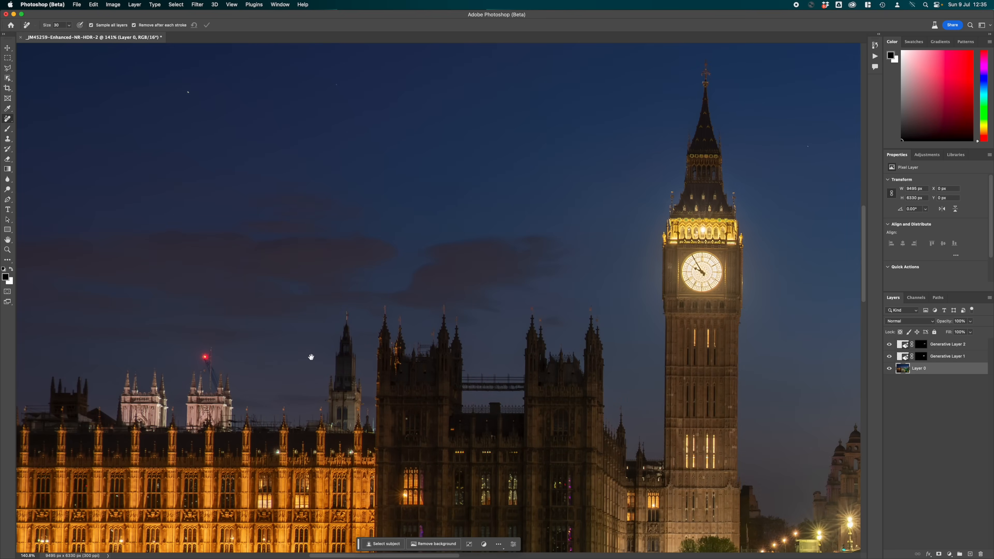
pyautogui.moveTo(314, 360); pyautogui.dragTo(606, 266)
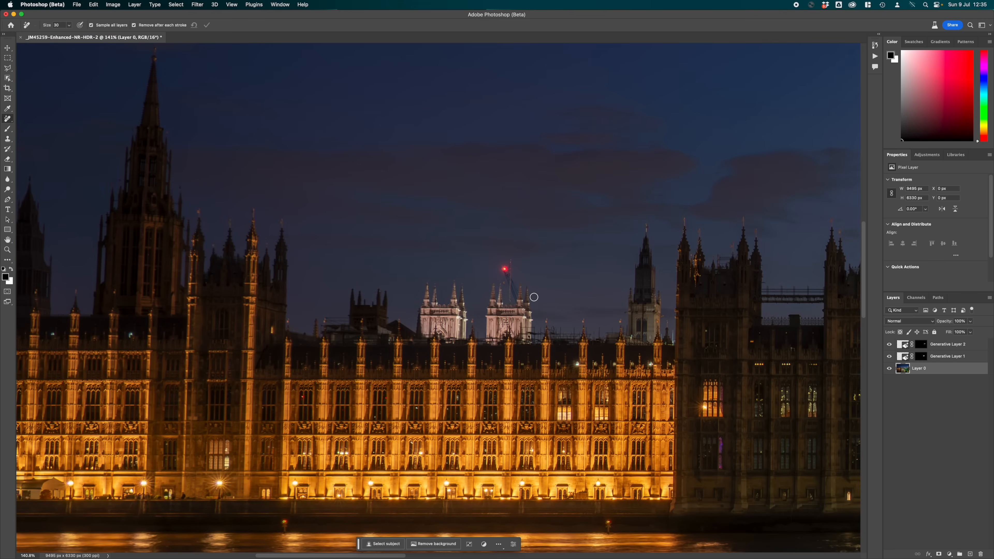
pyautogui.scroll(10, 527, 291)
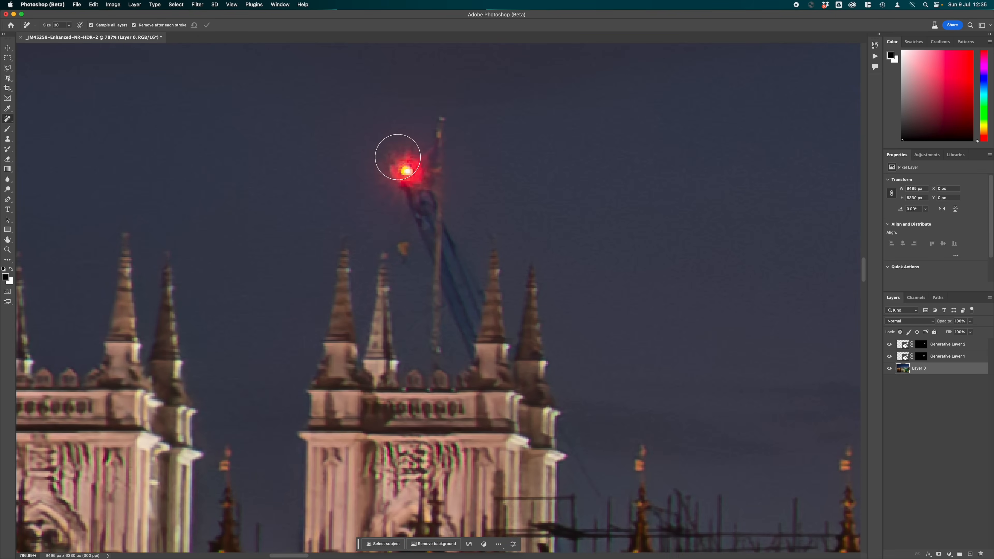
pyautogui.moveTo(392, 151)
pyautogui.mouseDown()
pyautogui.moveTo(437, 345)
pyautogui.moveTo(443, 335)
pyautogui.moveTo(451, 351)
pyautogui.moveTo(464, 295)
pyautogui.moveTo(434, 200)
pyautogui.moveTo(434, 120)
pyautogui.moveTo(409, 173)
pyautogui.mouseUp()
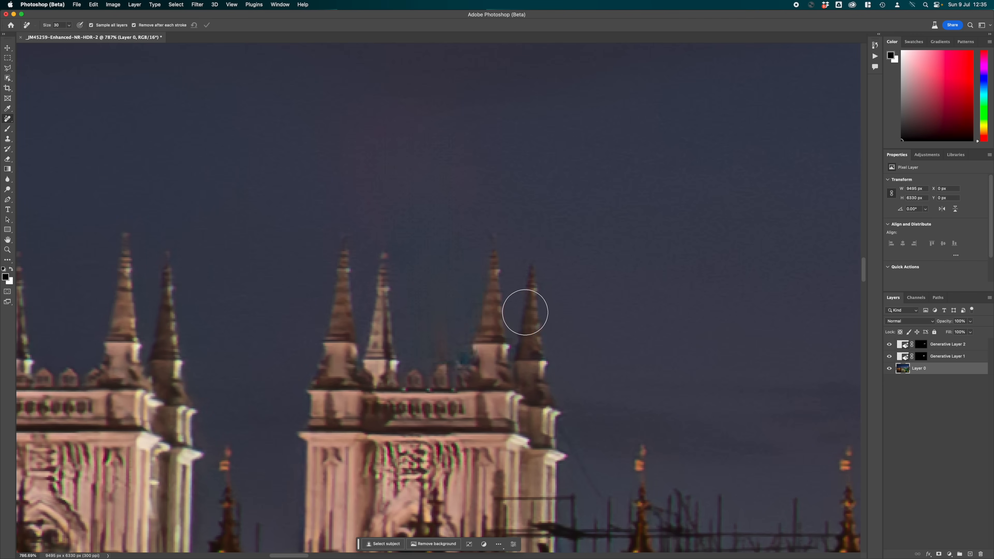
# Remove the thin diagonal crane cable in the sky beside the pale tower, using a smaller Remove Tool brush.
pyautogui.press('[')
pyautogui.press('[')
pyautogui.press('[')
pyautogui.moveTo(564, 427); pyautogui.dragTo(603, 500)
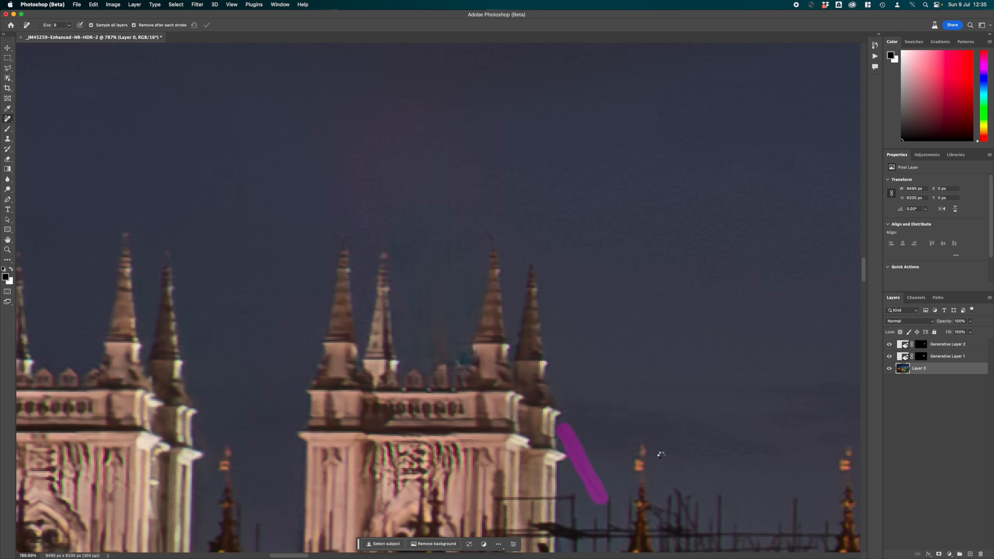
# Remove the scaffolding between the spires on the roof of the dark palace tower with the Remove Tool.
pyautogui.moveTo(677, 459); pyautogui.dragTo(548, 222)
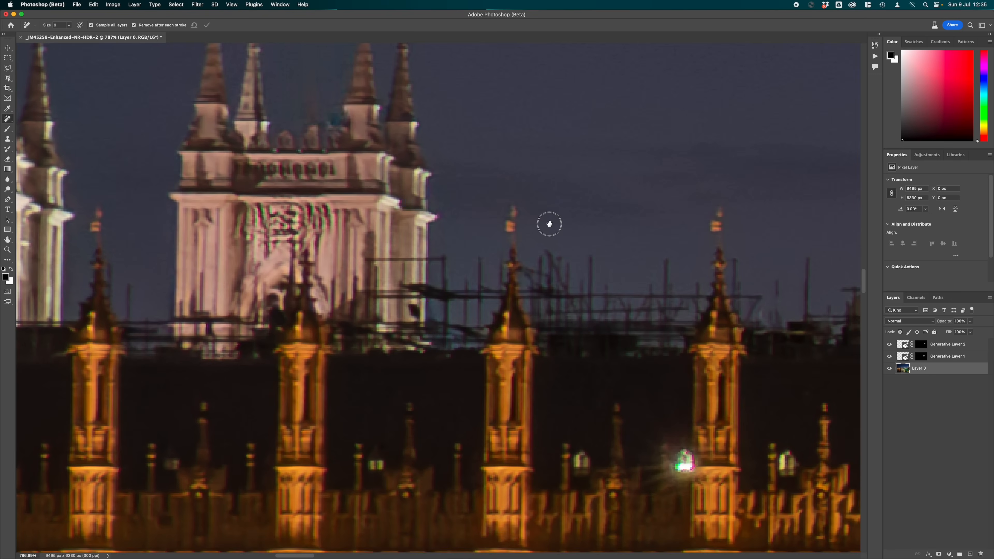
pyautogui.moveTo(750, 311); pyautogui.dragTo(238, 306)
pyautogui.moveTo(705, 285); pyautogui.dragTo(464, 369)
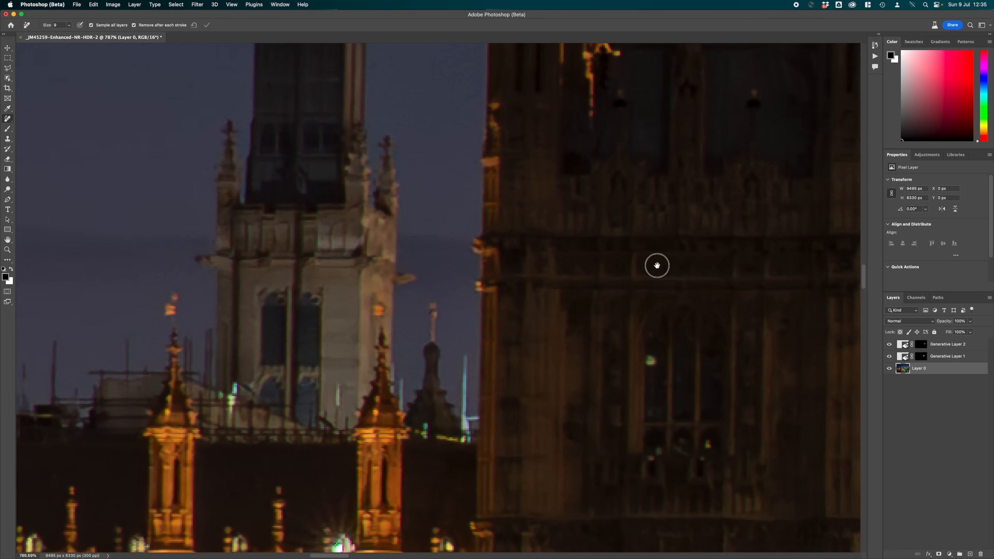
pyautogui.moveTo(686, 255); pyautogui.dragTo(417, 374)
pyautogui.moveTo(505, 209); pyautogui.dragTo(430, 331)
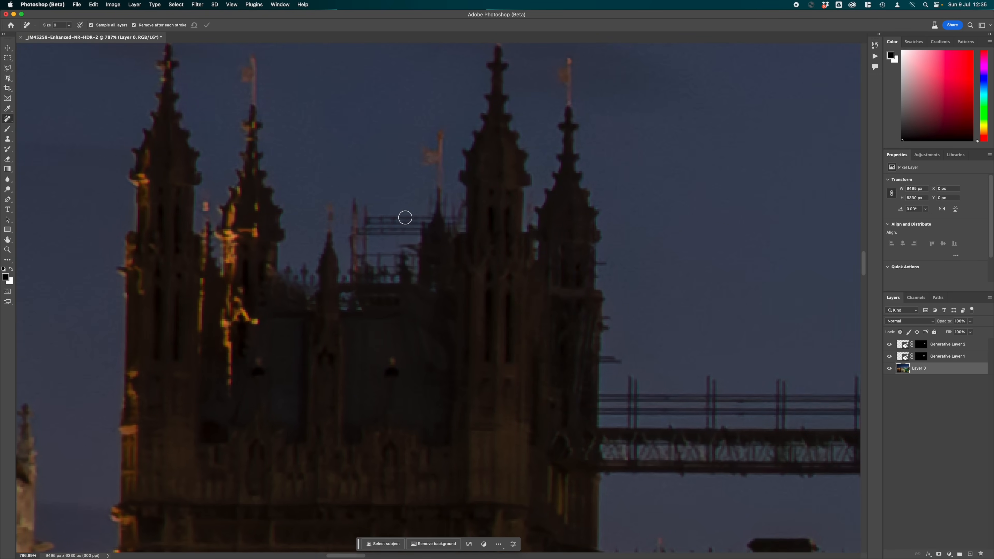
pyautogui.moveTo(429, 209)
pyautogui.mouseDown()
pyautogui.moveTo(414, 244)
pyautogui.moveTo(365, 250)
pyautogui.moveTo(353, 274)
pyautogui.moveTo(353, 202)
pyautogui.moveTo(386, 221)
pyautogui.moveTo(416, 218)
pyautogui.moveTo(369, 223)
pyautogui.moveTo(362, 235)
pyautogui.moveTo(398, 227)
pyautogui.mouseUp()
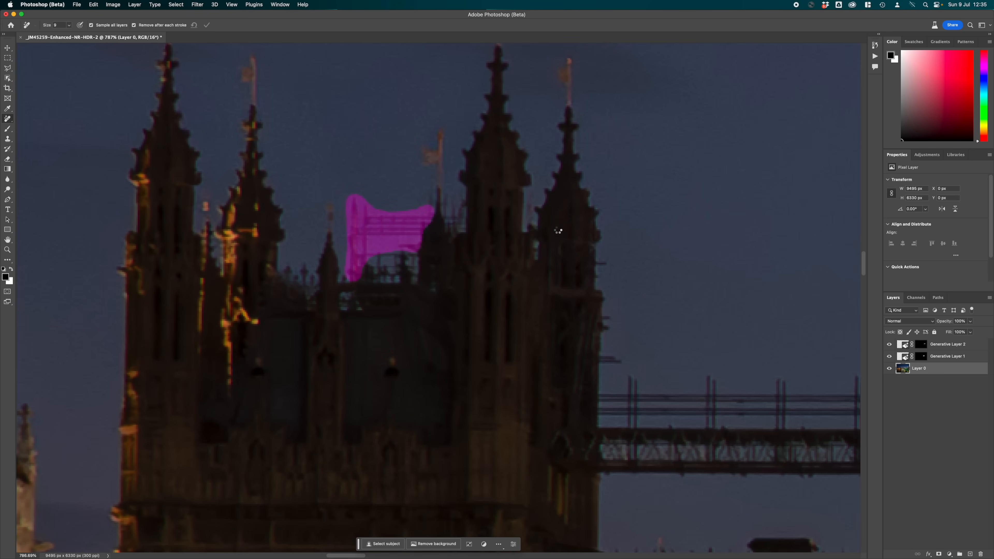
# Remove the scaffold walkway and its railings spanning the sky between the two dark palace towers.
pyautogui.moveTo(694, 389); pyautogui.dragTo(339, 153)
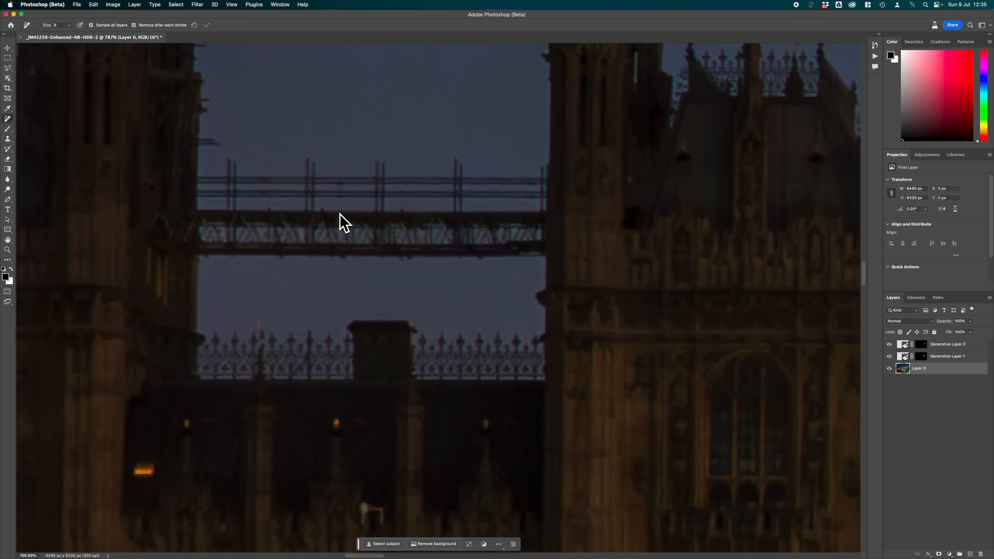
pyautogui.moveTo(355, 208); pyautogui.dragTo(438, 253)
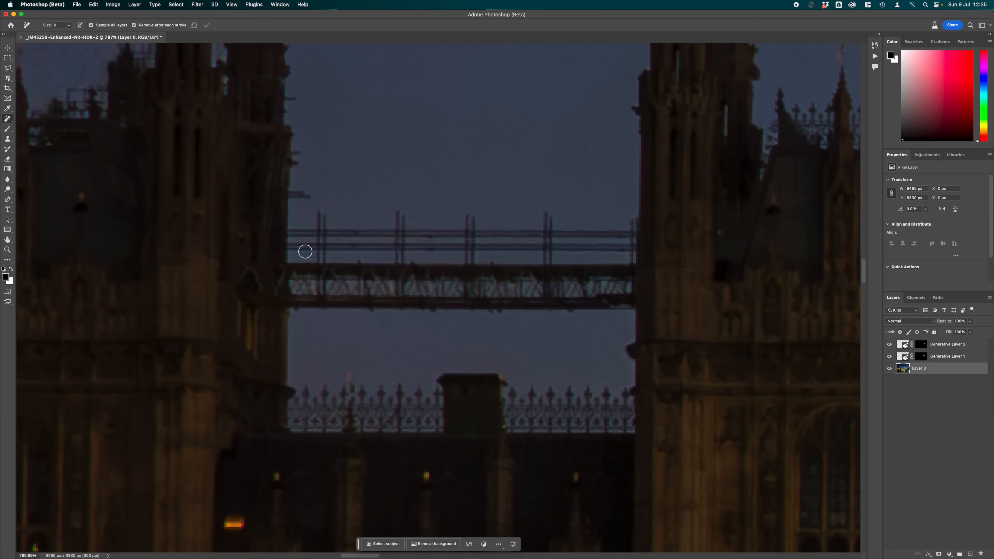
pyautogui.moveTo(293, 227)
pyautogui.mouseDown()
pyautogui.moveTo(296, 309)
pyautogui.moveTo(627, 308)
pyautogui.moveTo(632, 218)
pyautogui.moveTo(621, 234)
pyautogui.moveTo(545, 235)
pyautogui.moveTo(547, 212)
pyautogui.moveTo(531, 231)
pyautogui.moveTo(465, 231)
pyautogui.moveTo(468, 214)
pyautogui.moveTo(465, 231)
pyautogui.moveTo(391, 231)
pyautogui.moveTo(403, 211)
pyautogui.moveTo(393, 231)
pyautogui.moveTo(328, 233)
pyautogui.moveTo(321, 215)
pyautogui.moveTo(316, 231)
pyautogui.moveTo(299, 230)
pyautogui.moveTo(620, 245)
pyautogui.moveTo(609, 258)
pyautogui.moveTo(578, 258)
pyautogui.moveTo(300, 248)
pyautogui.moveTo(582, 247)
pyautogui.moveTo(611, 260)
pyautogui.moveTo(620, 295)
pyautogui.moveTo(306, 288)
pyautogui.moveTo(299, 264)
pyautogui.moveTo(582, 269)
pyautogui.moveTo(610, 280)
pyautogui.moveTo(313, 280)
pyautogui.moveTo(422, 267)
pyautogui.mouseUp()
pyautogui.moveTo(688, 189)
pyautogui.mouseDown()
pyautogui.moveTo(287, 298)
pyautogui.moveTo(366, 265)
pyautogui.mouseUp()
pyautogui.scroll(-8, 368, 294)
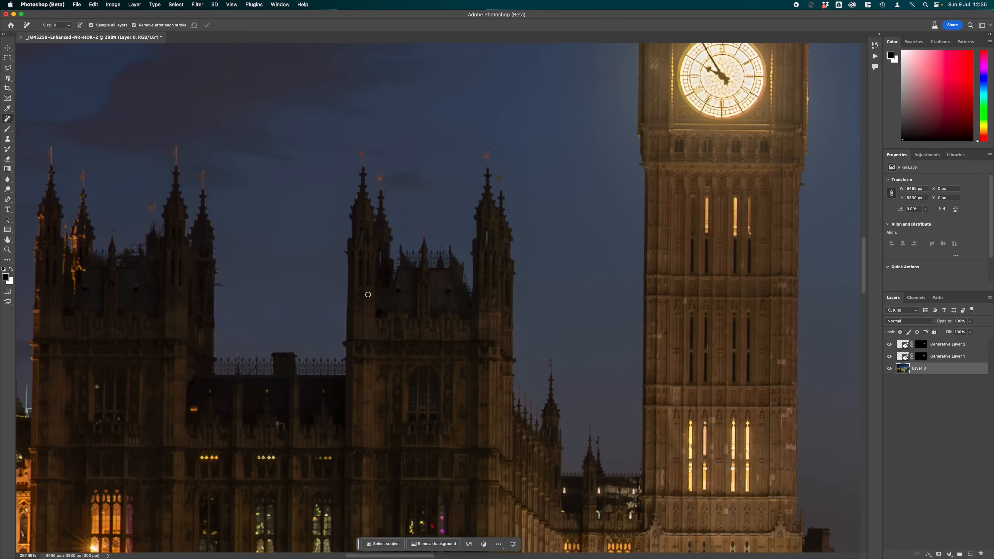
# Examine the palace, clock tower and bridge skyline and the full image for leftover cranes, scaffolding or retouching flaws.
pyautogui.scroll(-3, 368, 294)
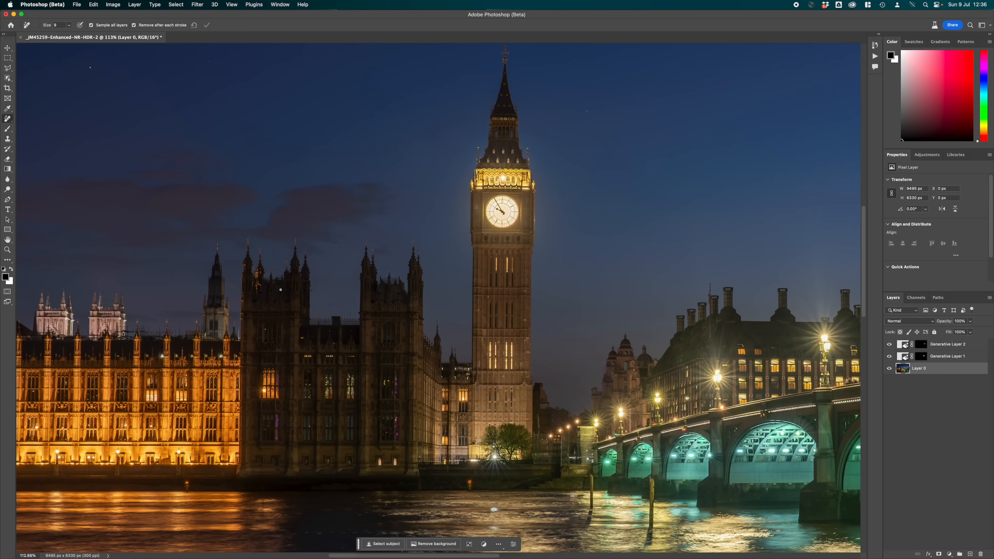
pyautogui.moveTo(240, 300); pyautogui.dragTo(675, 272)
pyautogui.moveTo(339, 285)
pyautogui.mouseDown()
pyautogui.moveTo(497, 315)
pyautogui.moveTo(271, 291)
pyautogui.mouseUp()
pyautogui.moveTo(658, 298); pyautogui.dragTo(286, 294)
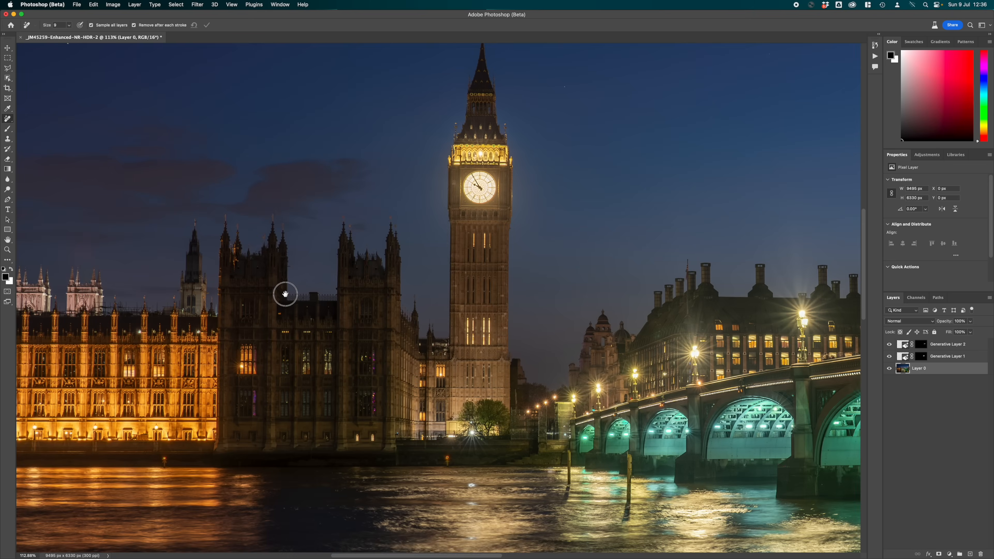
pyautogui.moveTo(537, 297); pyautogui.dragTo(341, 334)
pyautogui.moveTo(654, 313); pyautogui.dragTo(242, 319)
pyautogui.moveTo(220, 314); pyautogui.dragTo(679, 293)
pyautogui.moveTo(108, 316); pyautogui.dragTo(568, 304)
pyautogui.moveTo(243, 312)
pyautogui.mouseDown()
pyautogui.moveTo(559, 304)
pyautogui.moveTo(420, 296)
pyautogui.mouseUp()
pyautogui.scroll(-10, 426, 298)
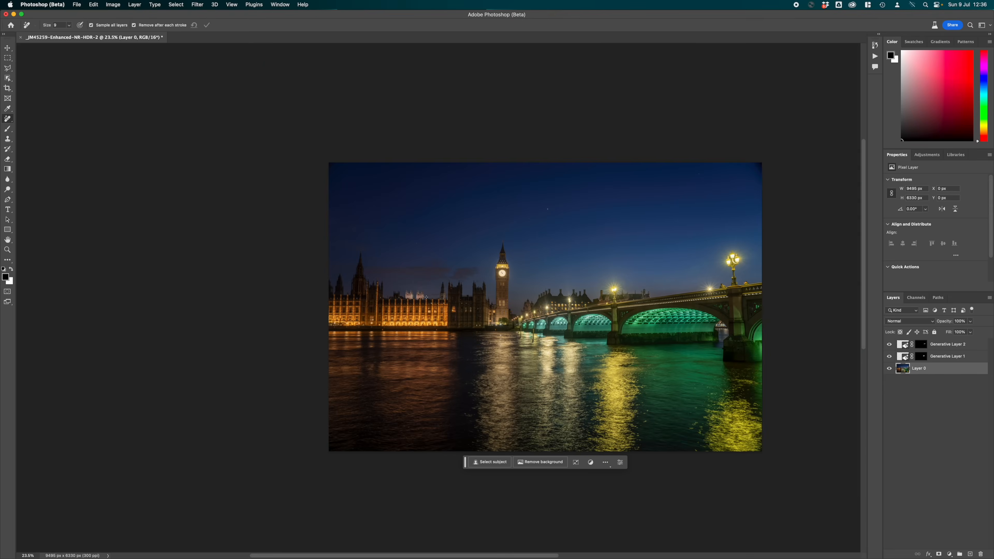
pyautogui.scroll(3, 426, 297)
pyautogui.hscroll(5, 490, 313)
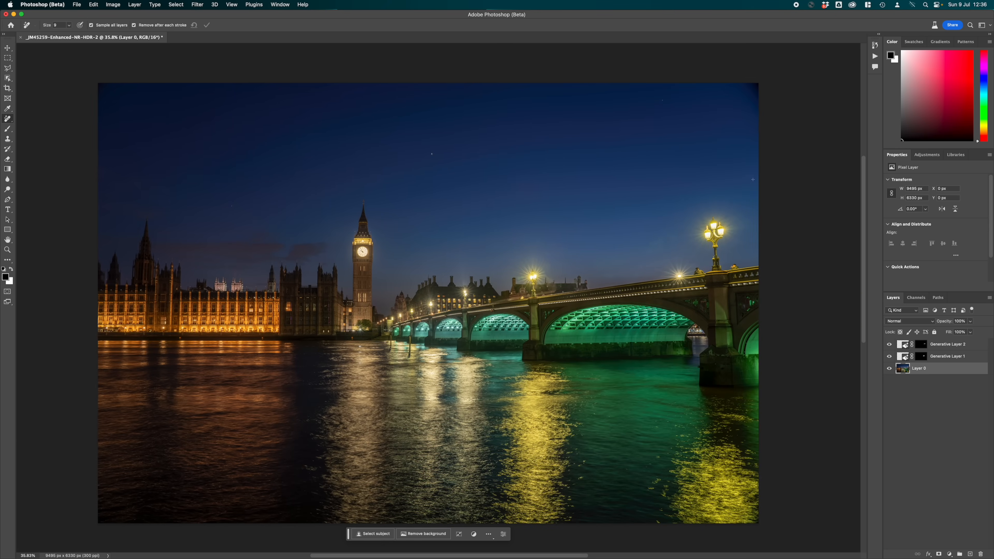
# Merge Generative Layer 2, Generative Layer 1 and Layer 0 into a single layer.
pyautogui.click(956, 346)
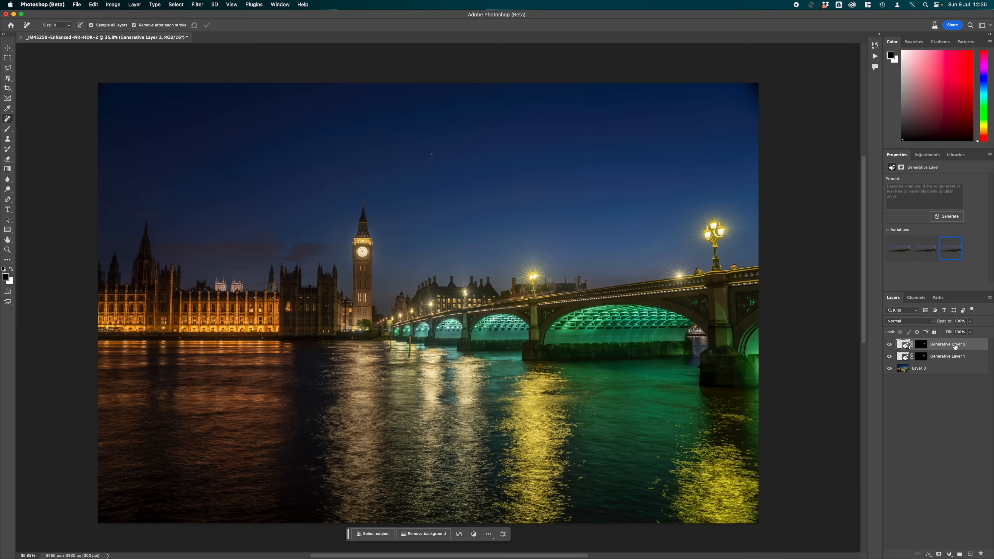
pyautogui.click(955, 367)
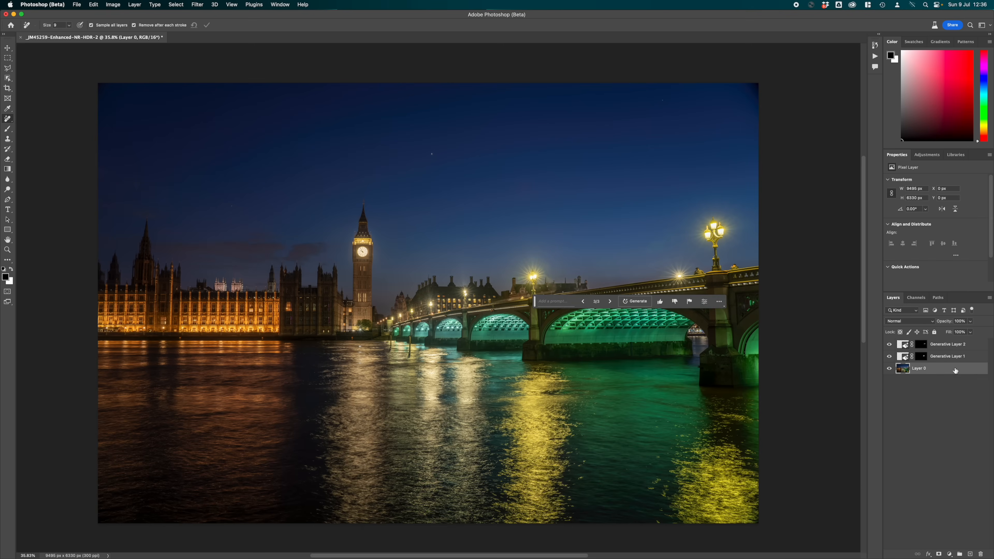
pyautogui.keyDown('shift'); pyautogui.click(953, 344); pyautogui.keyUp('shift')
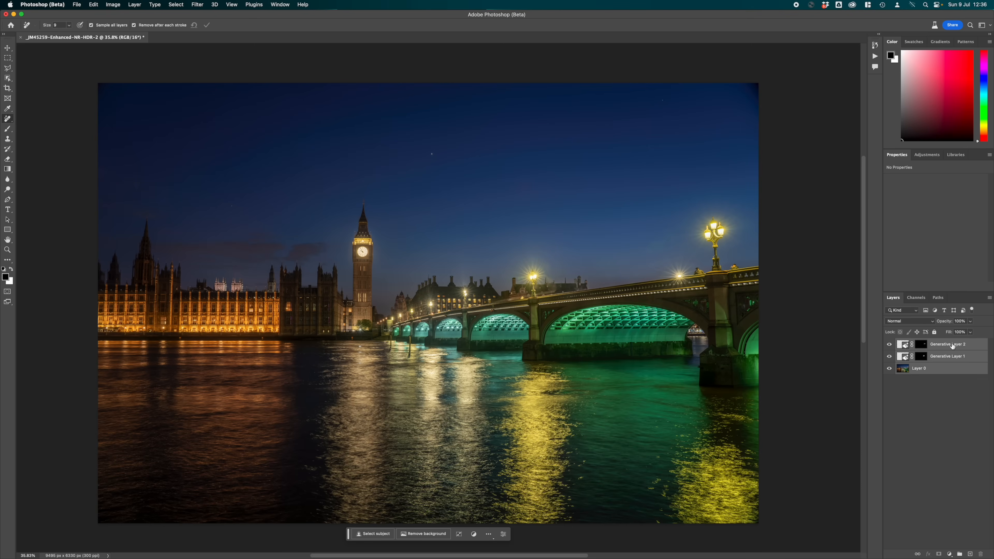
pyautogui.rightClick(952, 356)
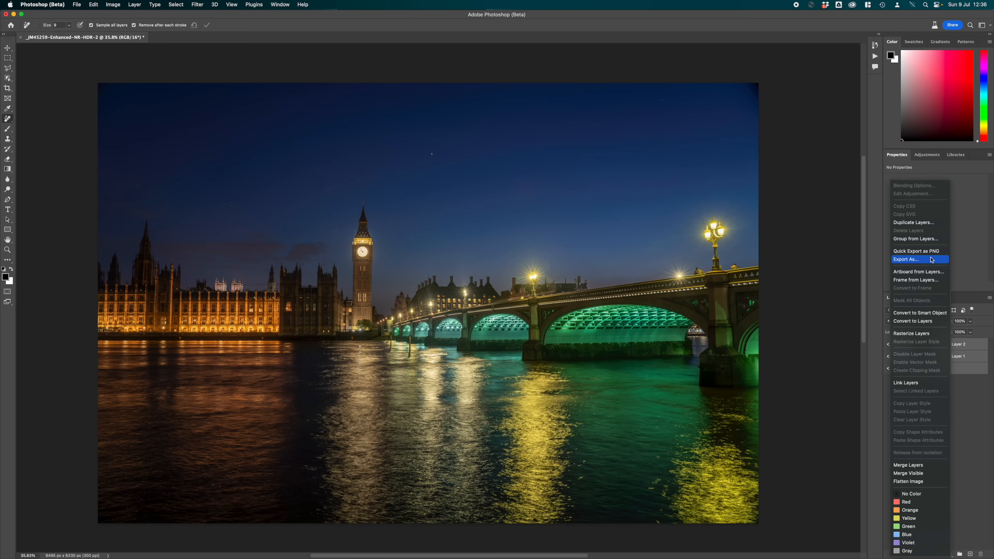
pyautogui.click(908, 465)
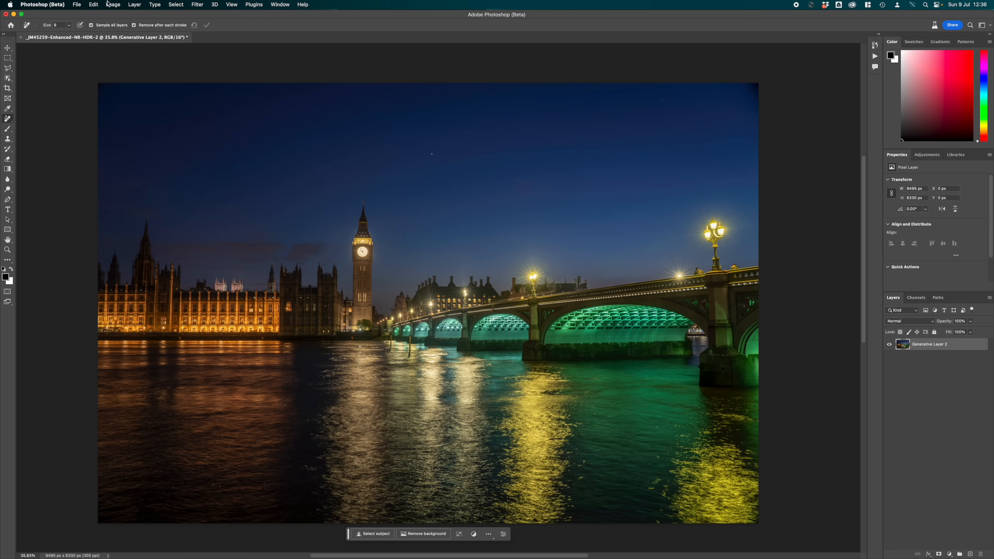
# Start Sky Replacement on the merged layer, uncover the image from behind the dialog and browse the preset skies.
pyautogui.click(93, 5)
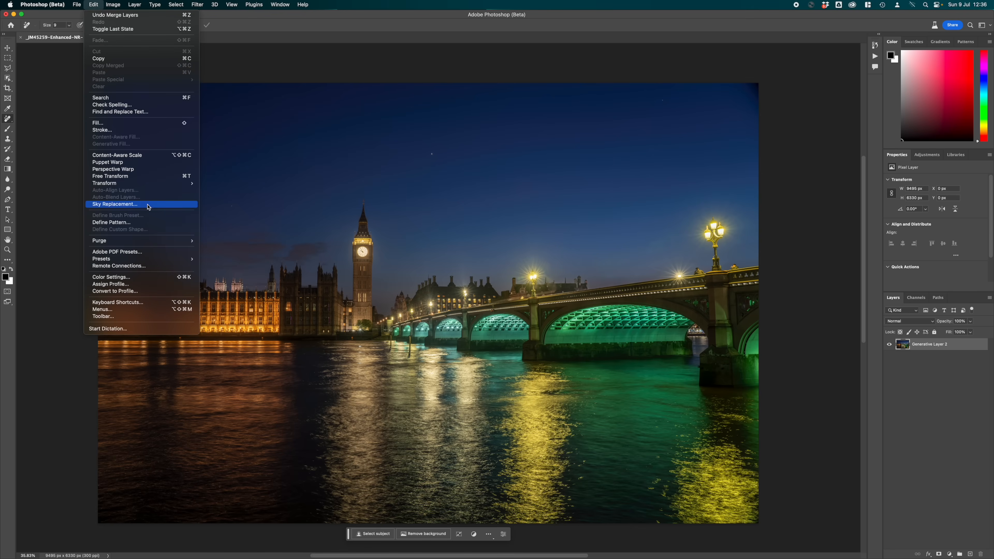
pyautogui.click(154, 210)
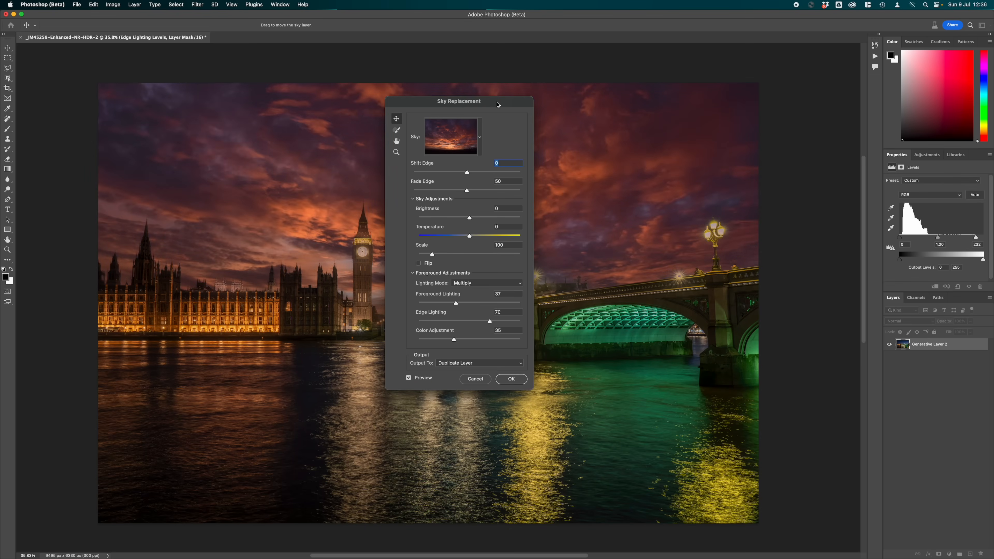
pyautogui.moveTo(499, 104); pyautogui.dragTo(904, 204)
pyautogui.click(886, 238)
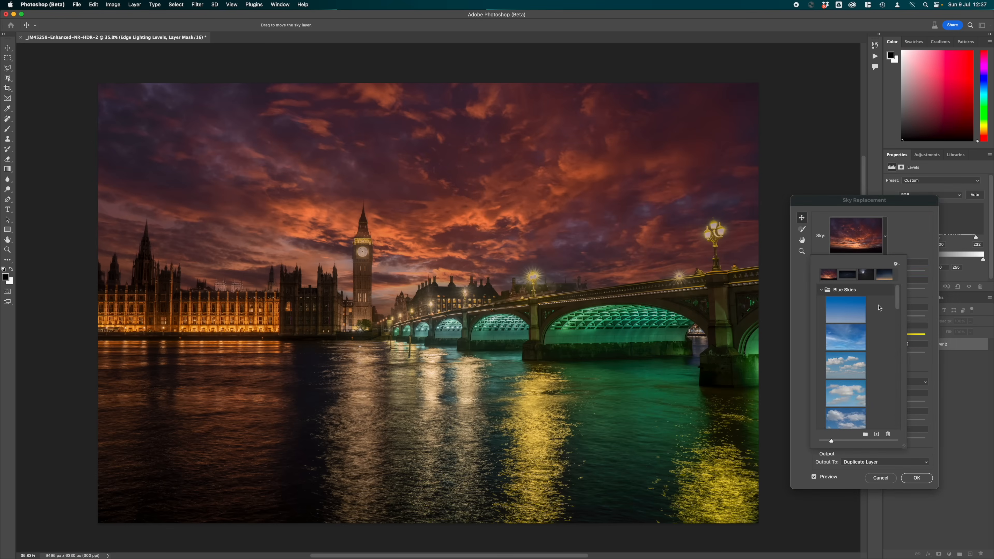
pyautogui.scroll(-15, 878, 319)
pyautogui.scroll(12, 877, 319)
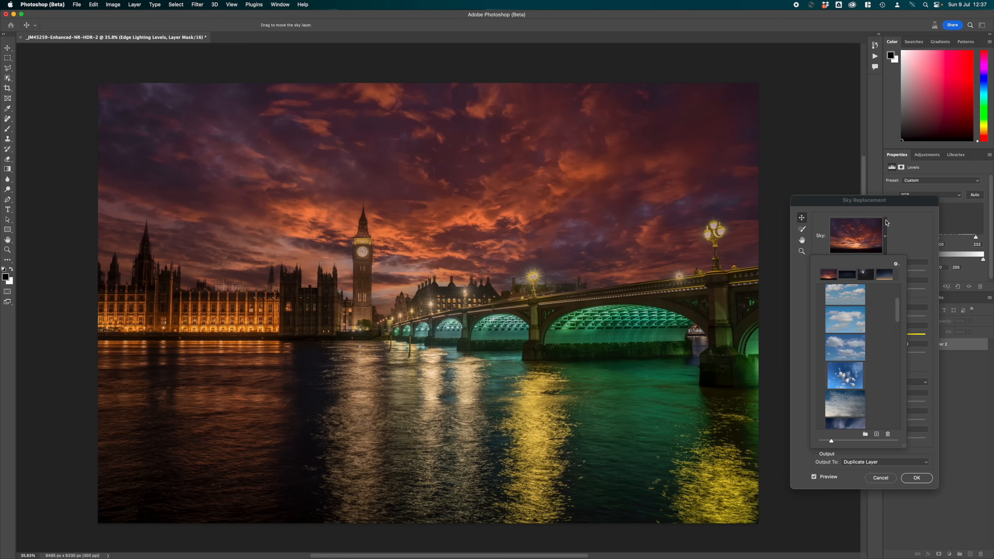
# Look through the Skies folder of images available for import, and leave the sky presets without adding any.
pyautogui.click(877, 435)
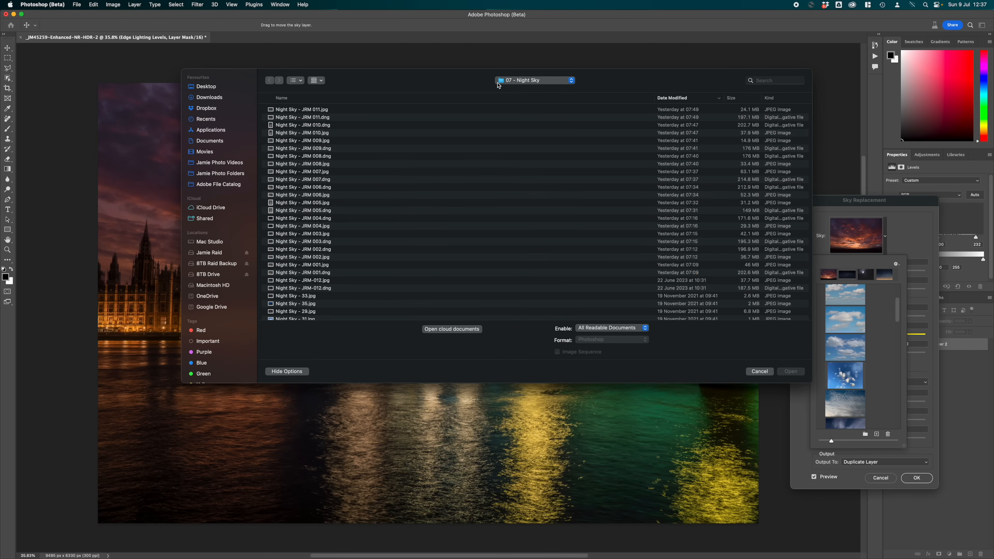
pyautogui.click(519, 80)
pyautogui.click(520, 88)
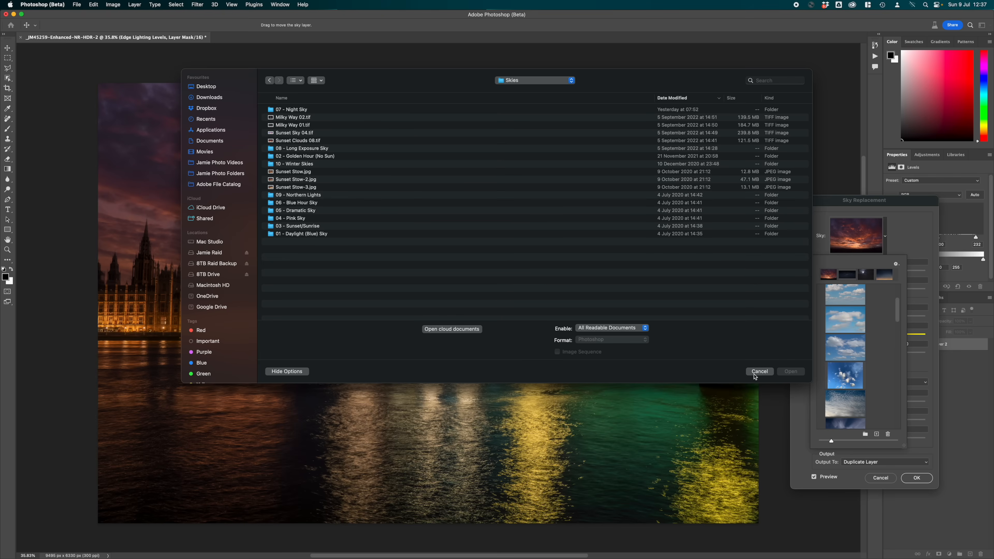
pyautogui.click(759, 372)
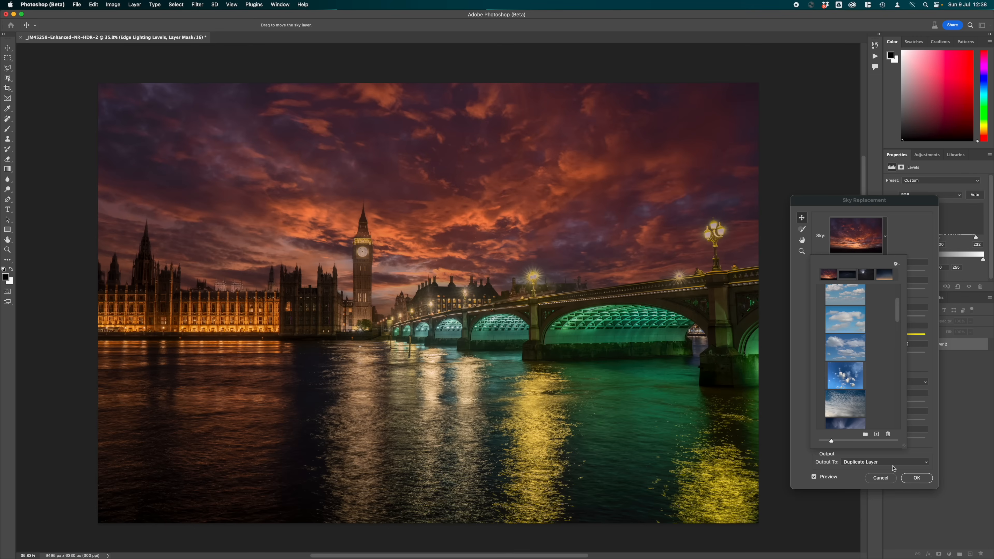
pyautogui.click(903, 235)
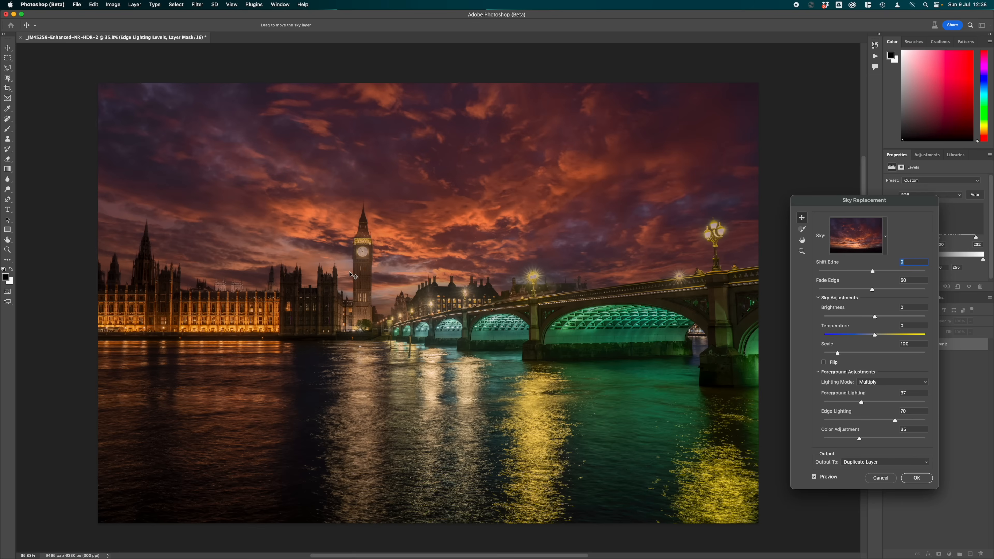
# Try Shift Edge values of 87 and -14 on the replacement sky to compare how it meets the skyline.
pyautogui.scroll(1, 364, 253)
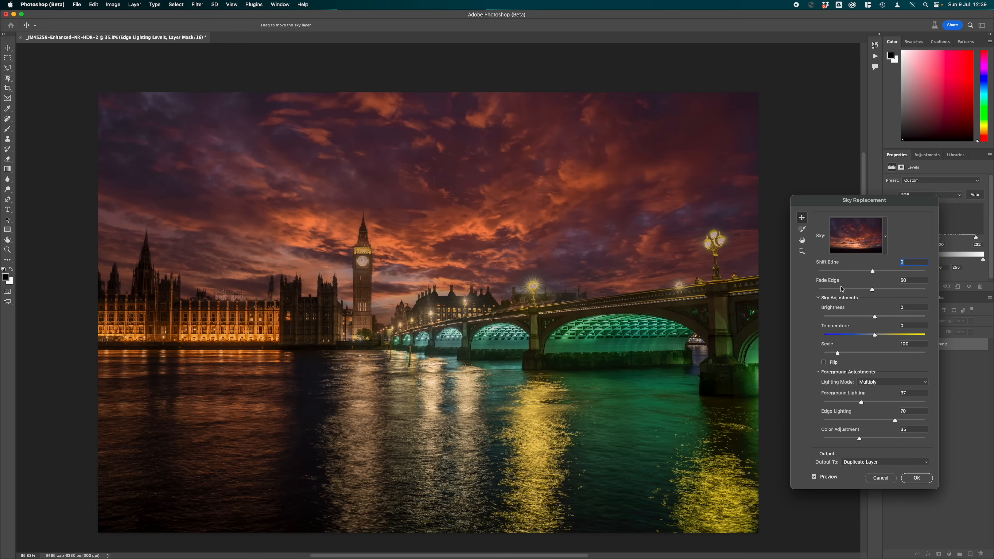
pyautogui.click(832, 272)
pyautogui.click(919, 272)
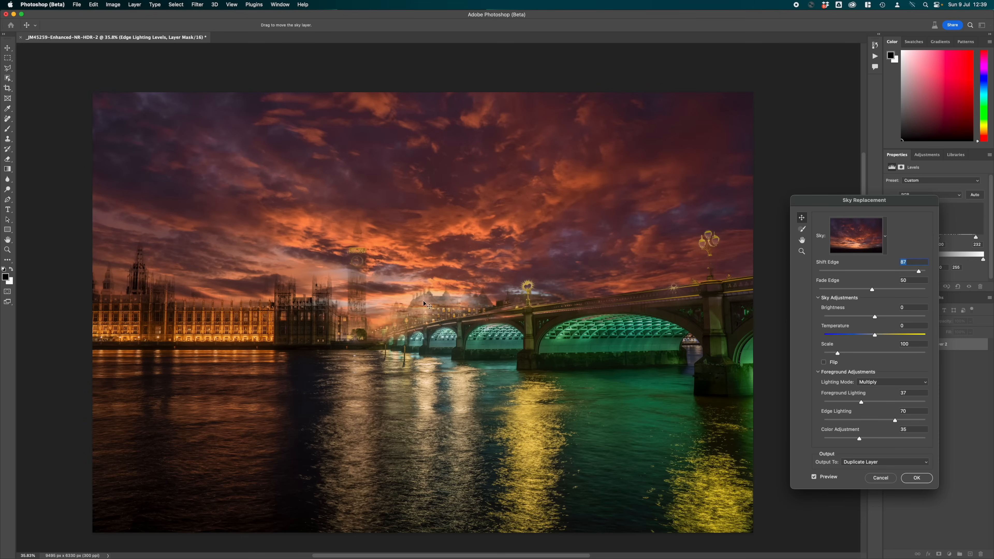
pyautogui.click(865, 272)
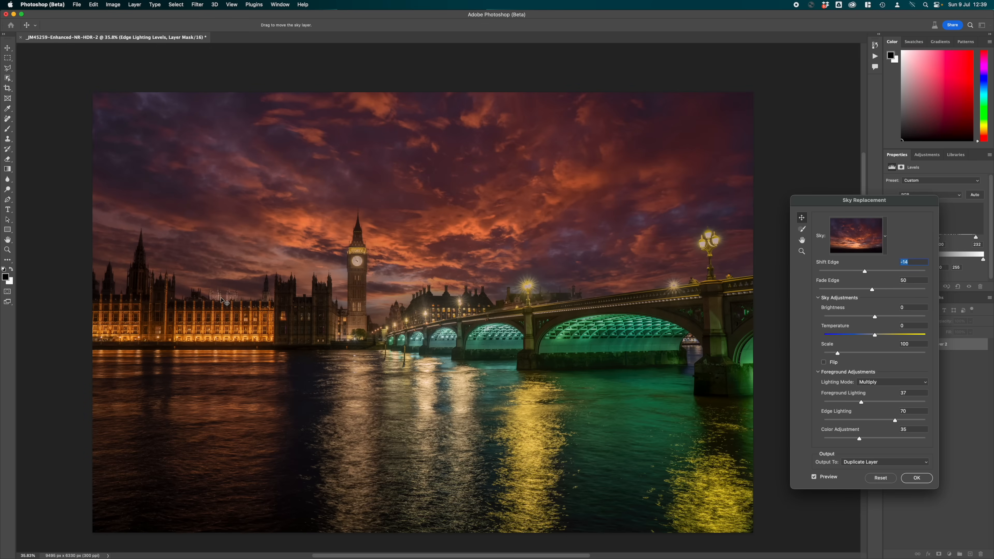
# Lower the Shift Edge to -26 and check the sky boundary around the pale towers and the clock tower.
pyautogui.scroll(10, 225, 302)
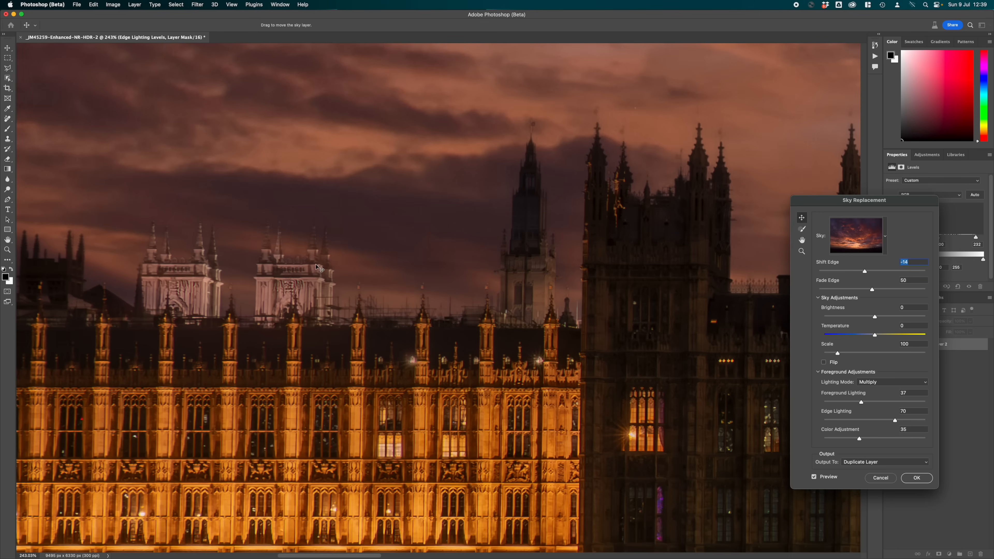
pyautogui.click(858, 271)
pyautogui.moveTo(576, 267); pyautogui.dragTo(235, 325)
pyautogui.moveTo(590, 253); pyautogui.dragTo(552, 266)
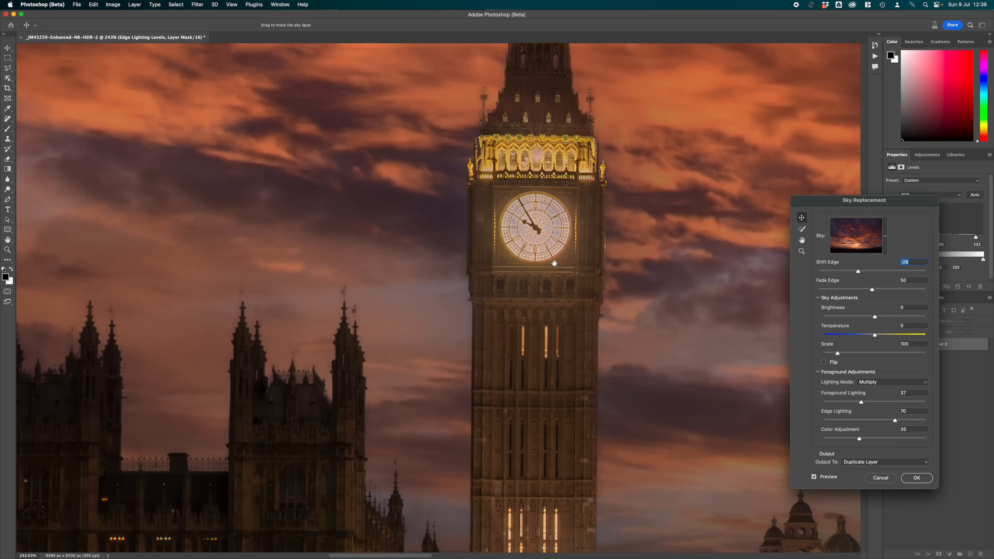
# Test the sky boundary around the clock tower with Shift Edge at 35 and at -83.
pyautogui.click(891, 271)
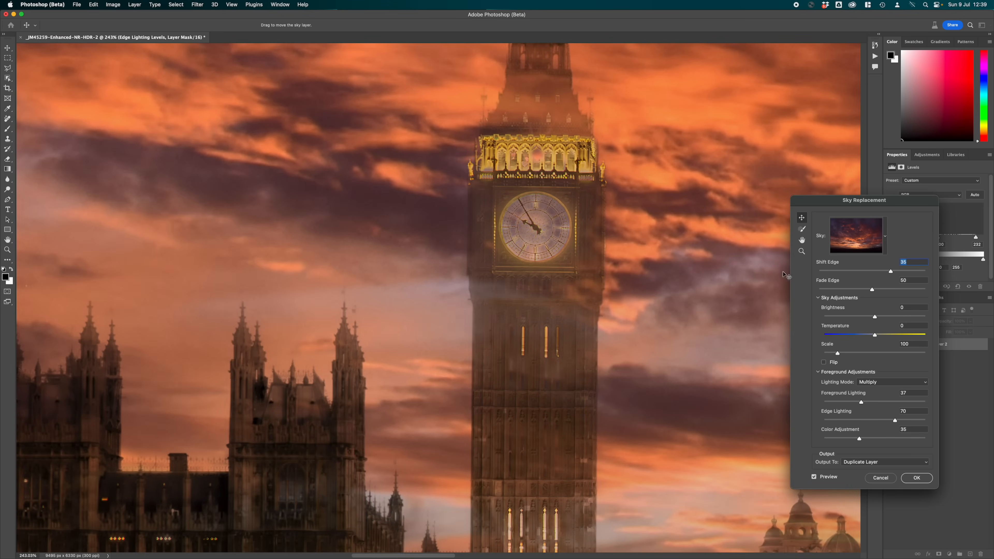
pyautogui.click(857, 271)
pyautogui.moveTo(857, 272)
pyautogui.mouseDown()
pyautogui.moveTo(840, 272)
pyautogui.moveTo(849, 271)
pyautogui.mouseUp()
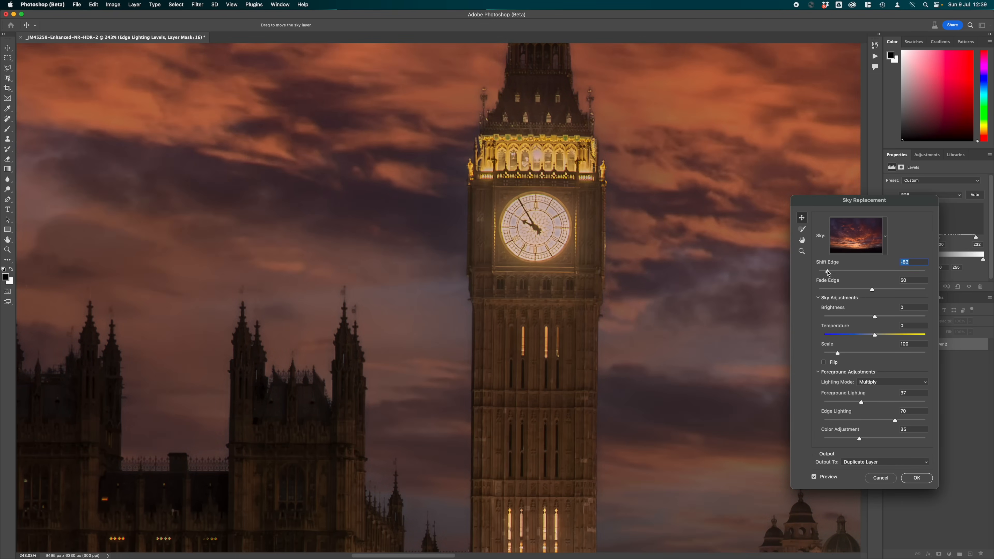
pyautogui.click(827, 271)
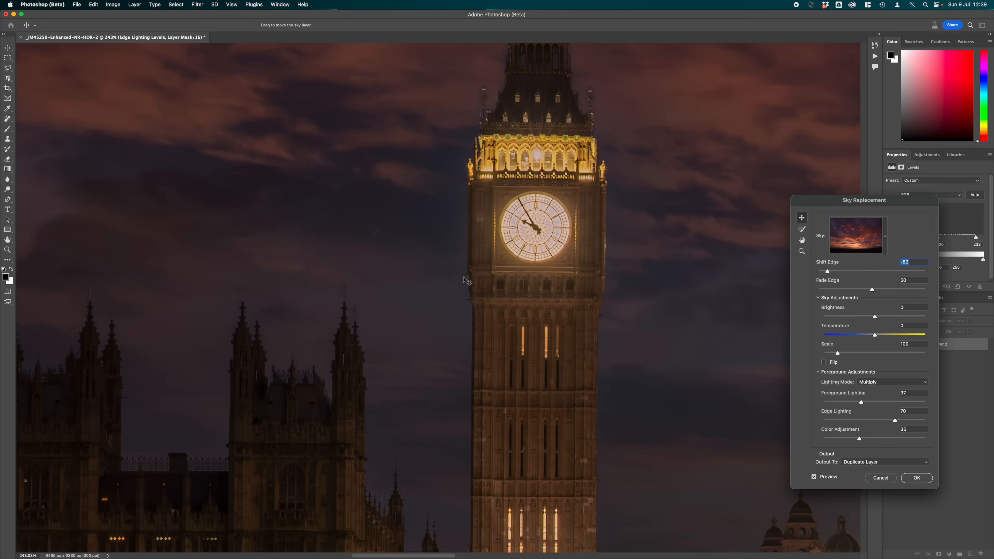
# Check the sky boundary along the skyline, and set Shift Edge to -55 and Fade Edge to 57.
pyautogui.moveTo(406, 459); pyautogui.dragTo(758, 243)
pyautogui.moveTo(408, 236); pyautogui.dragTo(646, 407)
pyautogui.moveTo(653, 314); pyautogui.dragTo(313, 237)
pyautogui.moveTo(507, 243); pyautogui.dragTo(359, 362)
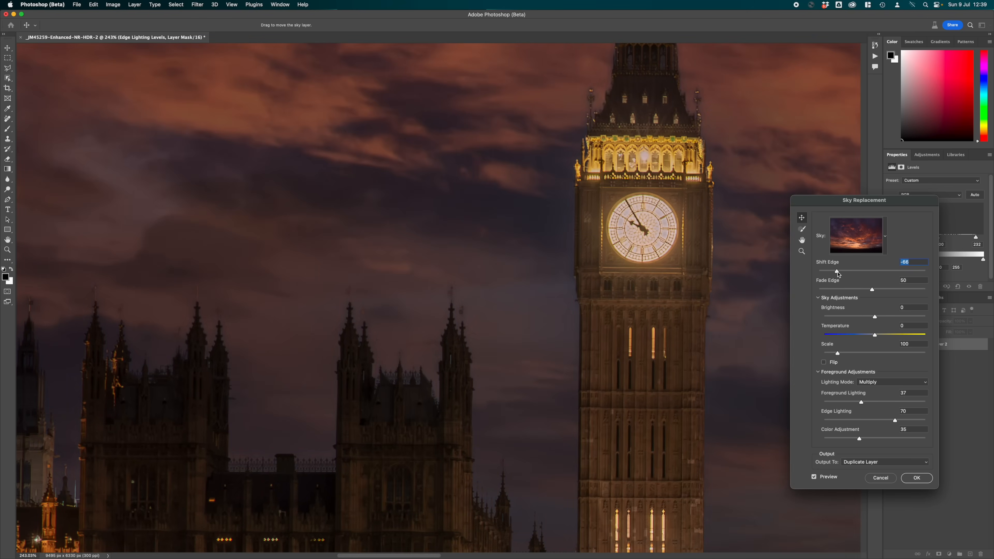
pyautogui.moveTo(837, 273); pyautogui.dragTo(844, 274)
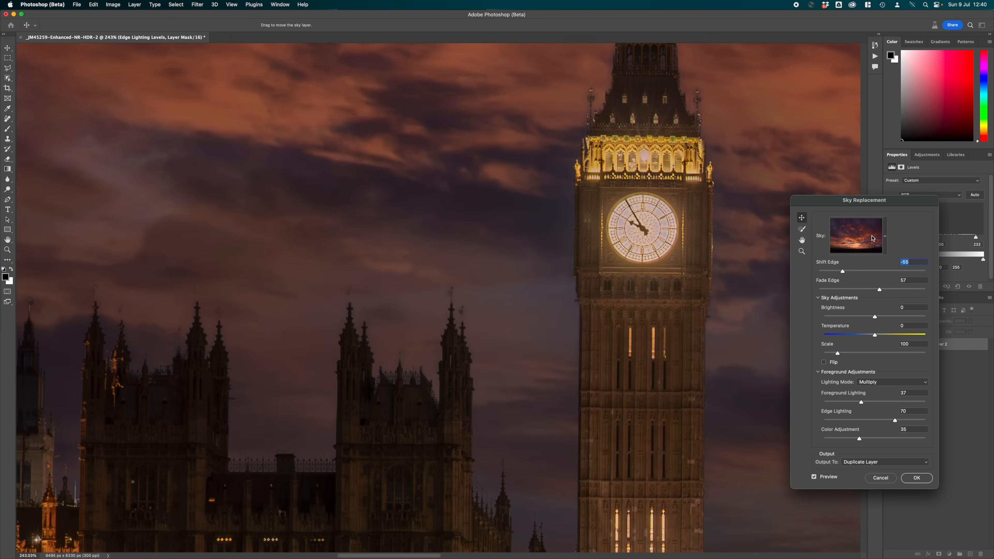
# Set the replacement sky's Fade Edge to 48, Brightness to -22 and Temperature to 24, and flip the sky.
pyautogui.click(911, 290)
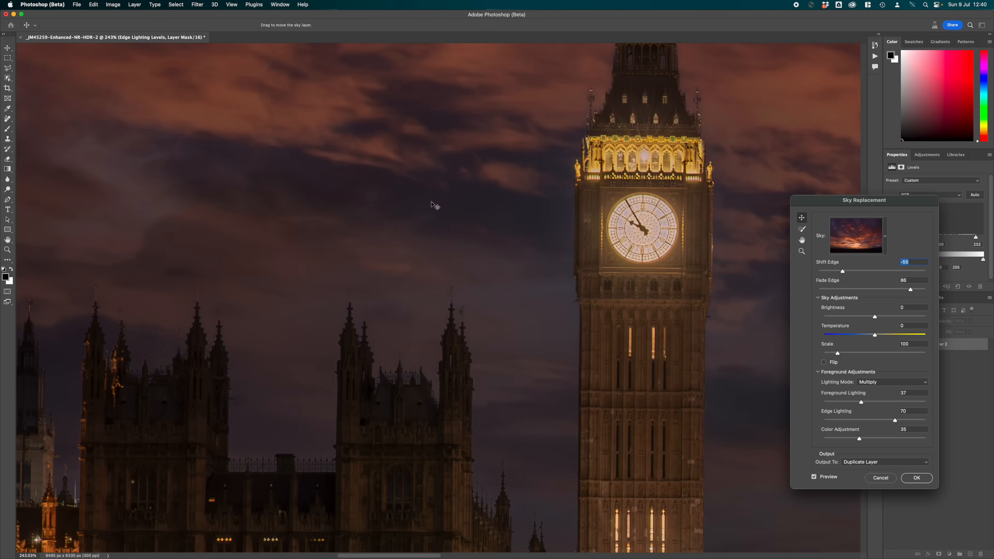
pyautogui.moveTo(847, 291); pyautogui.dragTo(870, 292)
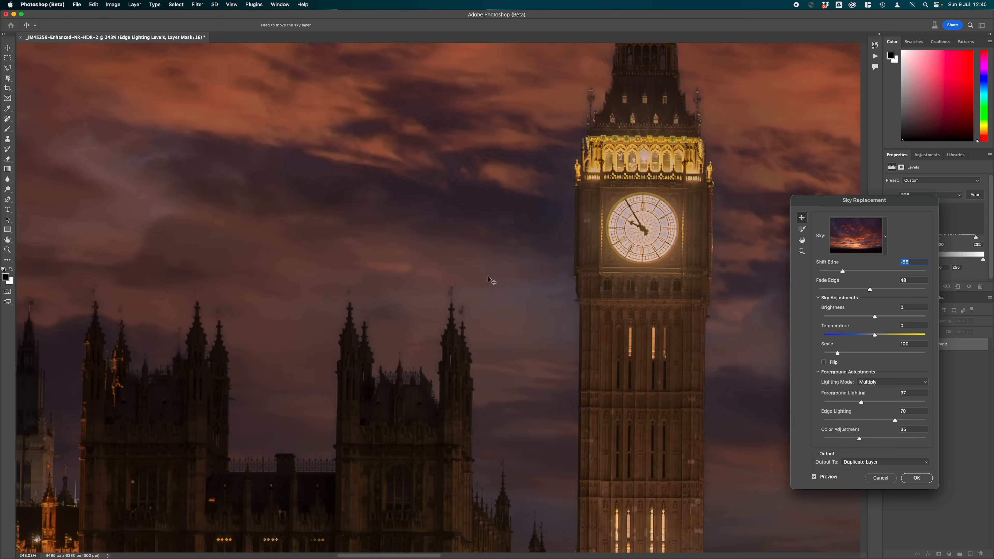
pyautogui.scroll(-5, 491, 281)
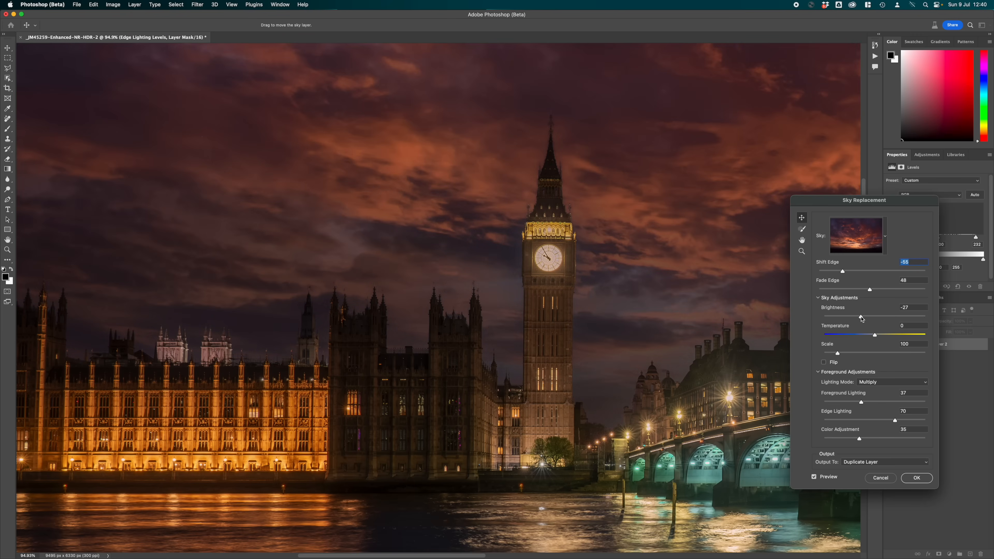
pyautogui.moveTo(863, 319); pyautogui.dragTo(866, 319)
pyautogui.moveTo(889, 337); pyautogui.dragTo(886, 338)
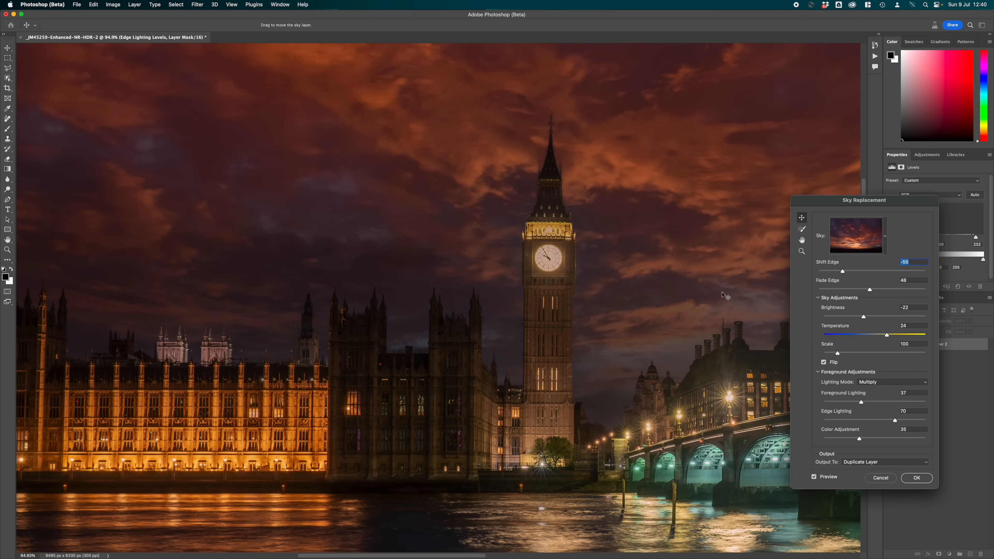
# Try the Screen lighting mode on the foreground and restore Multiply.
pyautogui.click(881, 383)
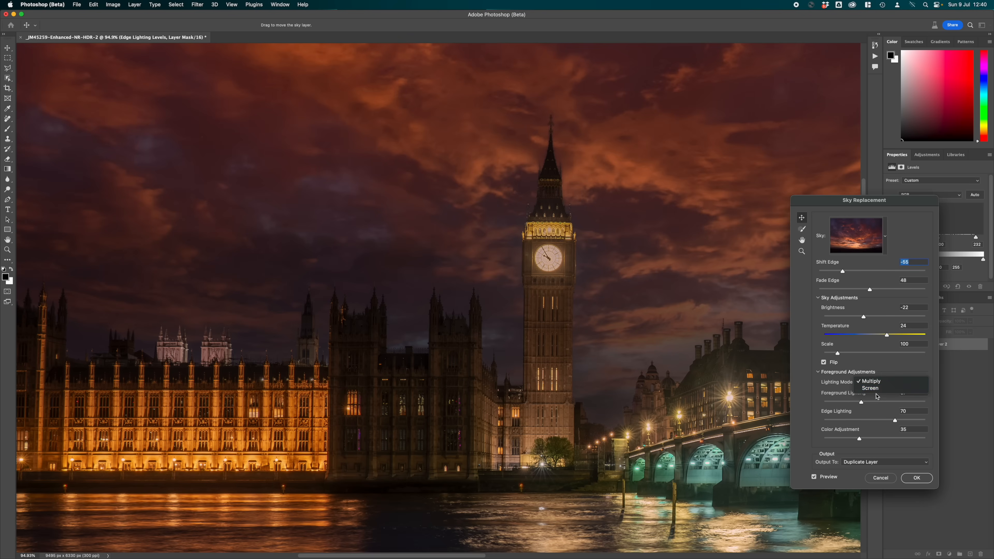
pyautogui.click(875, 392)
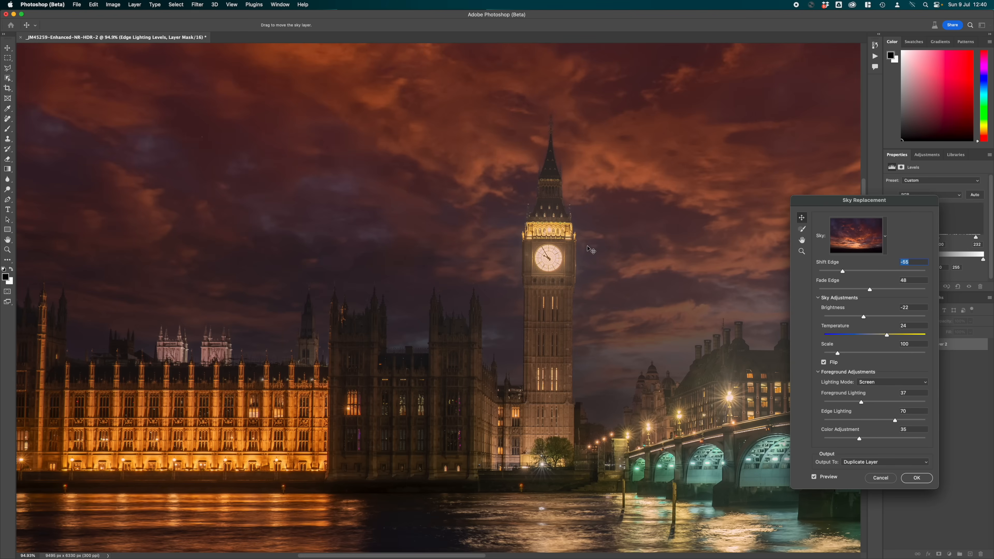
pyautogui.click(880, 386)
pyautogui.click(871, 374)
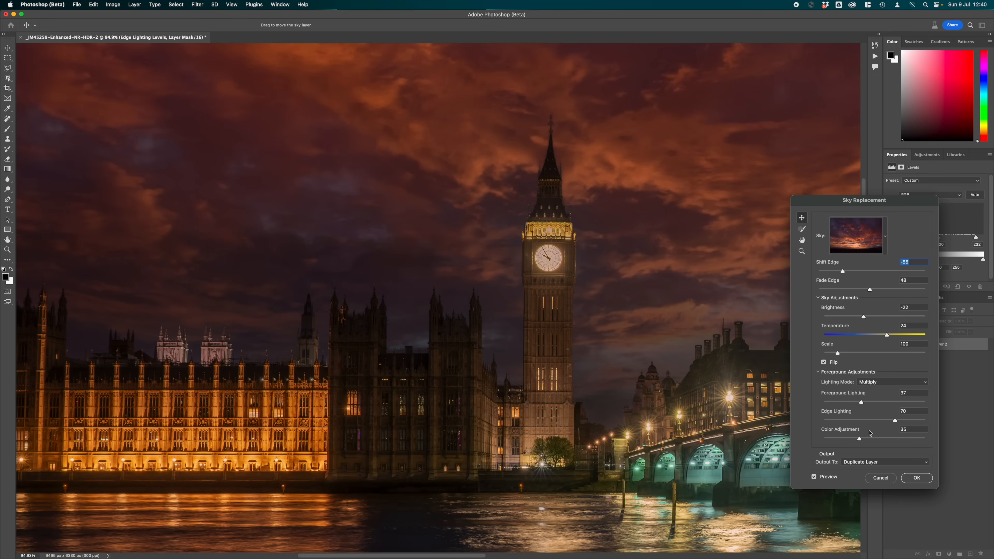
# Set Foreground Lighting to 12, Edge Lighting to 45 and Color Adjustment to 49.
pyautogui.click(832, 405)
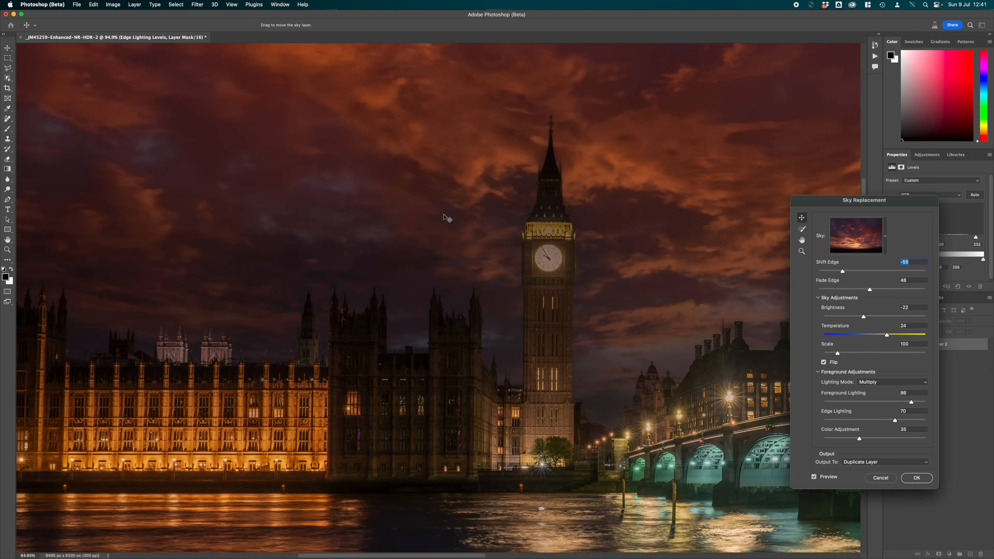
pyautogui.click(836, 405)
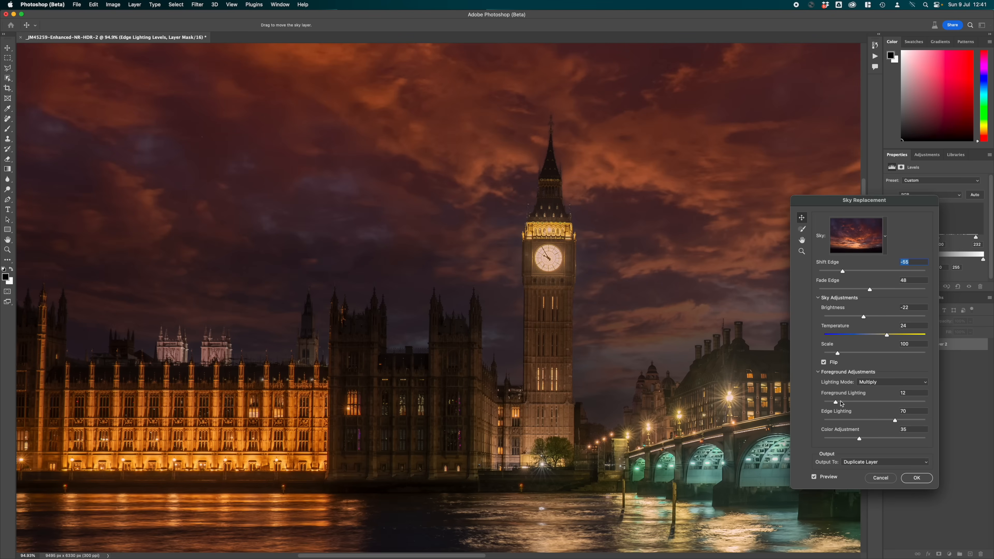
pyautogui.click(842, 420)
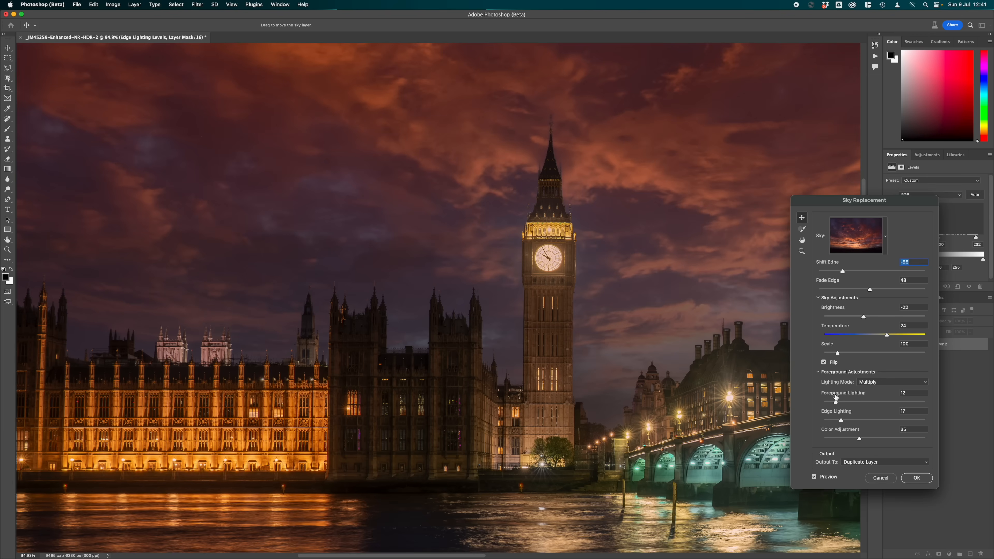
pyautogui.click(914, 421)
pyautogui.moveTo(836, 421); pyautogui.dragTo(870, 424)
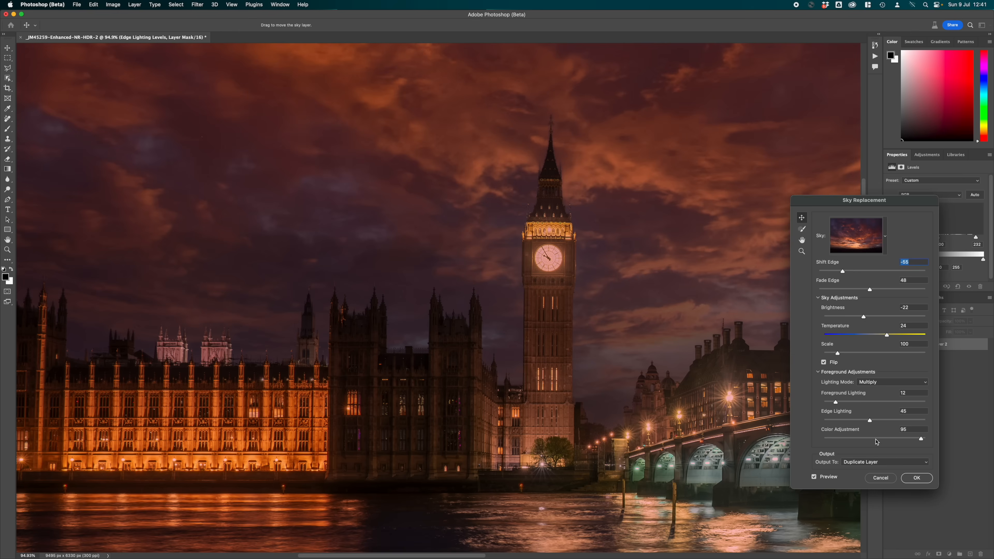
pyautogui.moveTo(871, 438); pyautogui.dragTo(875, 439)
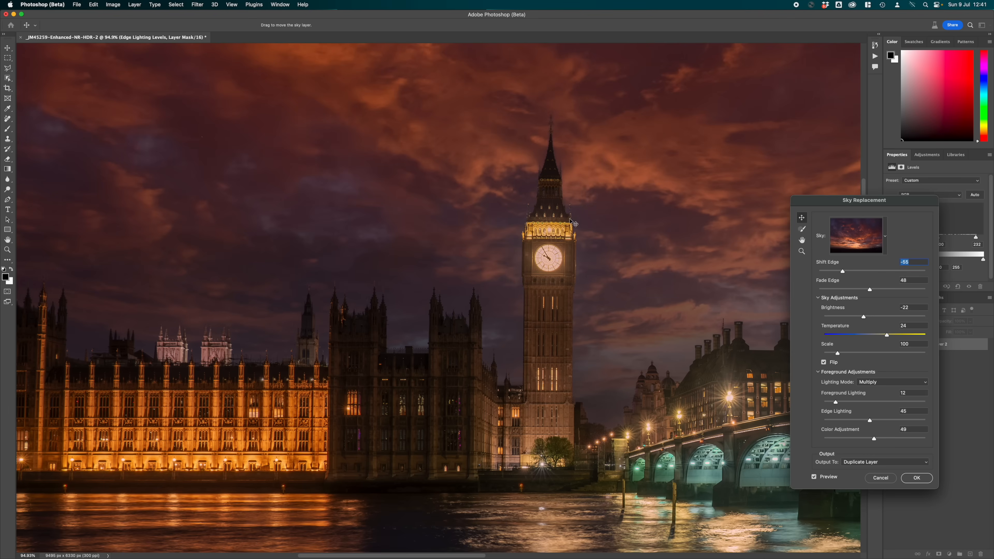
# Refine the sky beside the clock tower and across the upper clouds using the Sky Brush at size 500.
pyautogui.click(802, 230)
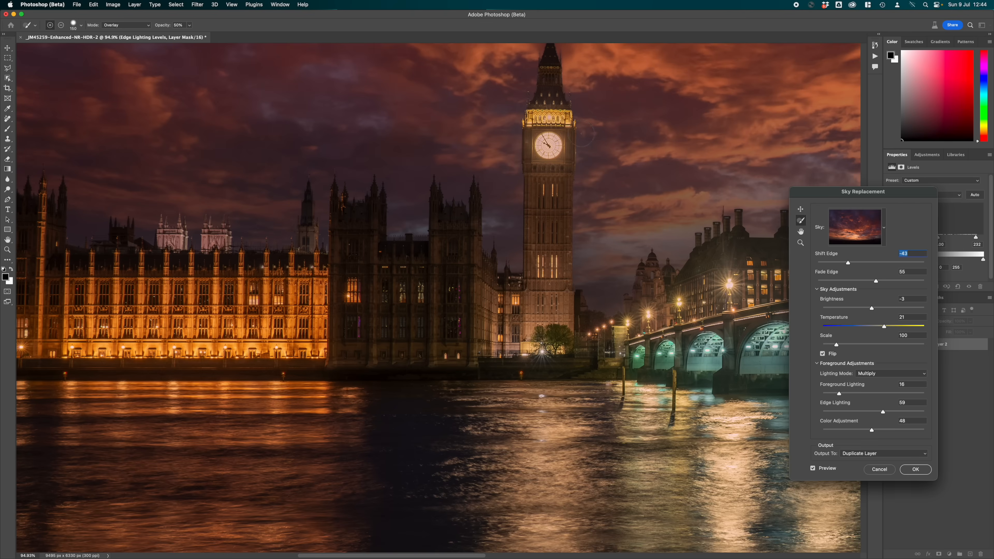
pyautogui.press(']')
pyautogui.press(']')
pyautogui.press(']')
pyautogui.moveTo(593, 127); pyautogui.dragTo(603, 287)
pyautogui.moveTo(615, 253)
pyautogui.mouseDown()
pyautogui.moveTo(640, 220)
pyautogui.moveTo(665, 227)
pyautogui.moveTo(669, 241)
pyautogui.moveTo(676, 201)
pyautogui.moveTo(703, 189)
pyautogui.moveTo(726, 184)
pyautogui.moveTo(754, 210)
pyautogui.moveTo(779, 180)
pyautogui.moveTo(845, 169)
pyautogui.mouseUp()
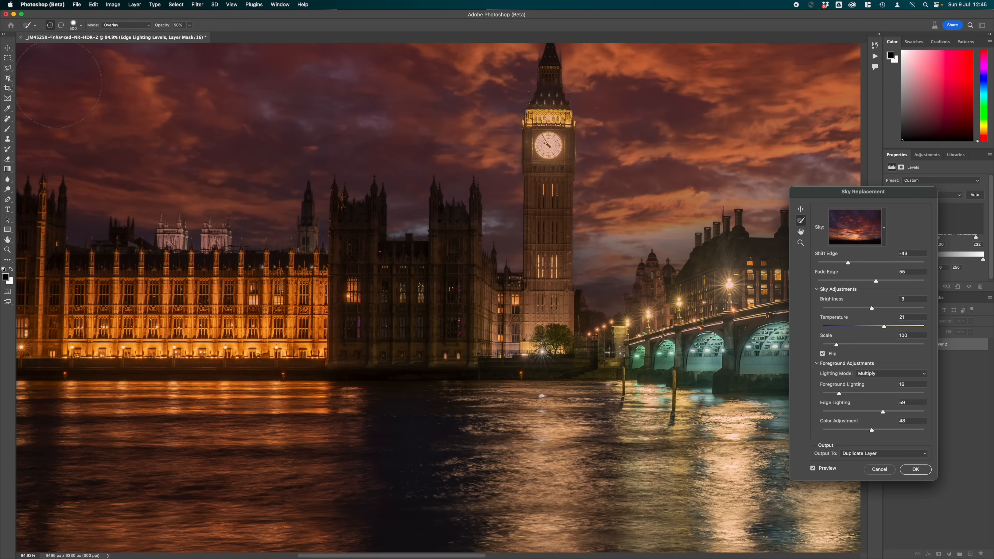
pyautogui.moveTo(481, 65)
pyautogui.mouseDown()
pyautogui.moveTo(493, 55)
pyautogui.moveTo(610, 58)
pyautogui.moveTo(704, 84)
pyautogui.moveTo(854, 76)
pyautogui.mouseUp()
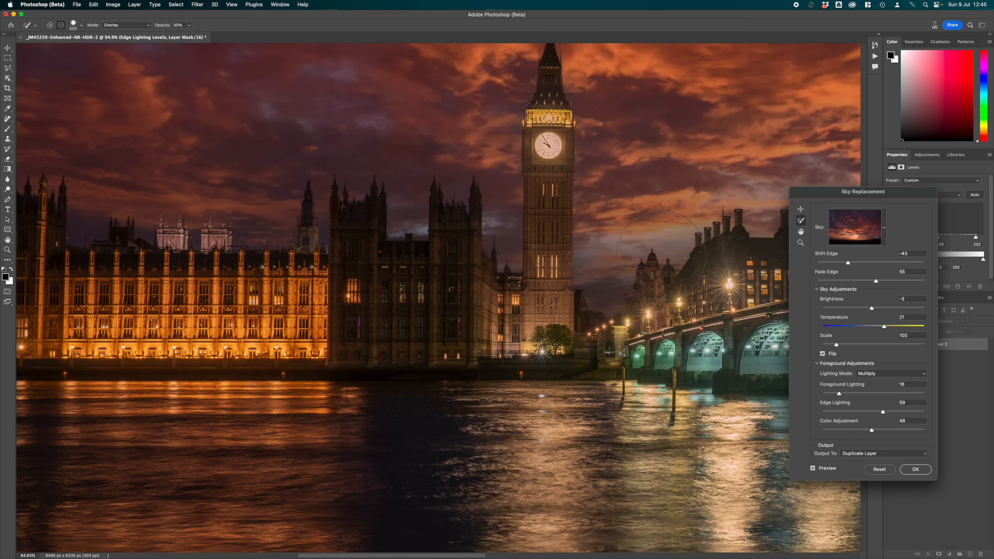
# Brush over the sky above the bridge with the Sky Brush at size 600, and check the blend along the Parliament skyline.
pyautogui.scroll(-4, 662, 256)
pyautogui.scroll(1, 690, 234)
pyautogui.moveTo(690, 235); pyautogui.dragTo(391, 255)
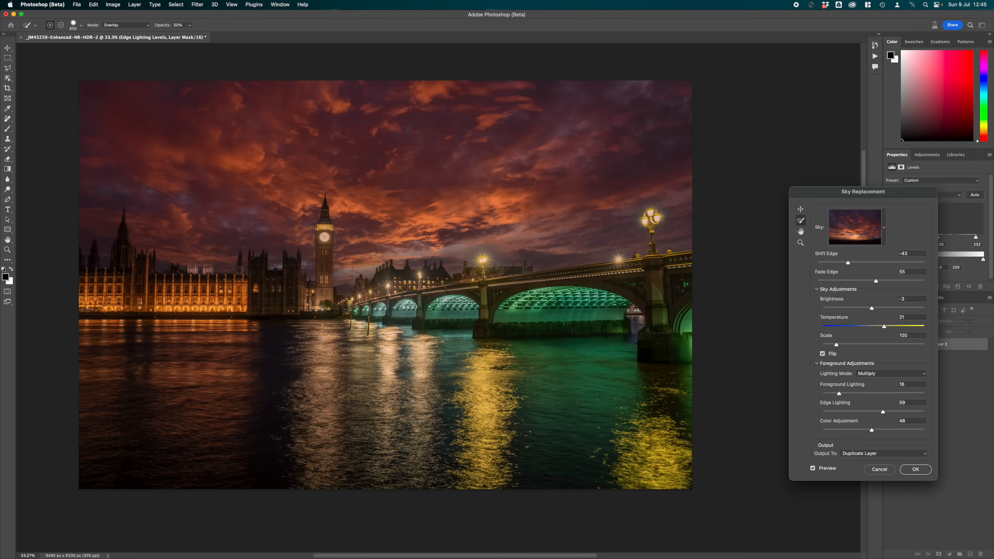
pyautogui.click(453, 264)
pyautogui.moveTo(470, 253); pyautogui.dragTo(479, 247)
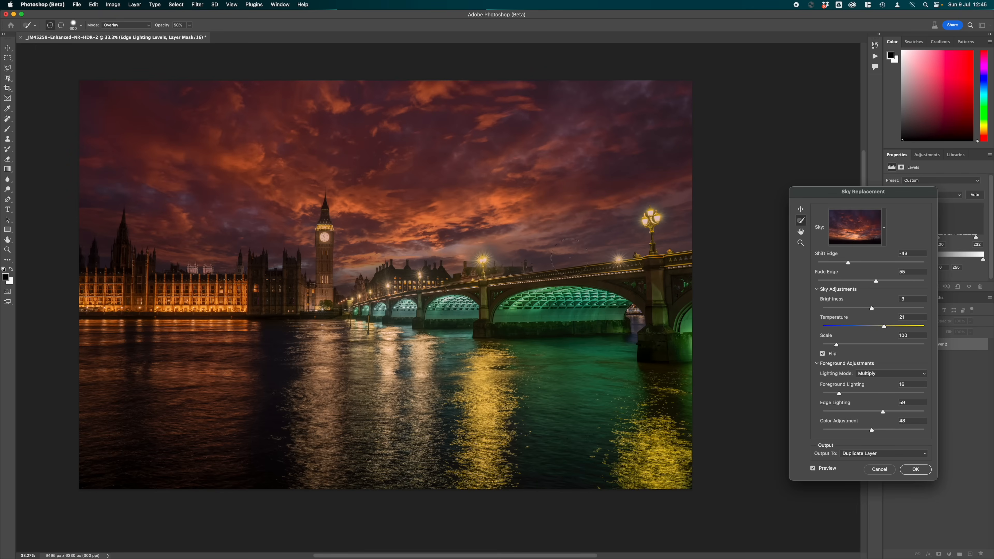
pyautogui.scroll(3, 521, 254)
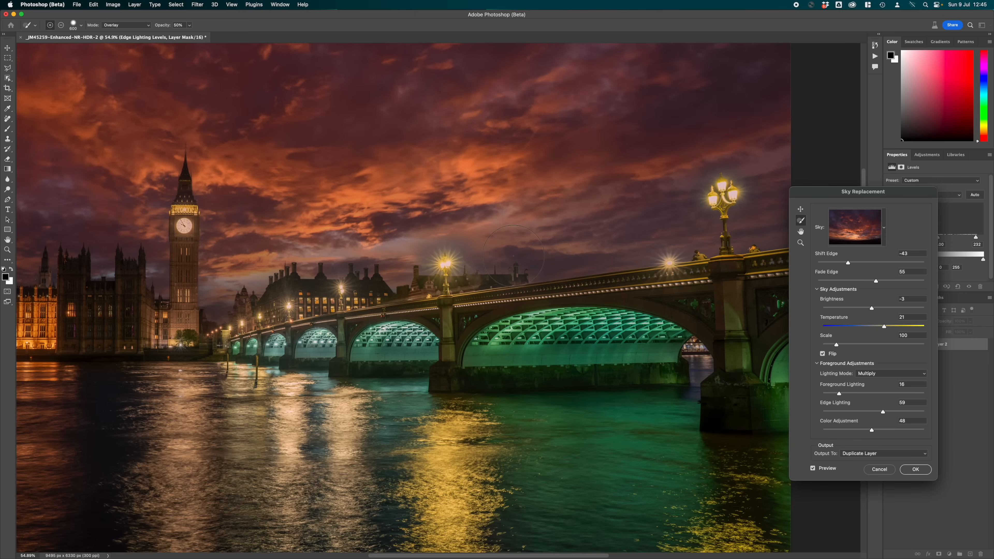
pyautogui.scroll(2, 515, 255)
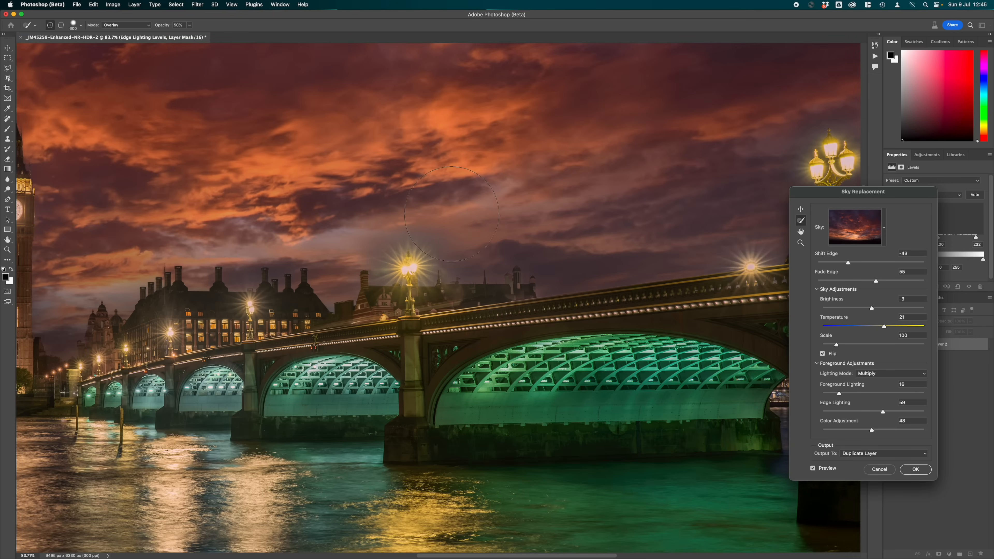
pyautogui.moveTo(384, 200); pyautogui.dragTo(618, 142)
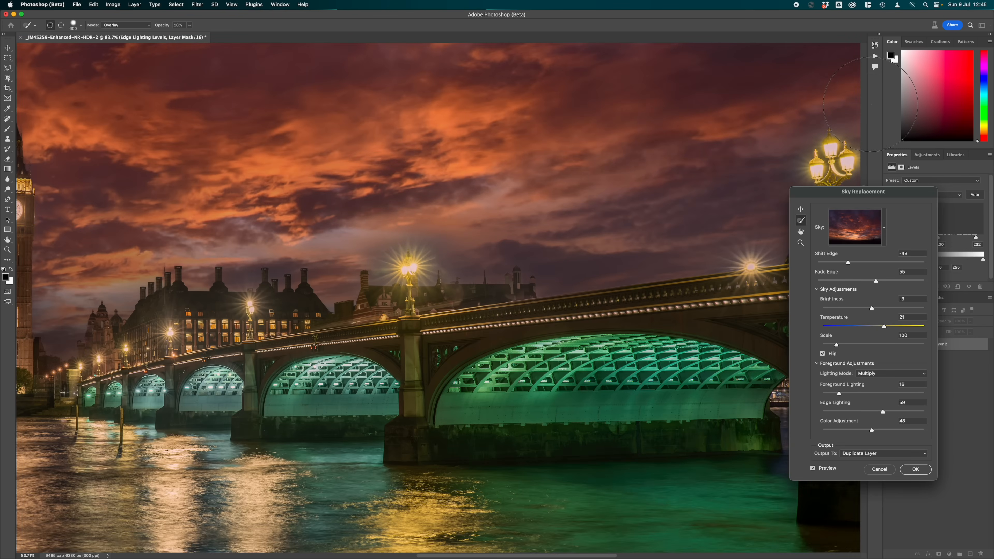
pyautogui.moveTo(627, 212)
pyautogui.mouseDown()
pyautogui.moveTo(515, 224)
pyautogui.moveTo(539, 238)
pyautogui.moveTo(554, 268)
pyautogui.moveTo(526, 255)
pyautogui.moveTo(439, 254)
pyautogui.moveTo(414, 237)
pyautogui.moveTo(344, 245)
pyautogui.moveTo(157, 234)
pyautogui.moveTo(234, 220)
pyautogui.moveTo(205, 254)
pyautogui.moveTo(254, 194)
pyautogui.moveTo(566, 108)
pyautogui.moveTo(543, 204)
pyautogui.moveTo(546, 301)
pyautogui.moveTo(378, 373)
pyautogui.mouseUp()
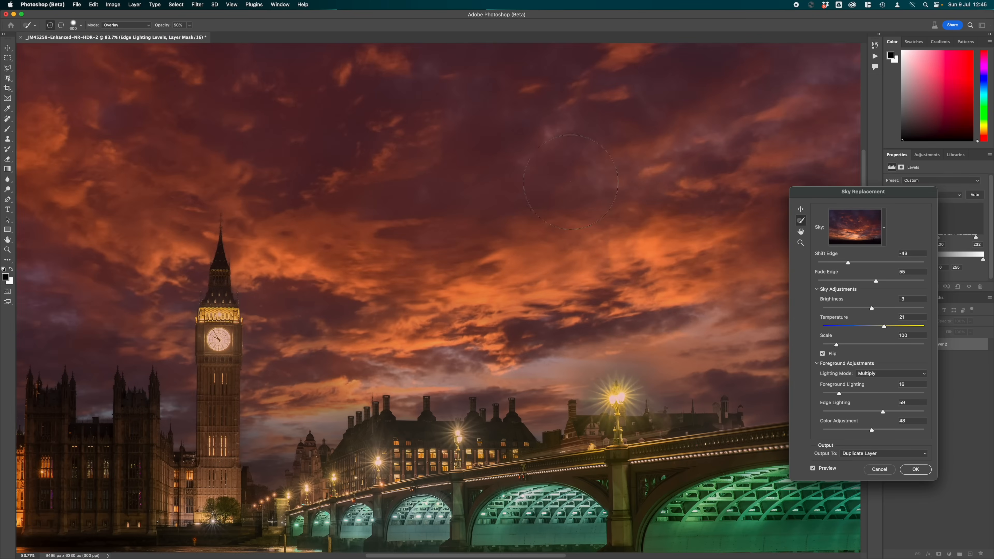
pyautogui.moveTo(332, 314); pyautogui.dragTo(577, 133)
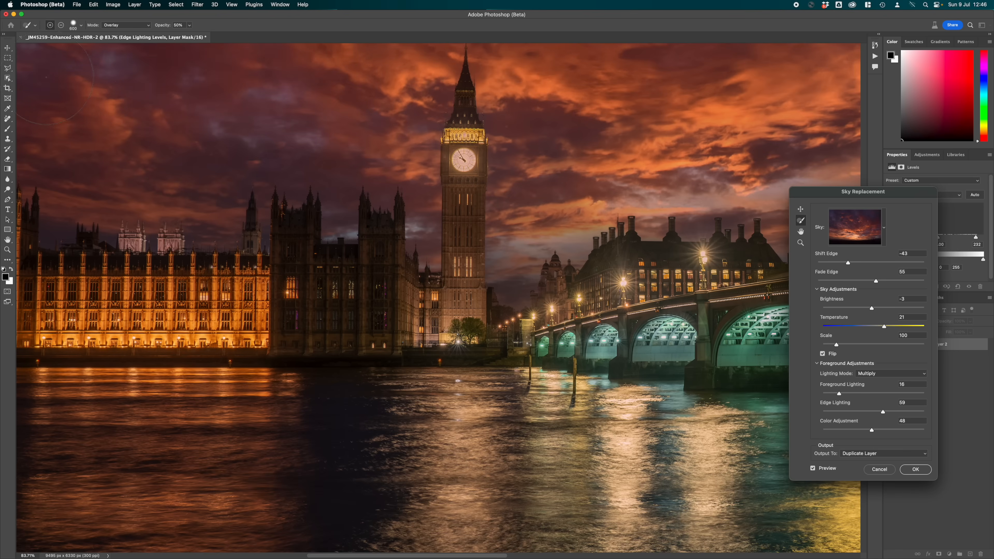
pyautogui.moveTo(231, 130); pyautogui.dragTo(670, 218)
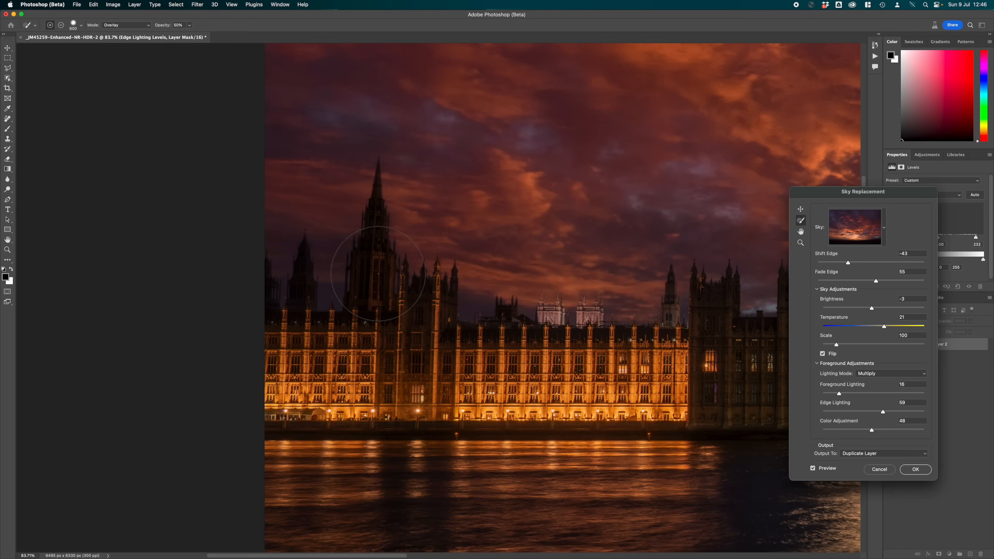
pyautogui.press('alt')
pyautogui.moveTo(676, 202); pyautogui.dragTo(269, 269)
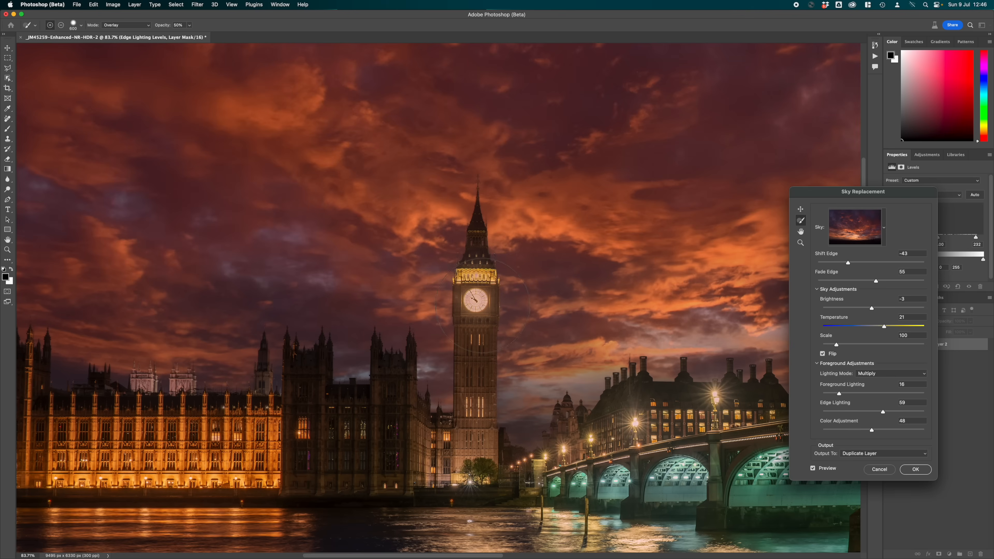
# Reduce the Sky Brush to size 60 and subtract the replacement sky from the triple lamp on the bridge.
pyautogui.press('[')
pyautogui.press('[')
pyautogui.press('[')
pyautogui.press('[')
pyautogui.press('alt')
pyautogui.moveTo(477, 300); pyautogui.dragTo(170, 212)
pyautogui.moveTo(579, 234); pyautogui.dragTo(286, 331)
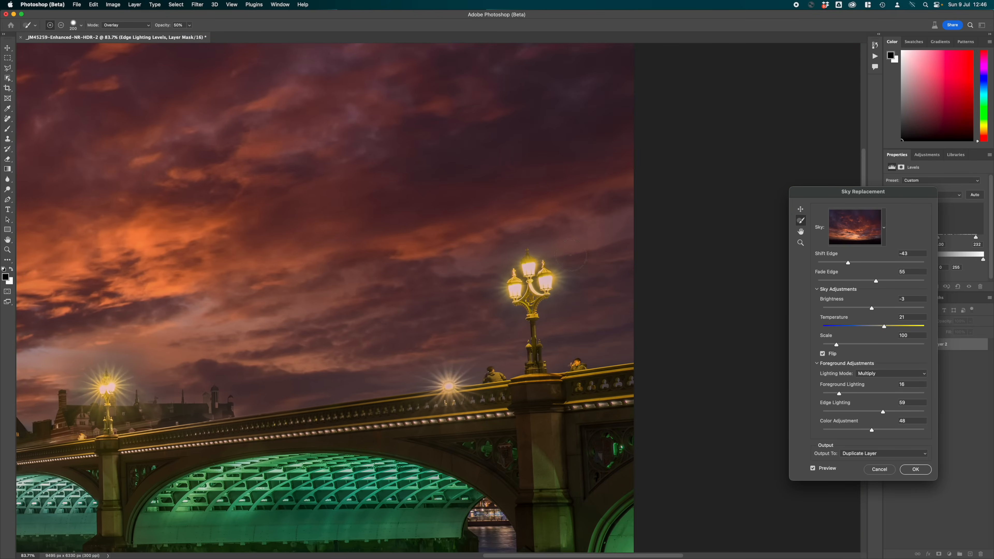
pyautogui.press('[')
pyautogui.press('[')
pyautogui.press('[')
pyautogui.press('[')
pyautogui.press('[')
pyautogui.press('alt')
pyautogui.keyDown('alt'); pyautogui.click(529, 268); pyautogui.keyUp('alt')
# Brush the replacement sky's tint off the two starburst lamps along the bridge parapet with the small Sky Brush.
pyautogui.keyDown('alt'); pyautogui.click(450, 391); pyautogui.keyUp('alt')
pyautogui.keyDown('alt'); pyautogui.click(450, 387); pyautogui.keyUp('alt')
pyautogui.click(450, 386)
pyautogui.click(107, 390)
pyautogui.keyDown('alt'); pyautogui.click(106, 390); pyautogui.keyUp('alt')
pyautogui.keyDown('alt'); pyautogui.click(110, 389); pyautogui.keyUp('alt')
pyautogui.moveTo(146, 383); pyautogui.dragTo(487, 379)
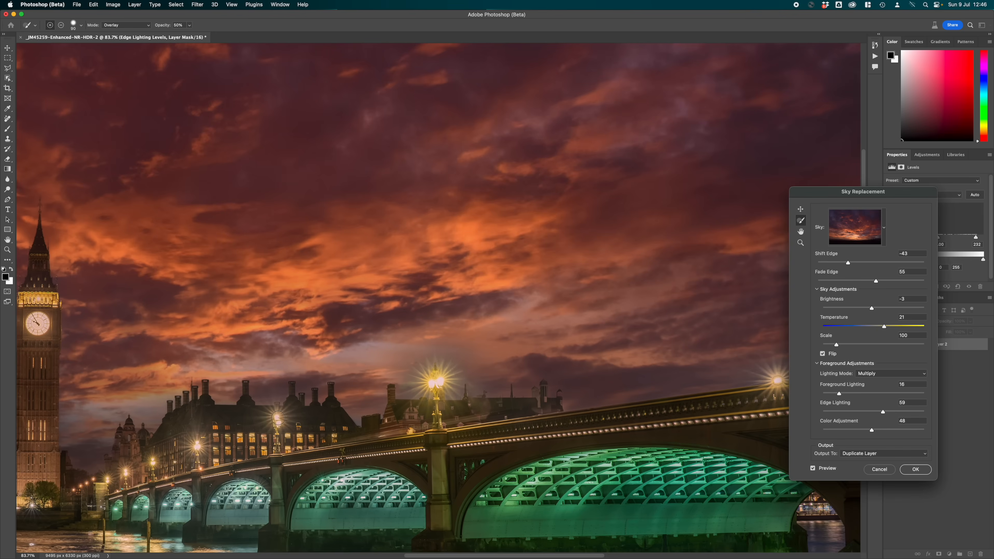
pyautogui.press('alt')
pyautogui.moveTo(411, 378)
pyautogui.mouseDown()
pyautogui.moveTo(432, 361)
pyautogui.moveTo(456, 373)
pyautogui.moveTo(451, 394)
pyautogui.mouseUp()
# Enlarge the Sky Brush to size 500 and blend the sky around the starburst lamp on the bridge pier.
pyautogui.press(']')
pyautogui.press(']')
pyautogui.press(']')
pyautogui.press(']')
pyautogui.press(']')
pyautogui.press(']')
pyautogui.press(']')
pyautogui.moveTo(404, 361); pyautogui.dragTo(464, 364)
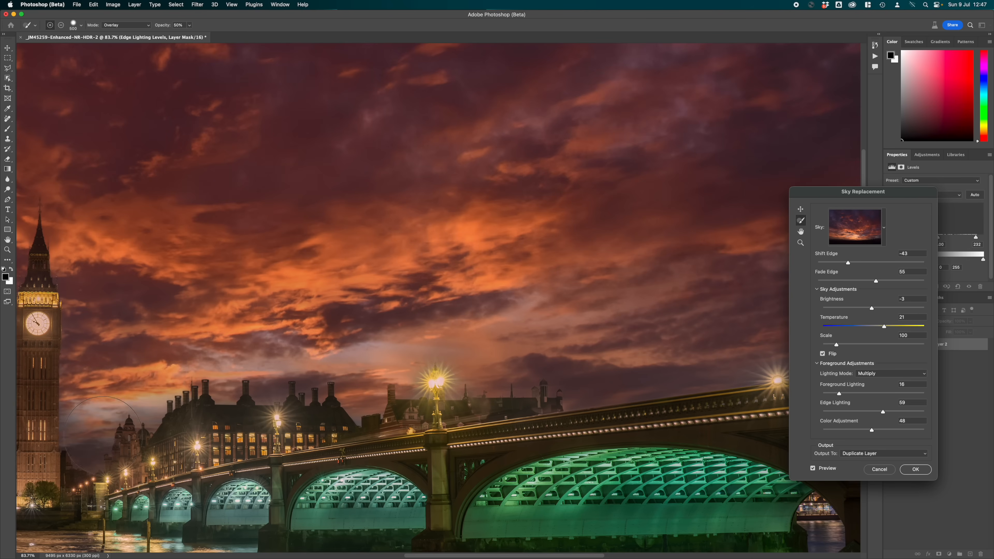
# Blend the sky between the clock tower and the buildings behind the bridge with the Sky Brush.
pyautogui.click(98, 440)
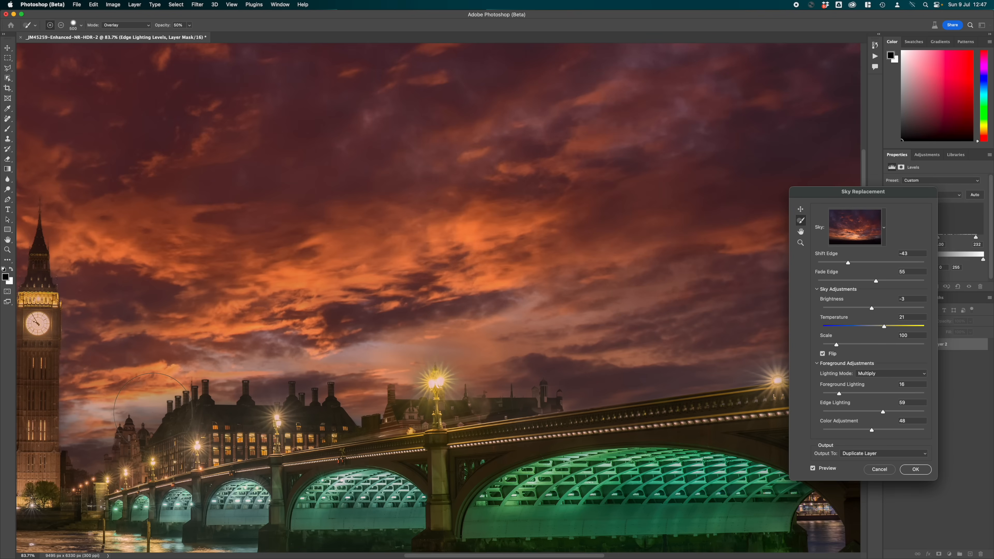
pyautogui.click(148, 410)
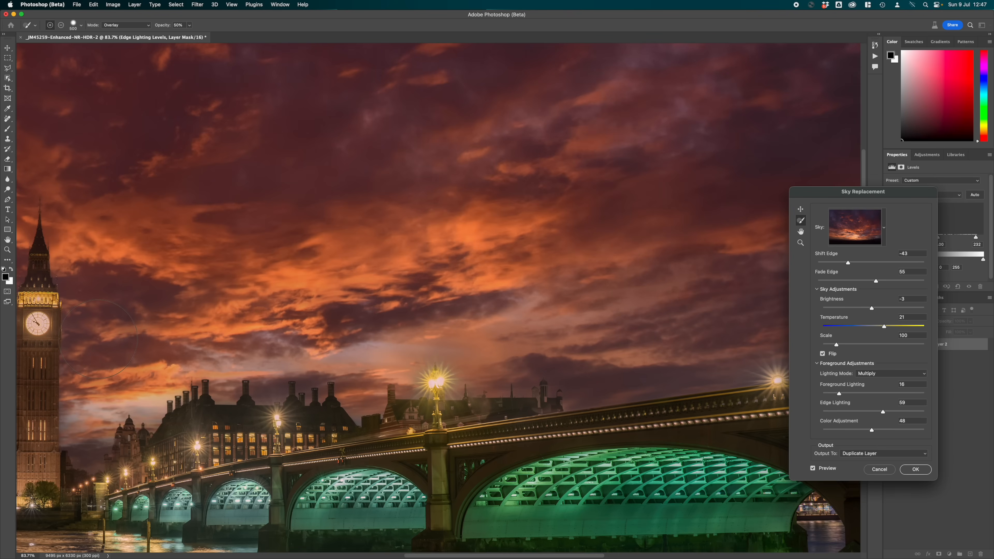
pyautogui.click(124, 329)
pyautogui.click(77, 251)
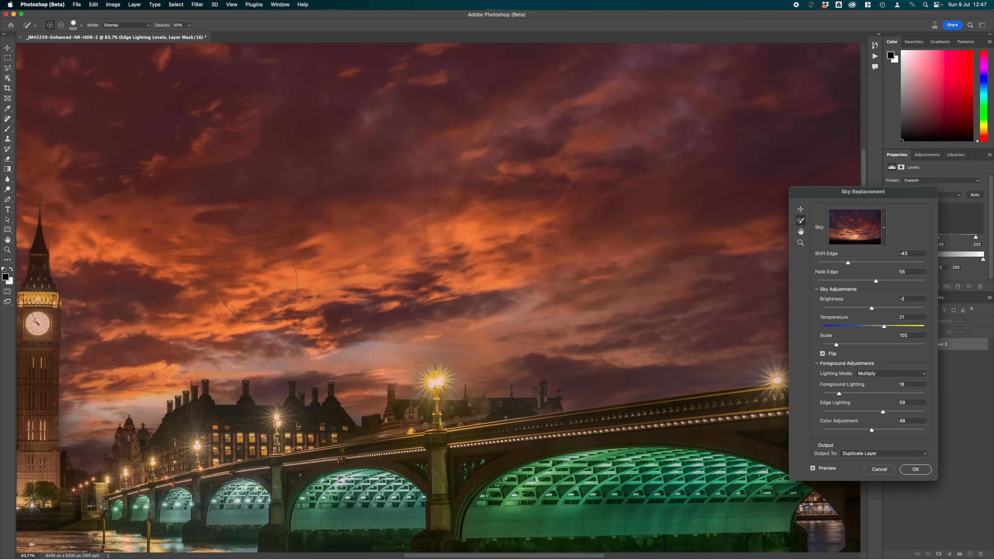
# Apply the sky replacement as a duplicate layer and hide that layer to compare with the original sky.
pyautogui.moveTo(265, 275); pyautogui.dragTo(651, 255)
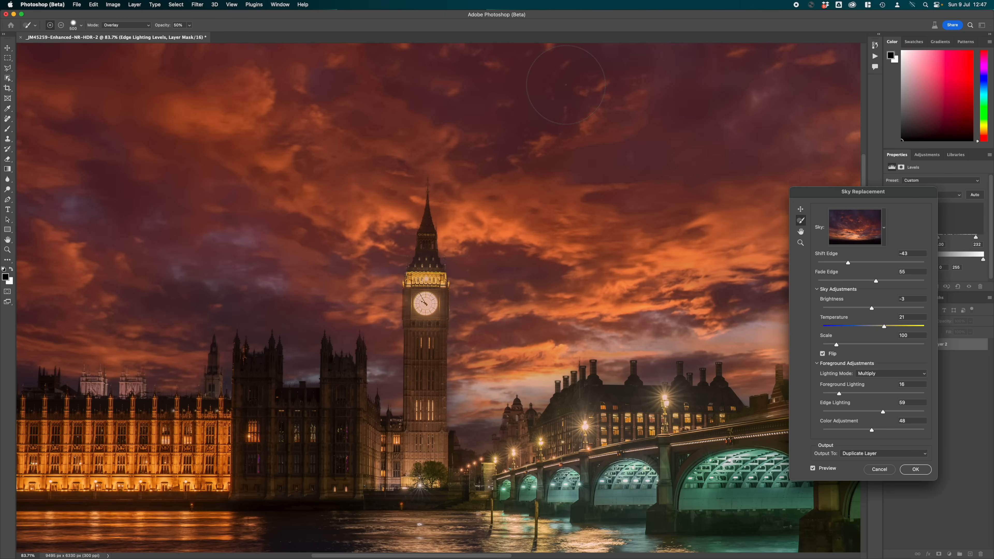
pyautogui.scroll(-5, 627, 101)
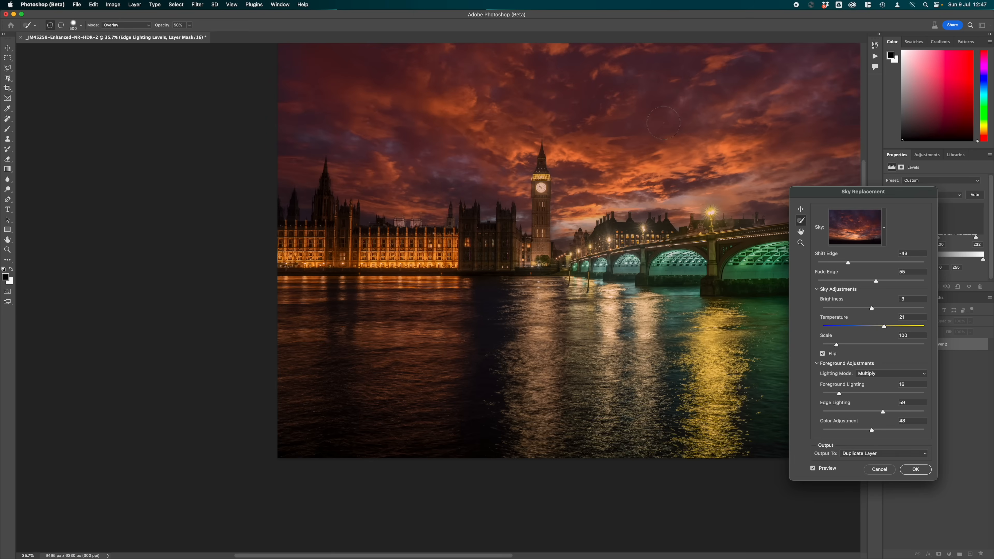
pyautogui.moveTo(661, 140); pyautogui.dragTo(489, 166)
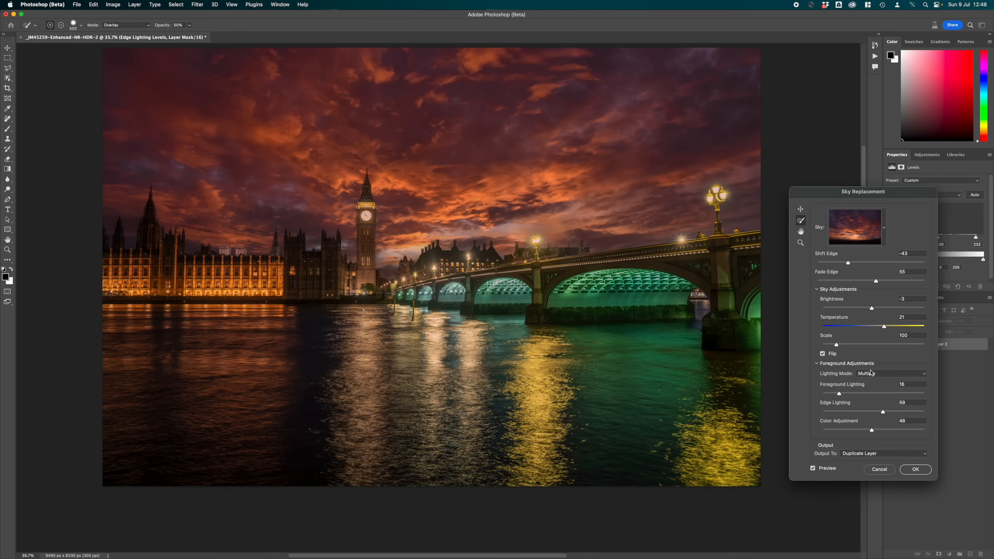
pyautogui.click(910, 473)
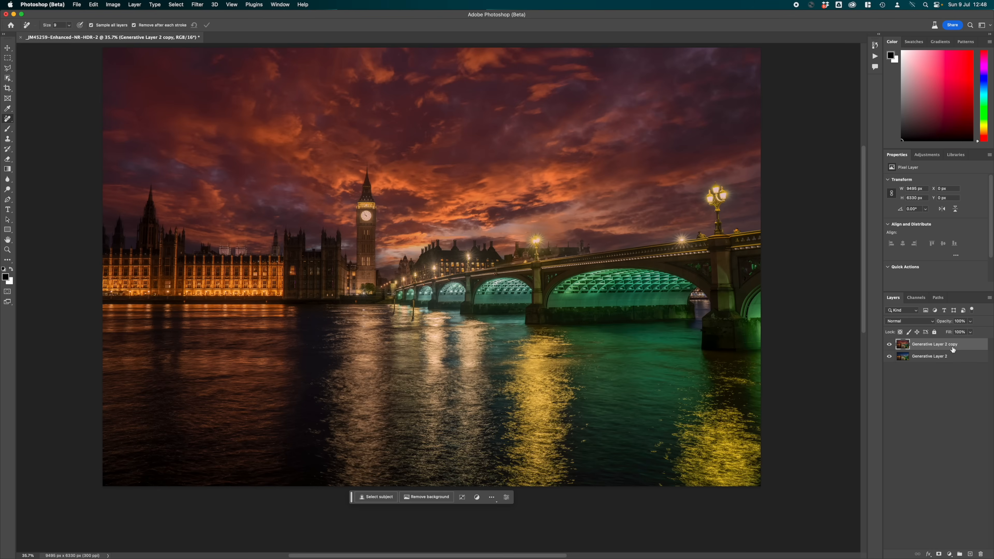
pyautogui.click(891, 344)
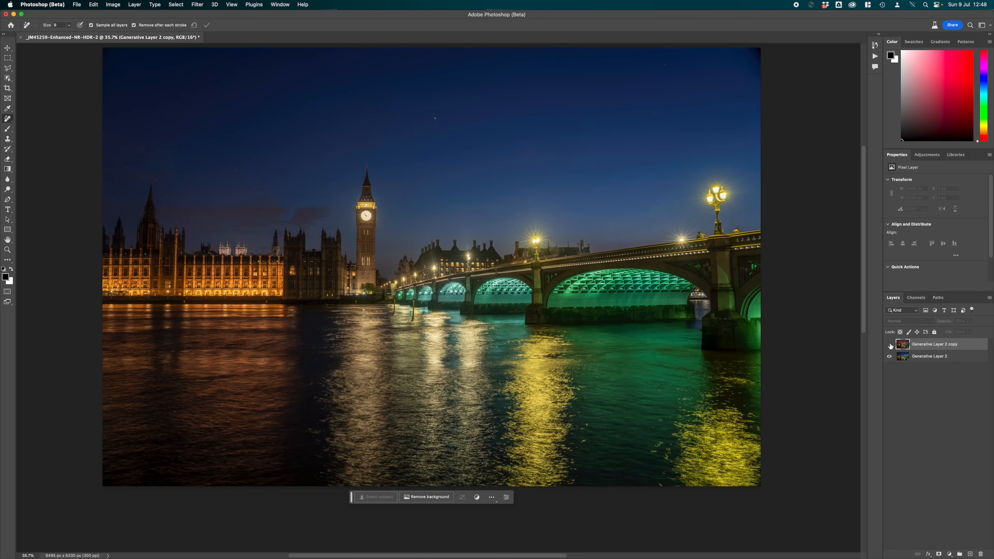
# Show the replacement-sky layer again and delete the original Generative Layer 2 beneath it.
pyautogui.click(890, 345)
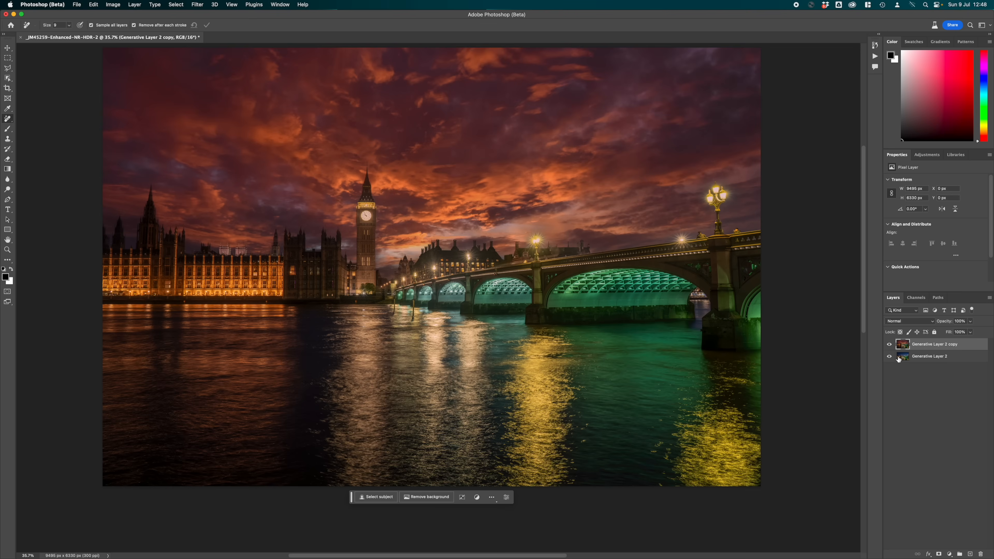
pyautogui.click(890, 356)
pyautogui.click(927, 358)
pyautogui.rightClick(927, 358)
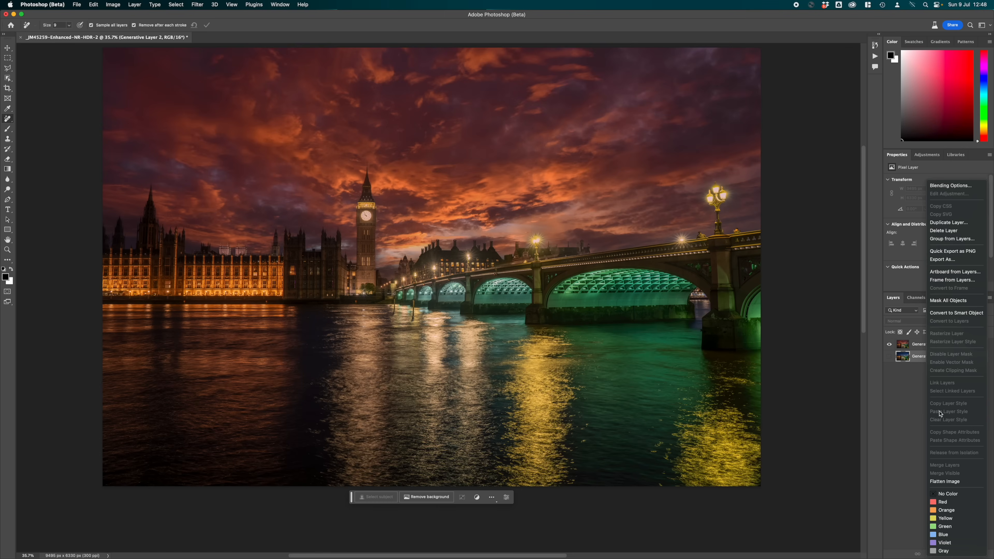
pyautogui.click(943, 231)
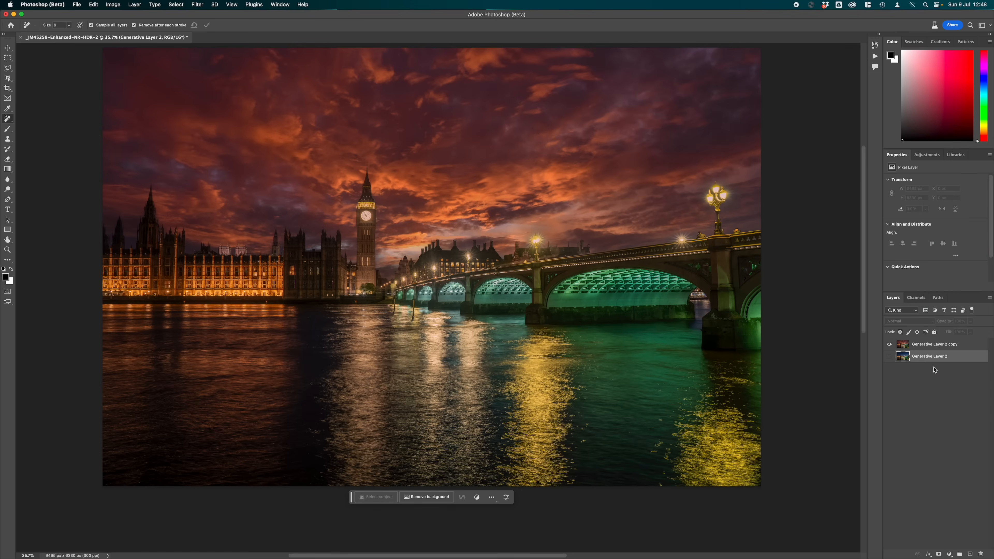
pyautogui.click(475, 214)
pyautogui.click(497, 186)
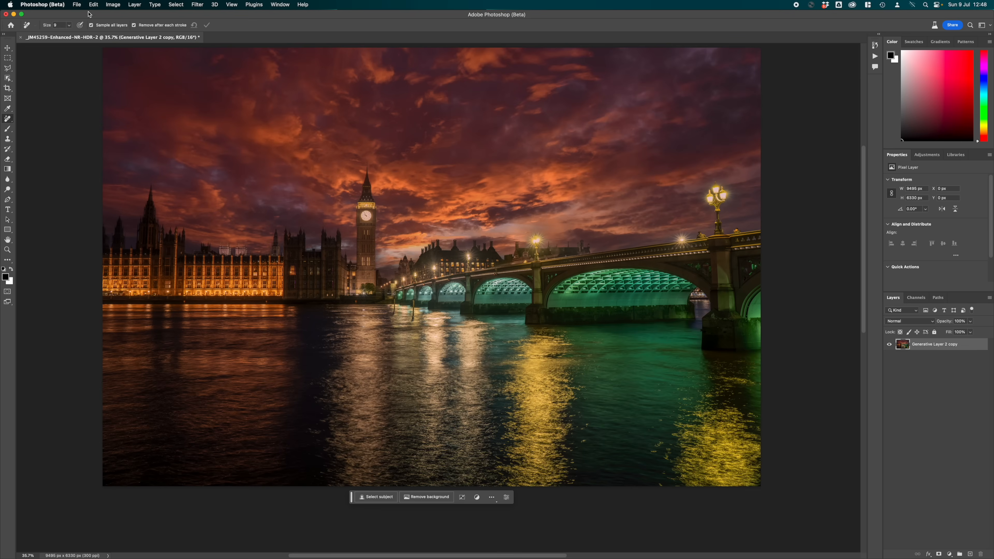
# Close the document with its changes saved, and inspect the clock tower of the edited TIFF up close in Lightroom Classic.
pyautogui.click(77, 5)
pyautogui.click(93, 57)
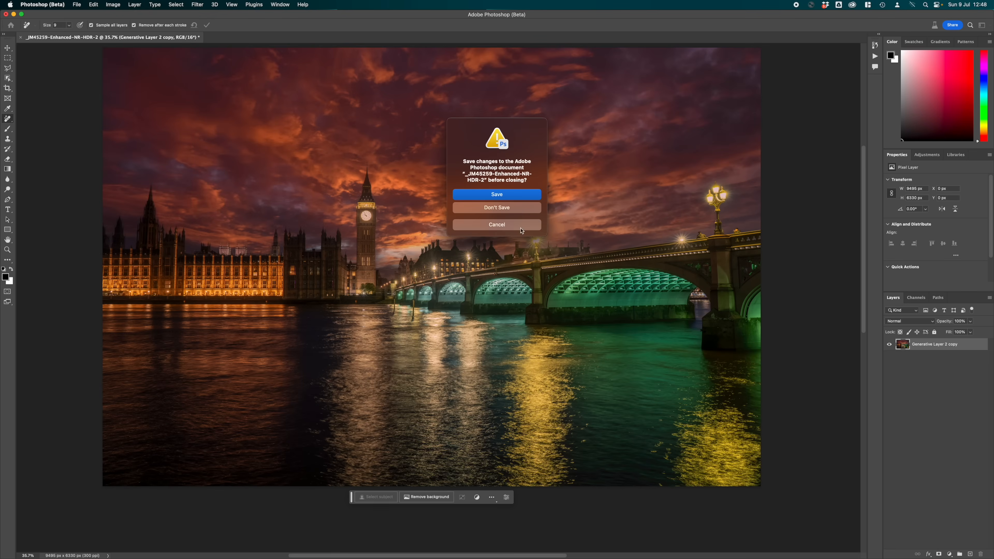
pyautogui.click(506, 198)
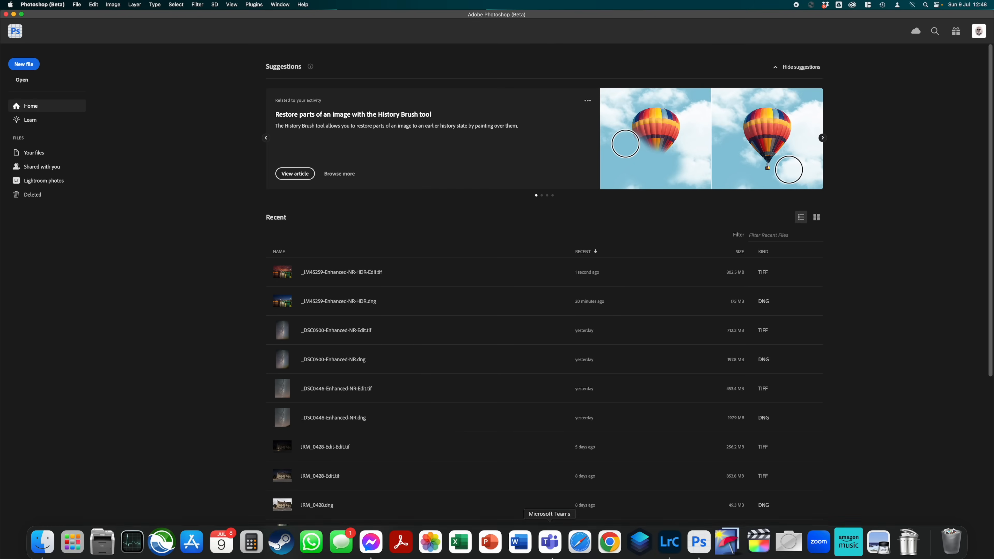
pyautogui.click(669, 542)
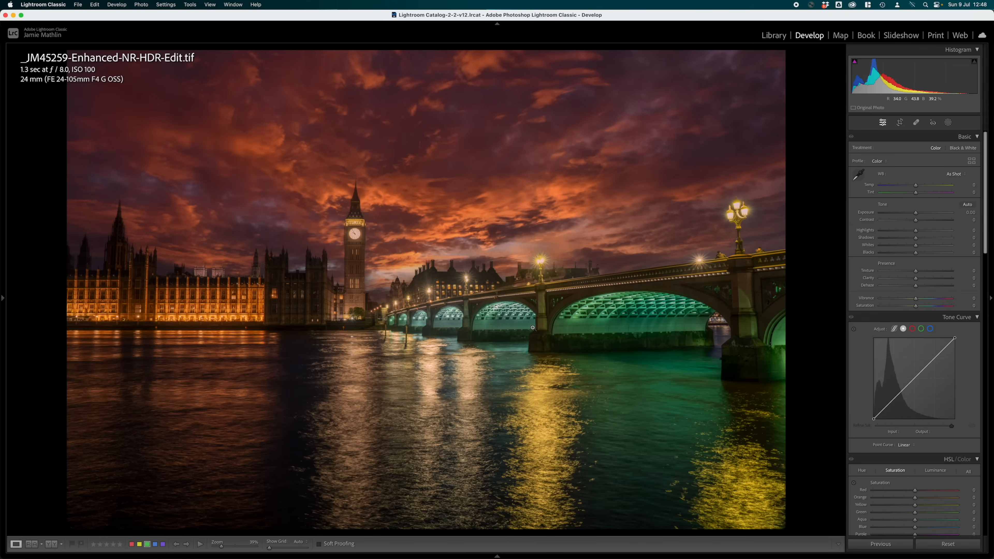
pyautogui.click(472, 322)
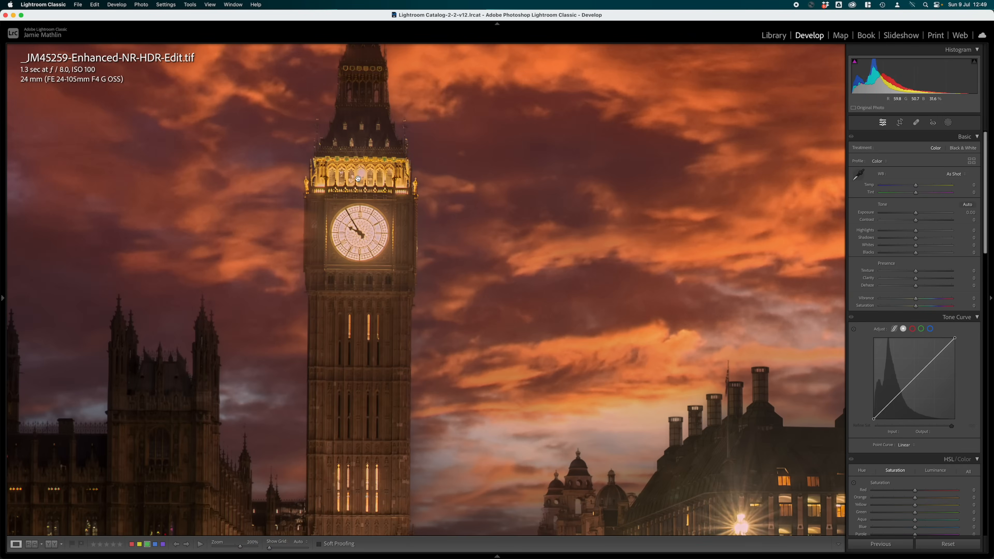
pyautogui.click(348, 236)
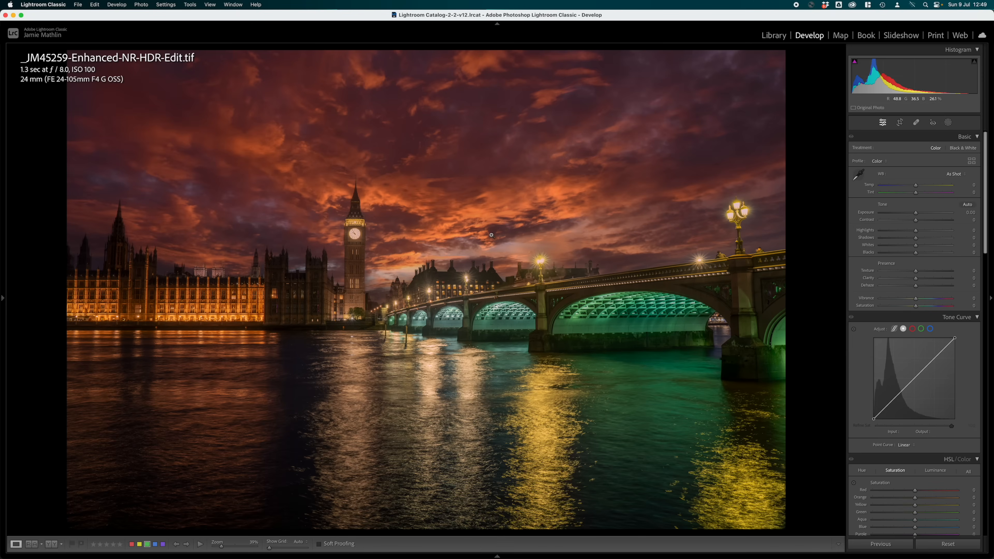
# Create a Select Sky mask and intersect it with a linear gradient running diagonally from the sky's upper right down to the bridge.
pyautogui.click(948, 122)
pyautogui.click(912, 158)
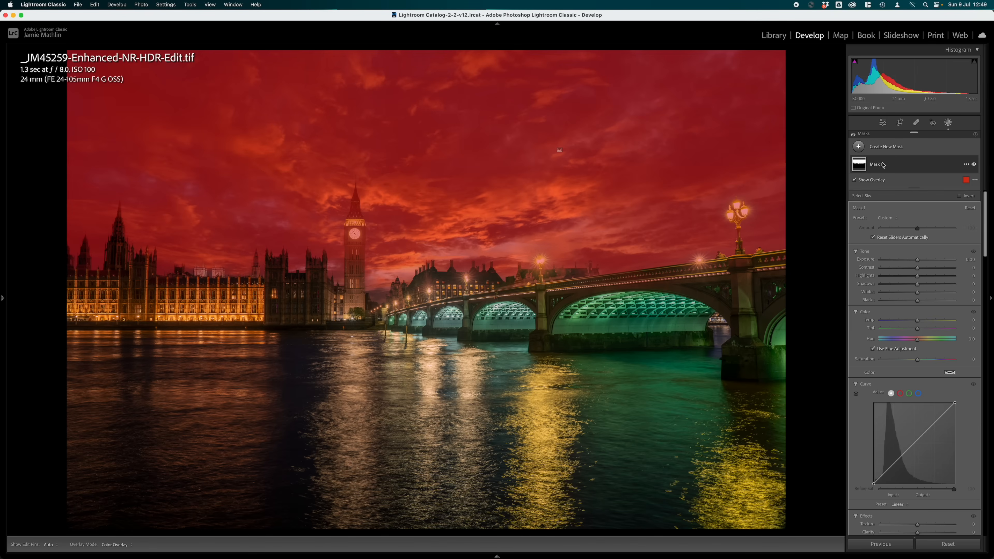
pyautogui.click(967, 164)
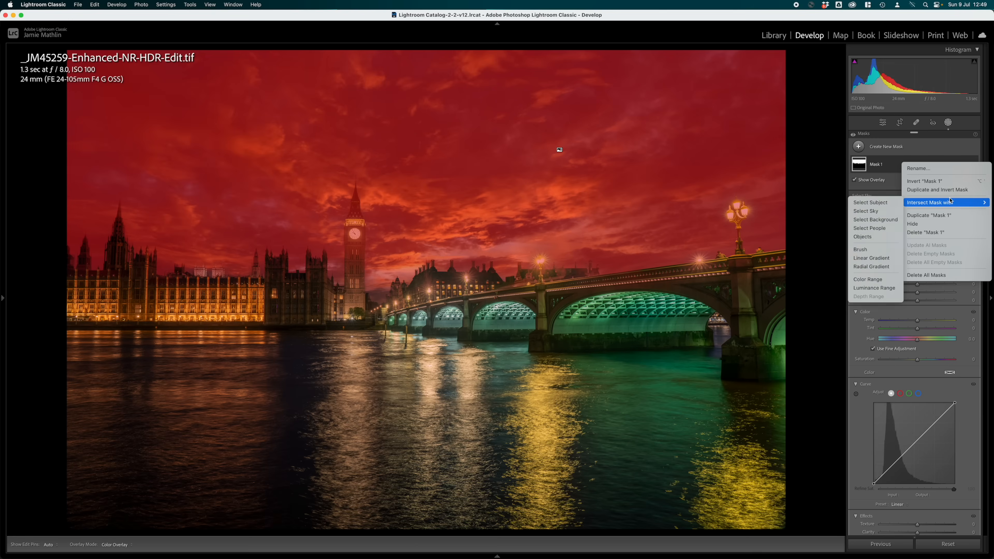
pyautogui.click(954, 170)
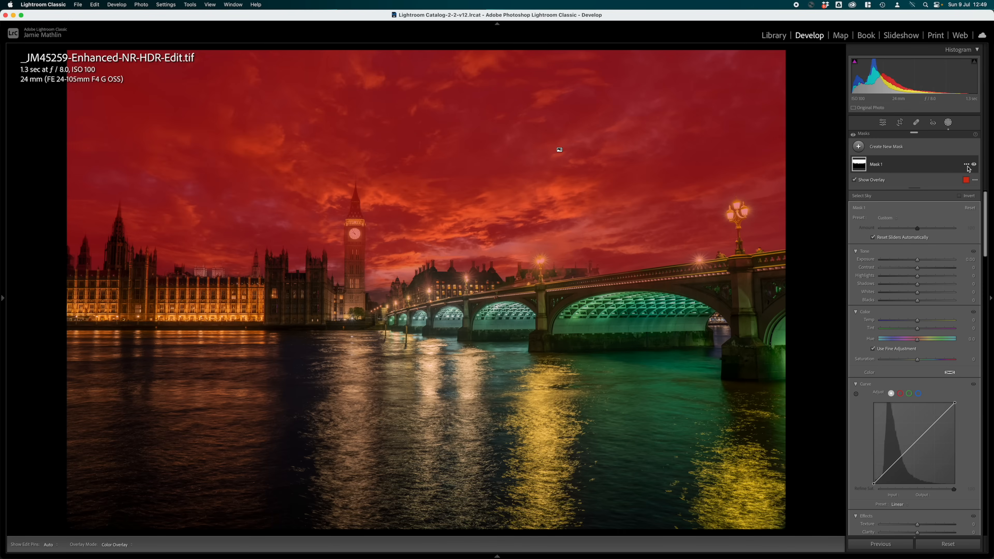
pyautogui.click(967, 164)
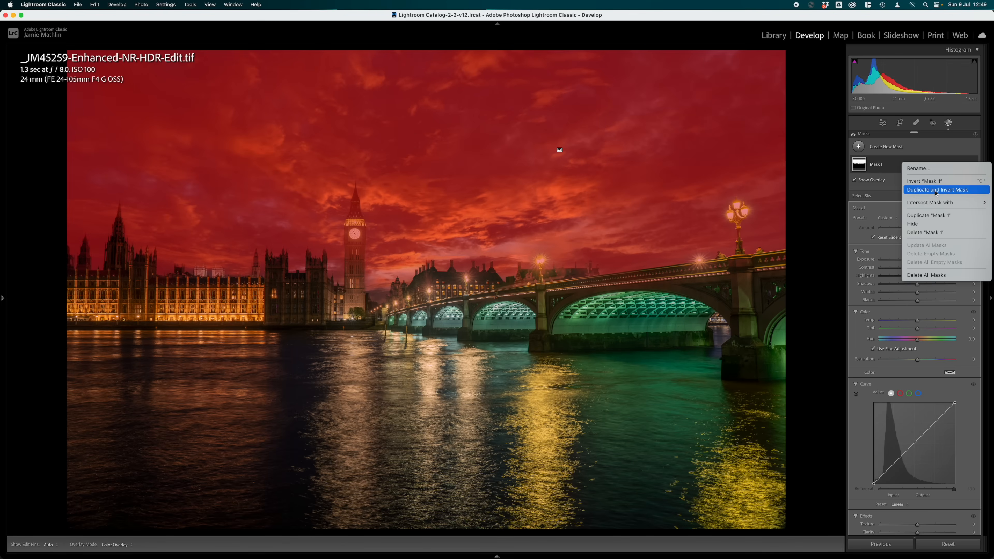
pyautogui.moveTo(934, 203)
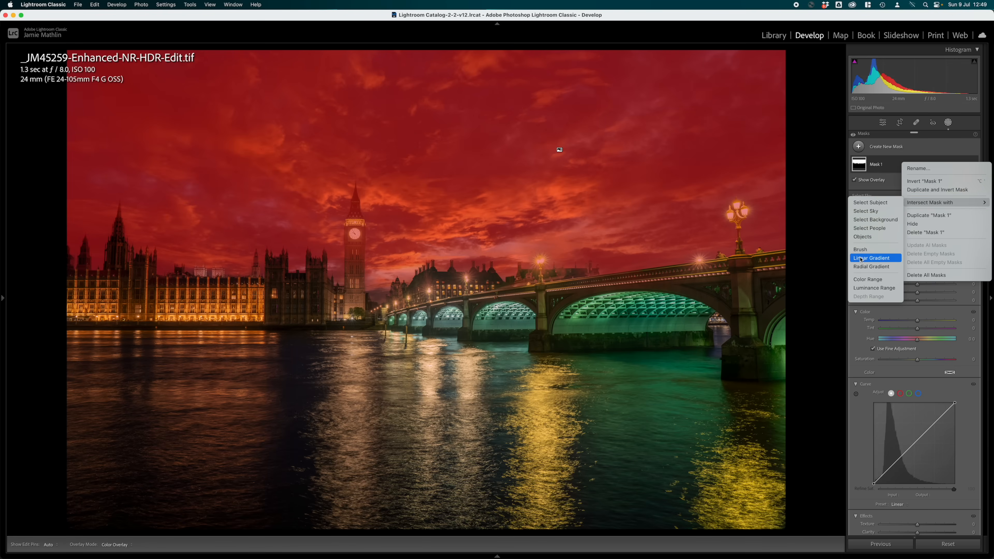
pyautogui.click(872, 258)
pyautogui.moveTo(599, 93); pyautogui.dragTo(498, 342)
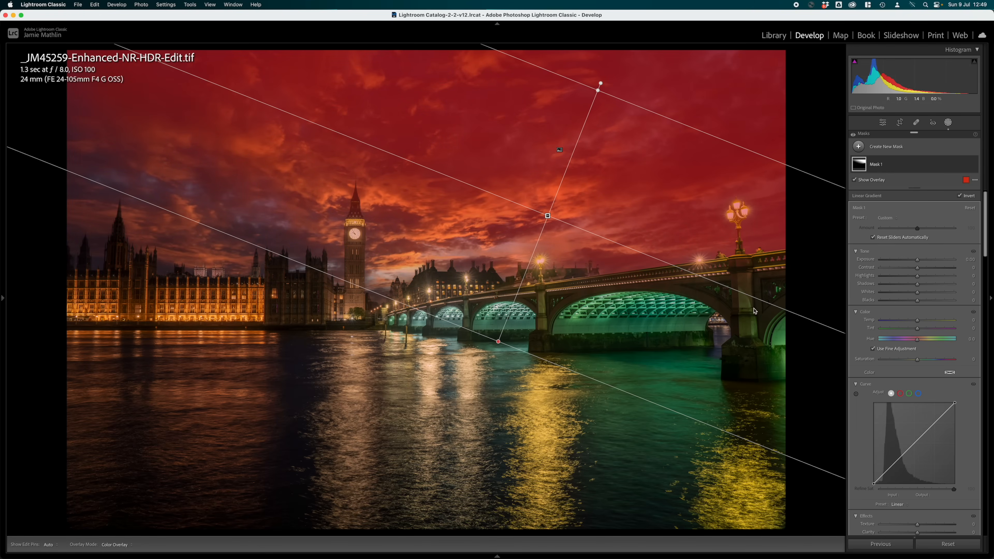
# Darken and cool the right-hand sky mask with exposure -0.91, temperature -23 and tint -45.
pyautogui.click(911, 260)
pyautogui.moveTo(911, 262); pyautogui.dragTo(908, 260)
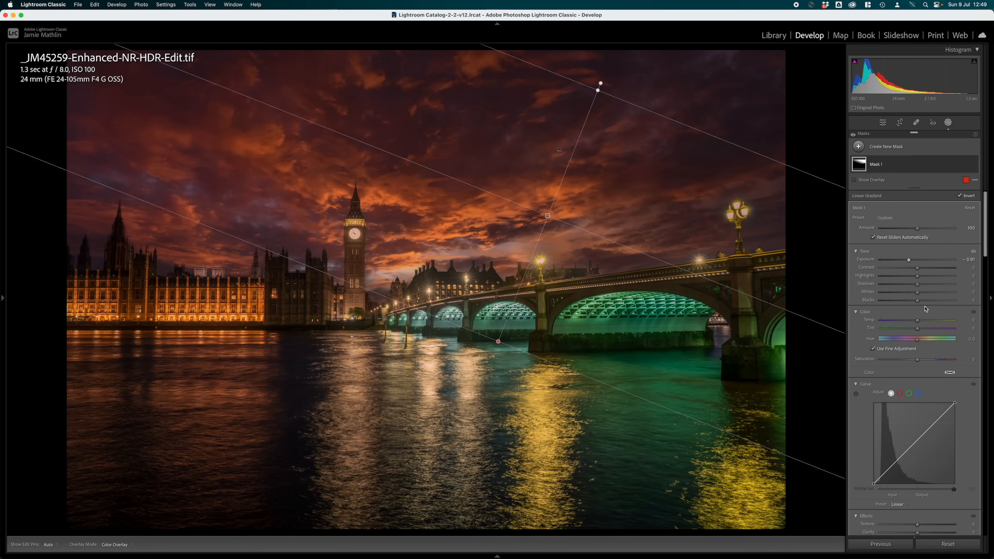
pyautogui.click(911, 320)
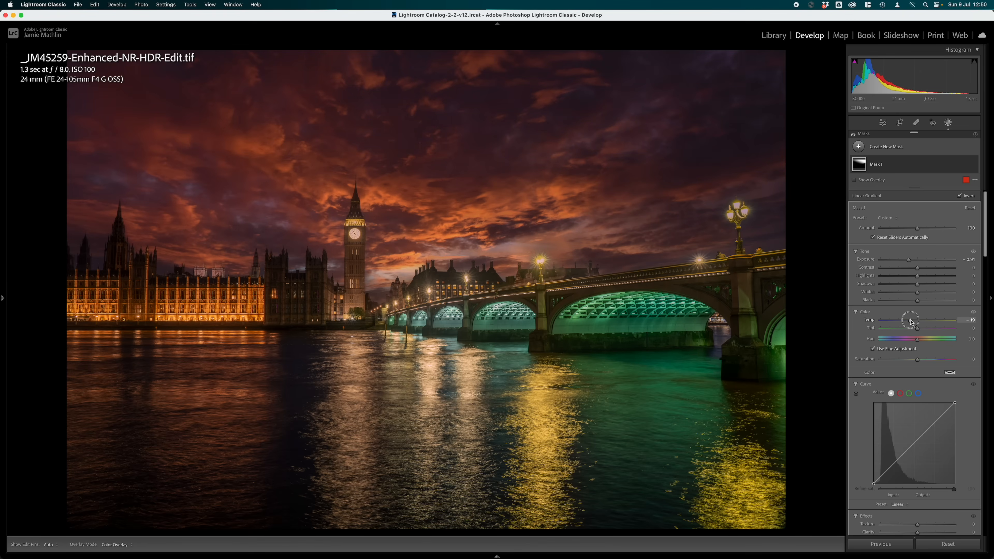
pyautogui.moveTo(910, 321)
pyautogui.mouseDown()
pyautogui.moveTo(901, 334)
pyautogui.moveTo(909, 323)
pyautogui.mouseUp()
# Create a second Select Sky mask, intersect it with a diagonal linear gradient from the sky's upper left, and hide the mask overlay.
pyautogui.click(885, 148)
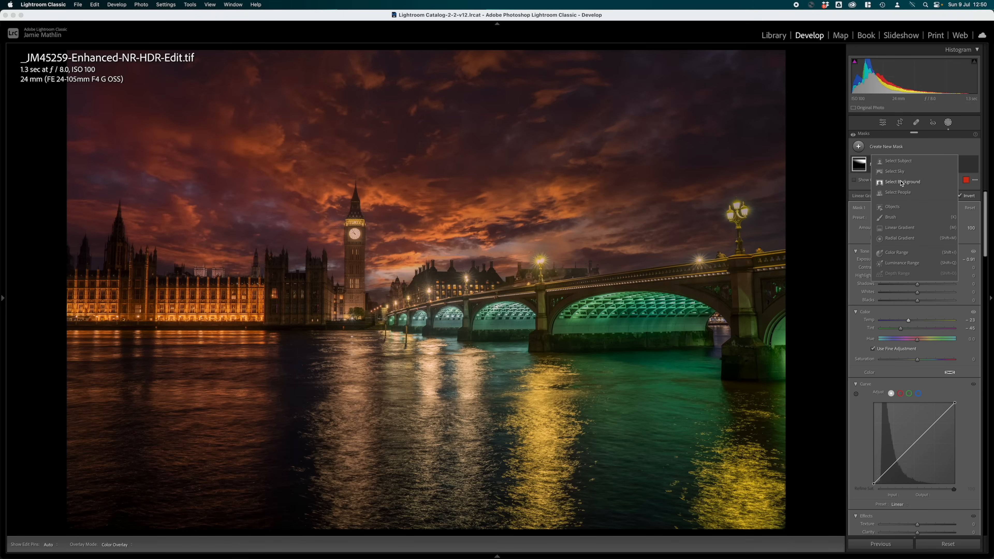
pyautogui.click(893, 172)
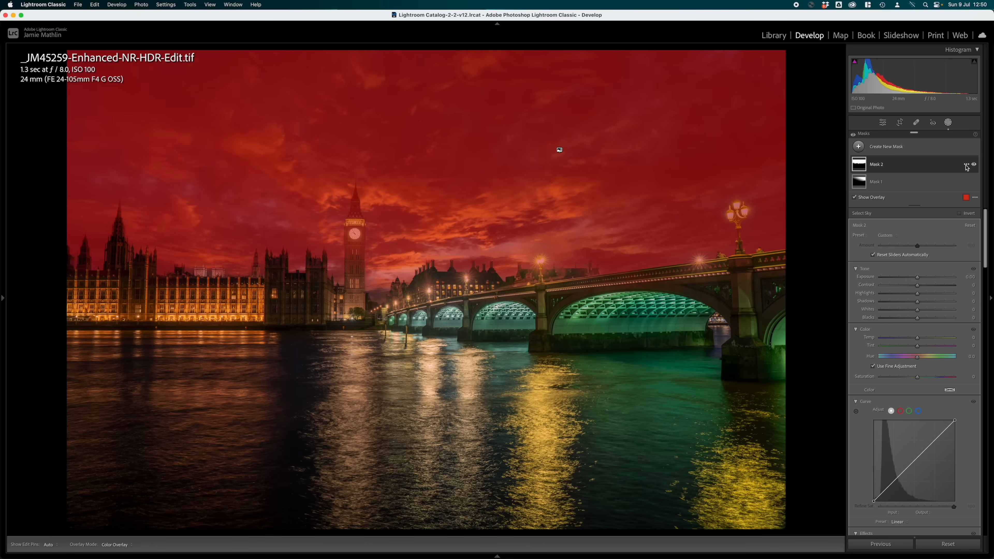
pyautogui.click(966, 165)
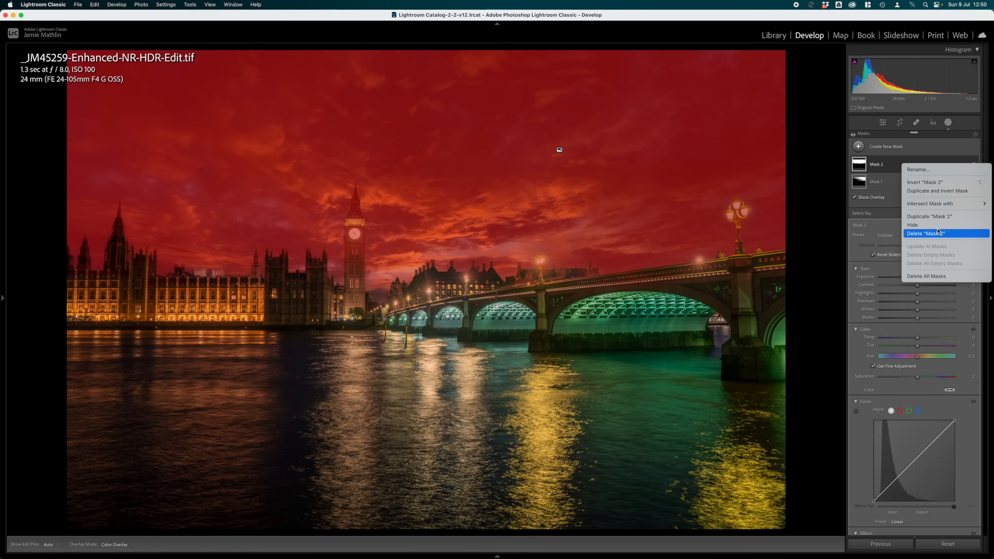
pyautogui.moveTo(936, 203)
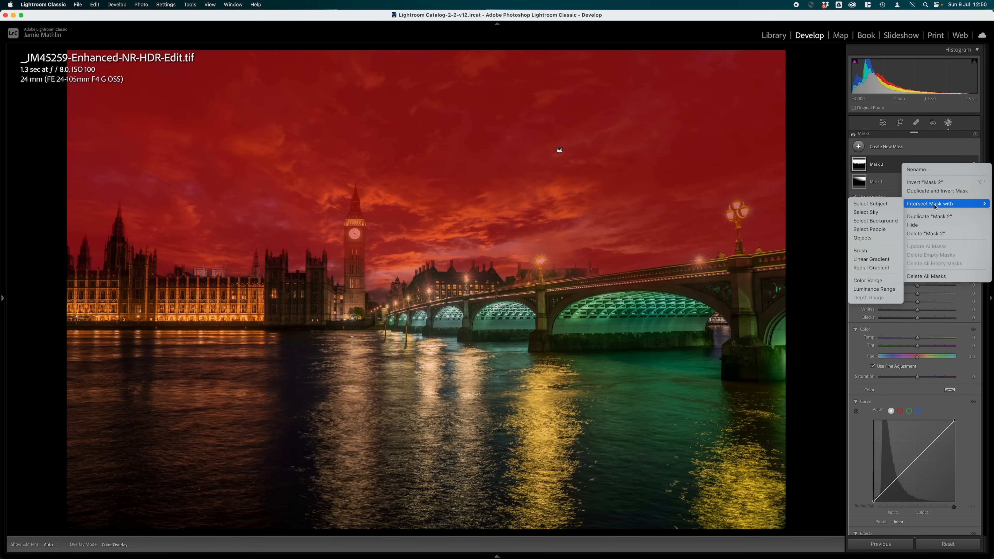
pyautogui.click(885, 259)
pyautogui.moveTo(100, 84); pyautogui.dragTo(317, 372)
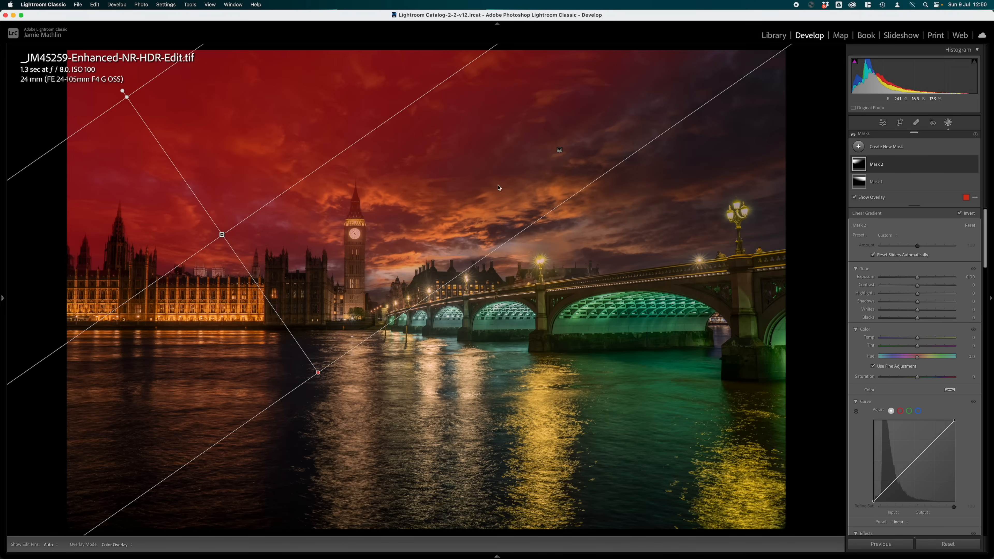
pyautogui.press('o')
# Warm and sharpen the left-hand sky mask with temperature 43, highlights about 20 and clarity 53.
pyautogui.moveTo(926, 339); pyautogui.dragTo(933, 340)
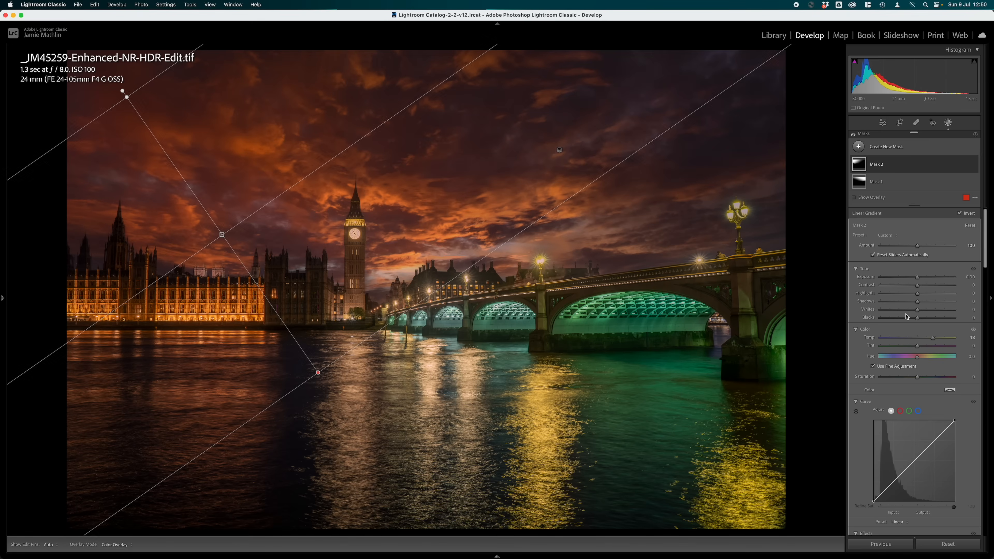
pyautogui.moveTo(918, 294)
pyautogui.mouseDown()
pyautogui.moveTo(940, 296)
pyautogui.moveTo(927, 297)
pyautogui.mouseUp()
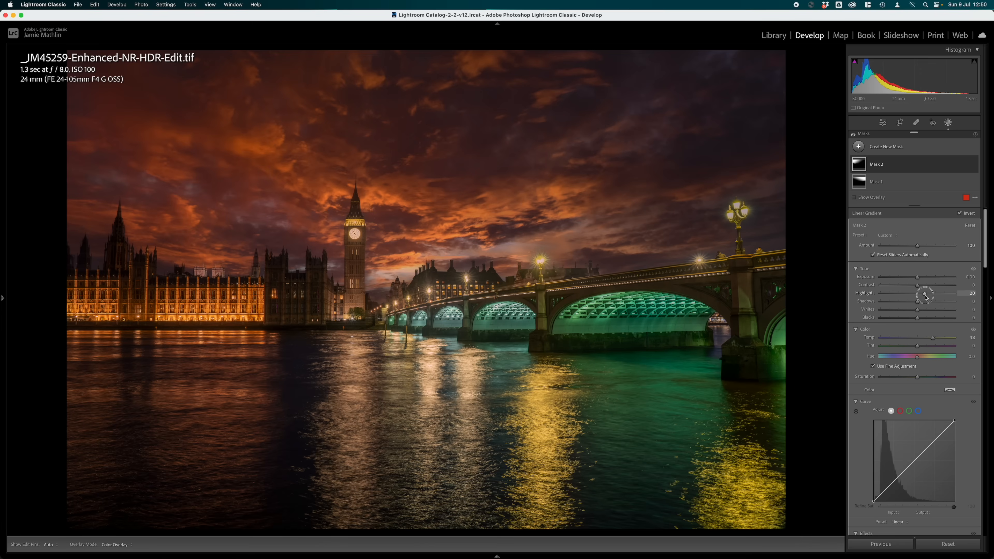
pyautogui.scroll(-10, 919, 320)
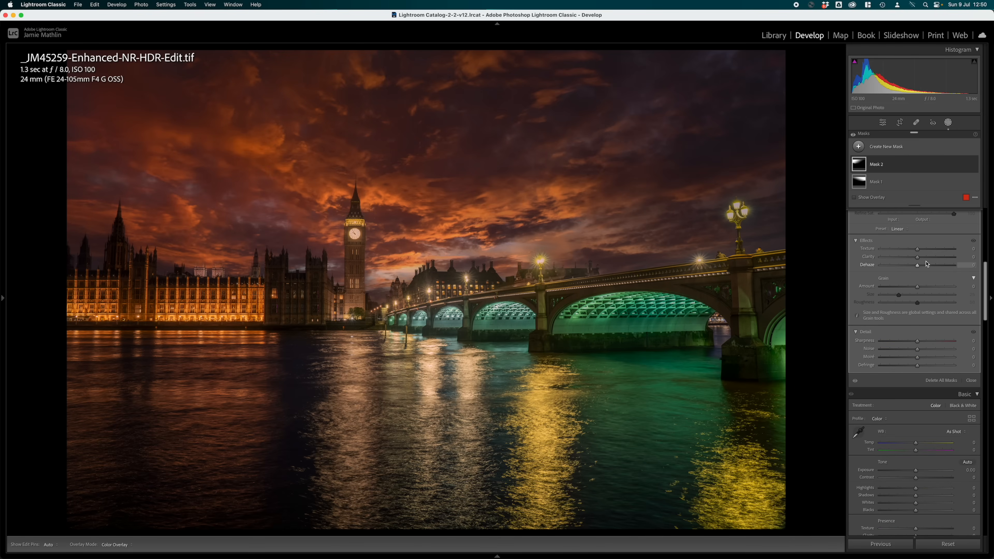
pyautogui.moveTo(927, 258); pyautogui.dragTo(939, 258)
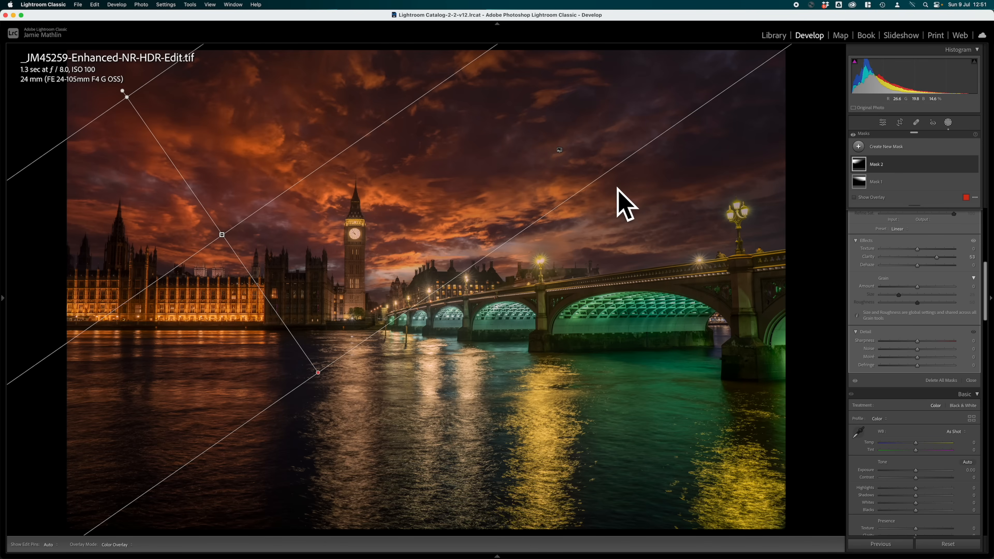
# Select Mask 1 over the right-hand sky and set its clarity to 45.
pyautogui.moveTo(560, 152)
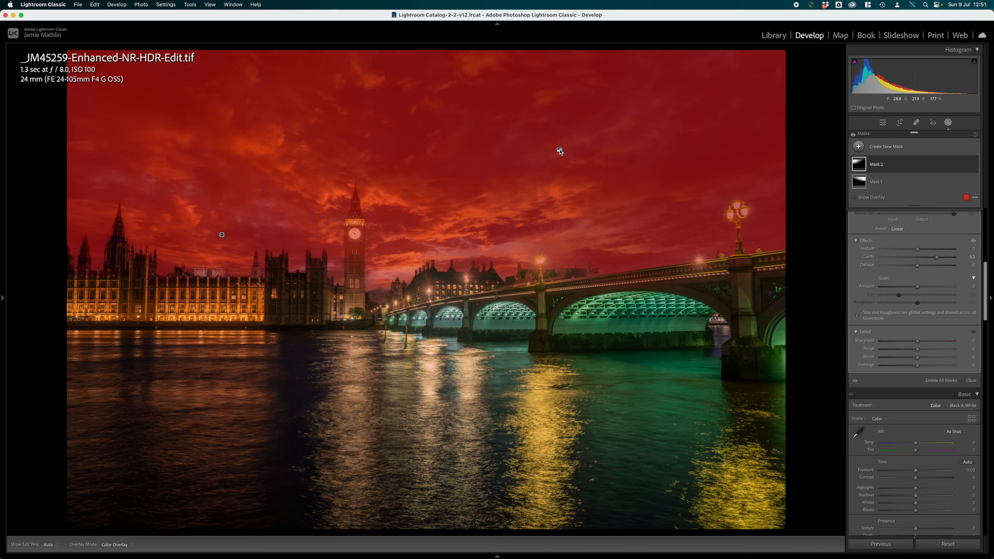
pyautogui.click(877, 182)
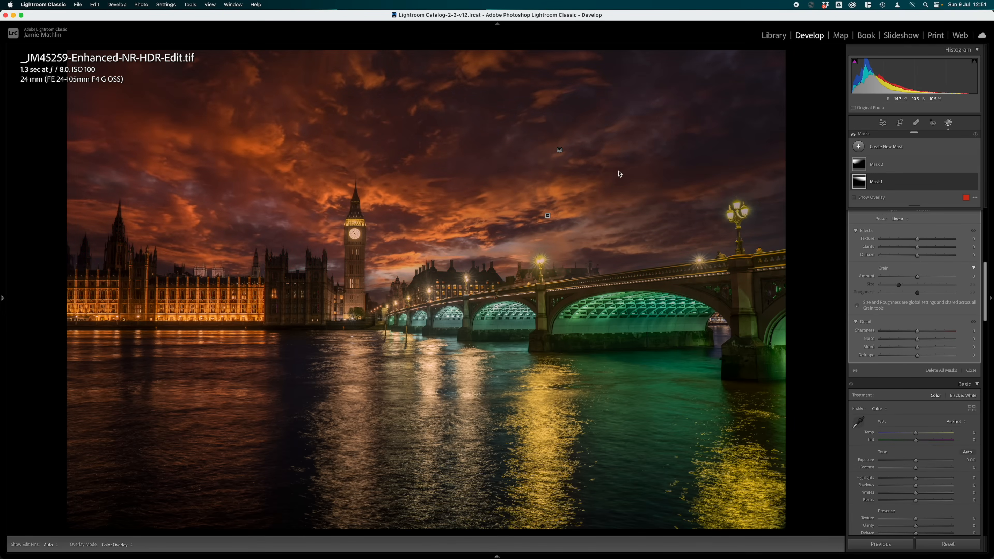
pyautogui.click(548, 216)
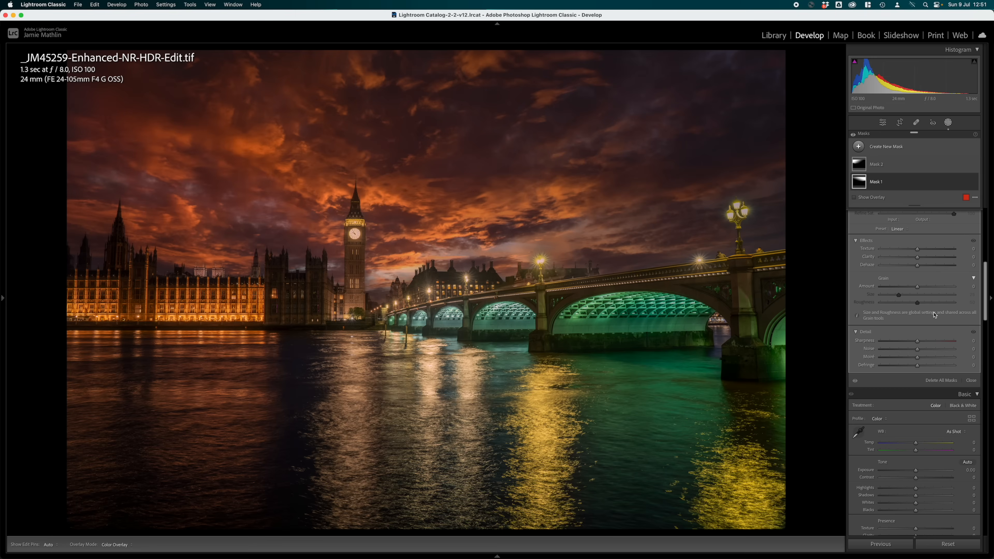
pyautogui.moveTo(918, 257); pyautogui.dragTo(934, 257)
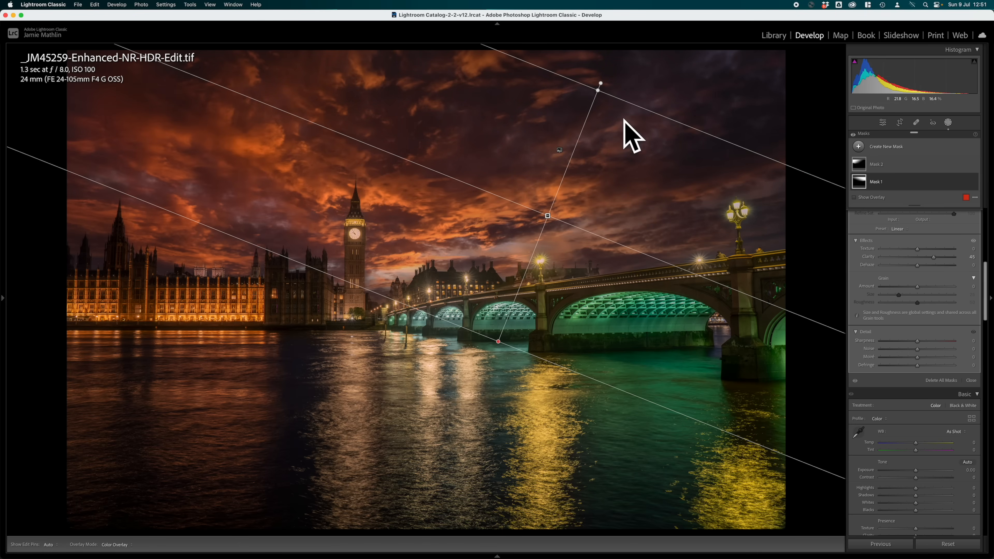
# Cool Mask 1 further by setting its temperature to -61 and tint to -80.
pyautogui.moveTo(916, 443)
pyautogui.mouseDown()
pyautogui.moveTo(902, 446)
pyautogui.moveTo(916, 447)
pyautogui.mouseUp()
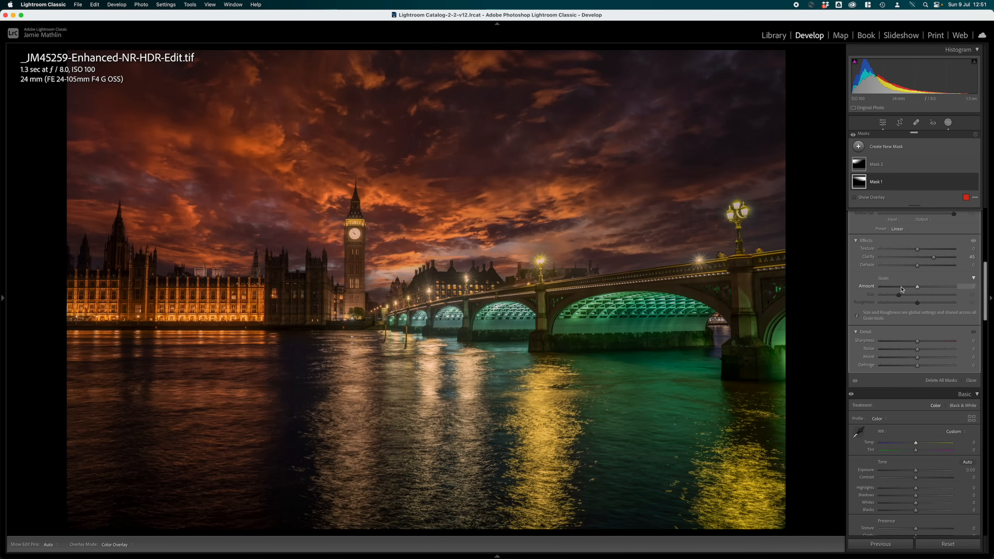
pyautogui.scroll(10, 902, 289)
pyautogui.scroll(-1, 902, 291)
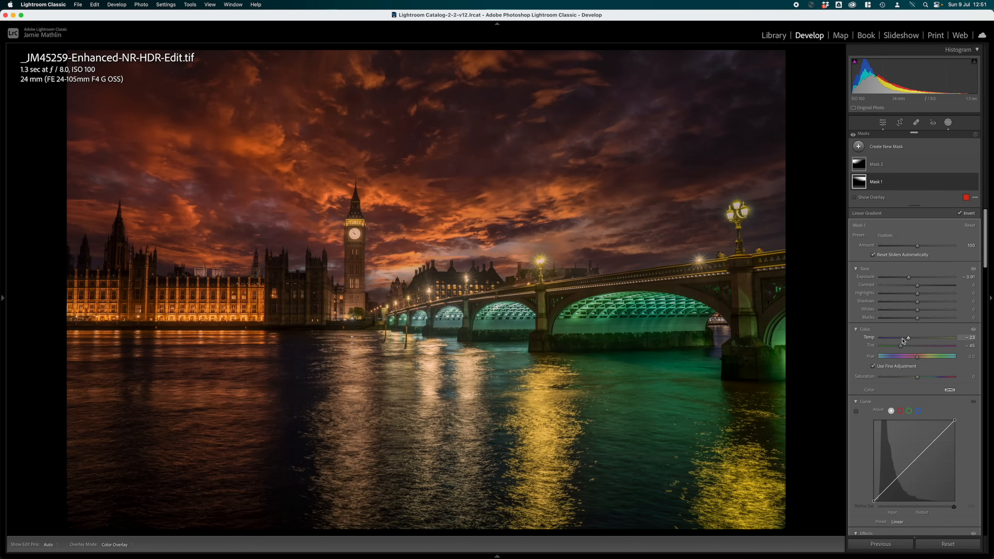
pyautogui.moveTo(902, 339); pyautogui.dragTo(893, 347)
pyautogui.click(888, 347)
pyautogui.moveTo(896, 338); pyautogui.dragTo(896, 339)
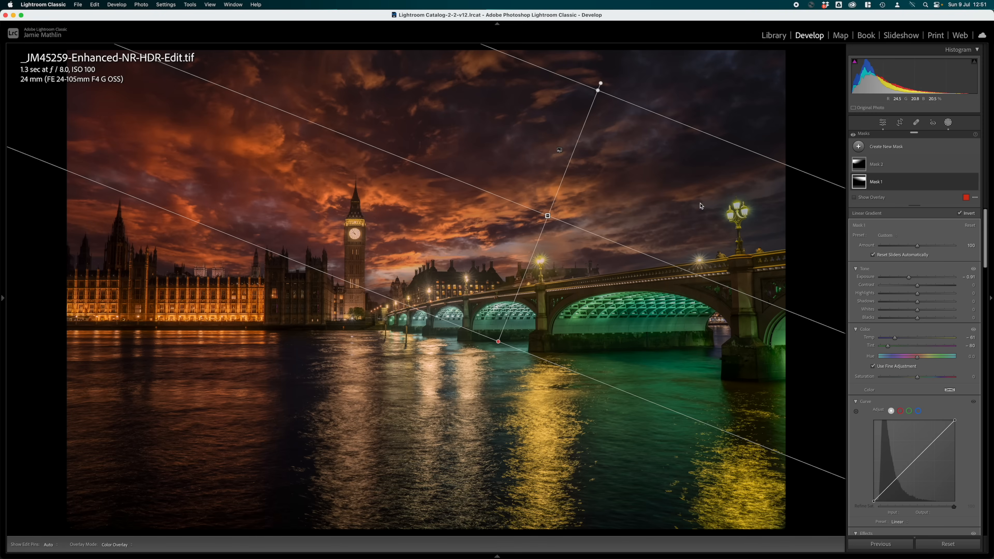
# Subtract the large lamp on the bridge pier from Mask 1 with an Objects selection painted over it.
pyautogui.click(922, 185)
pyautogui.click(947, 217)
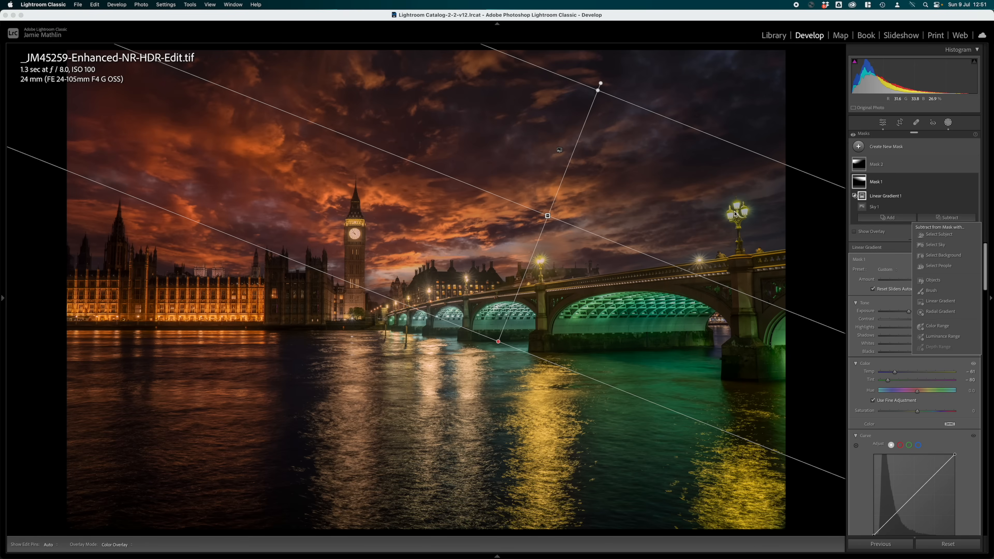
pyautogui.click(933, 280)
pyautogui.scroll(-5, 745, 229)
pyautogui.moveTo(744, 222)
pyautogui.mouseDown()
pyautogui.moveTo(737, 204)
pyautogui.moveTo(739, 251)
pyautogui.mouseUp()
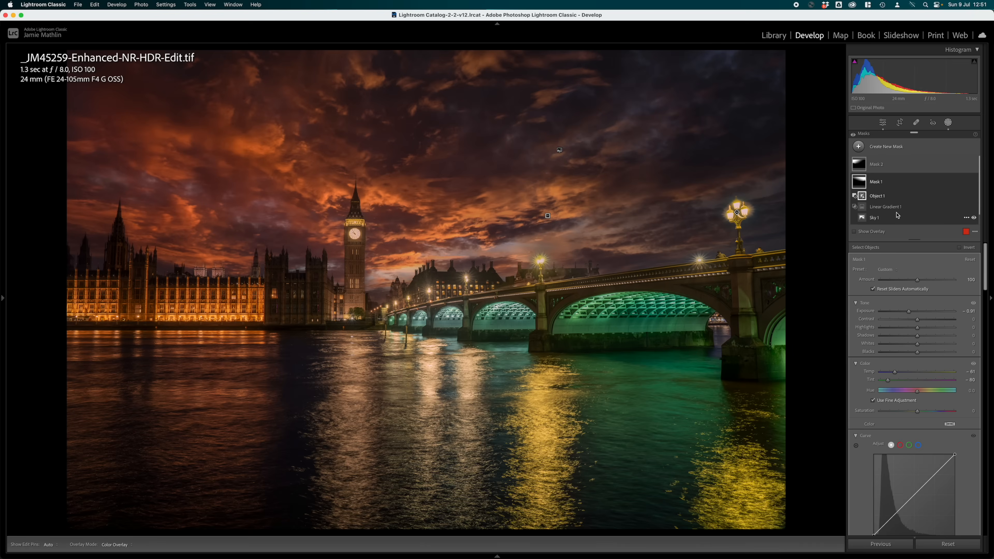
# Subtract the smaller lamp midway along the bridge from Mask 1 with an Objects selection painted over it.
pyautogui.click(887, 184)
pyautogui.click(859, 182)
pyautogui.click(948, 217)
pyautogui.click(933, 279)
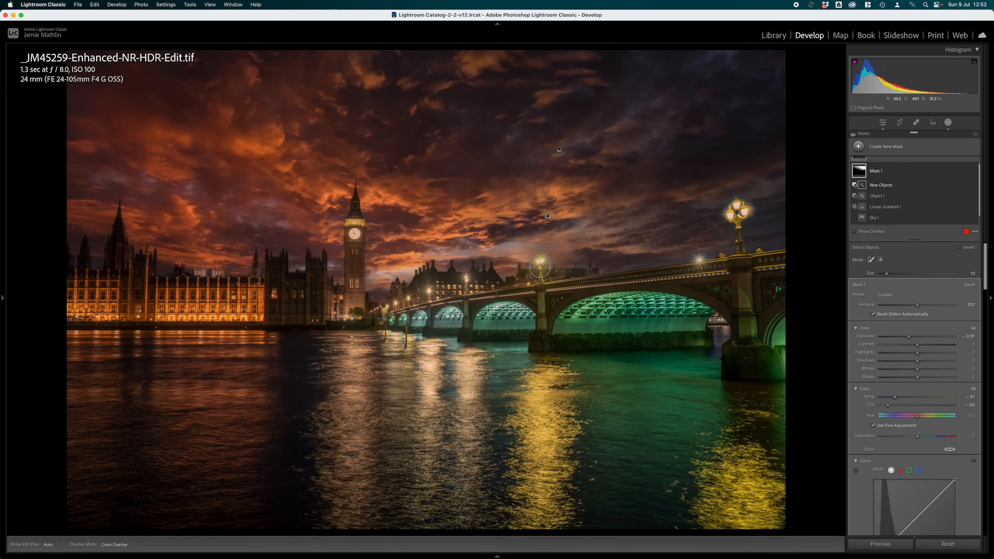
pyautogui.moveTo(543, 259); pyautogui.dragTo(539, 265)
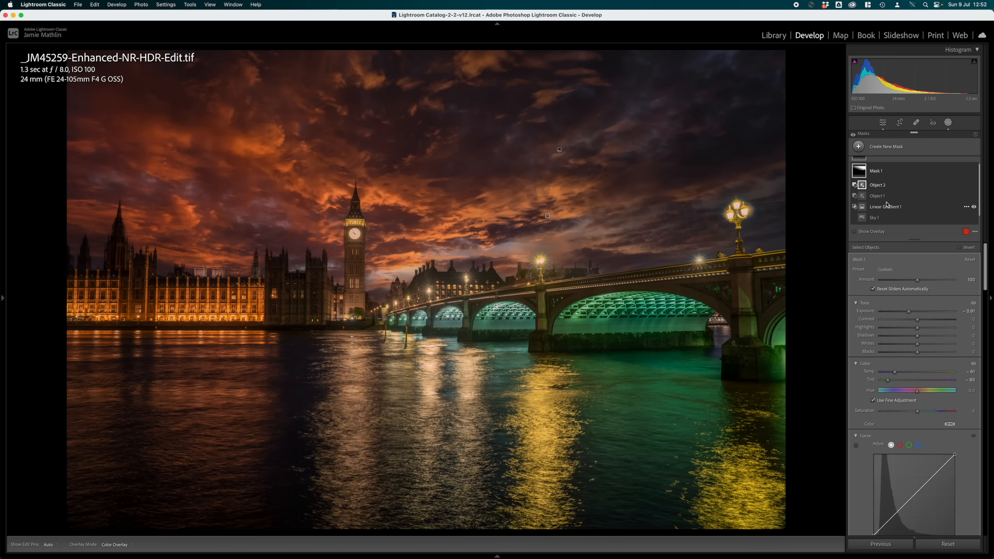
pyautogui.click(874, 175)
pyautogui.doubleClick(873, 175)
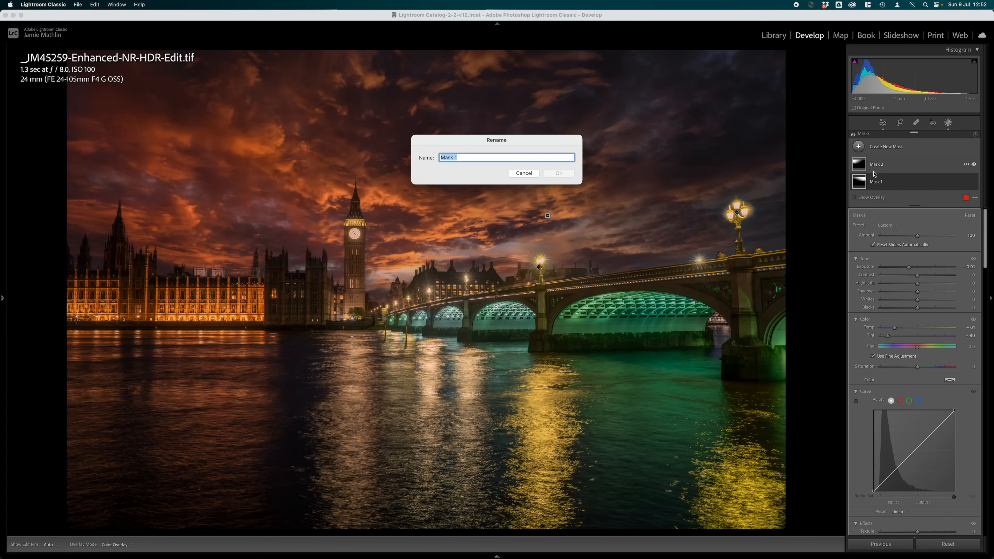
pyautogui.click(524, 173)
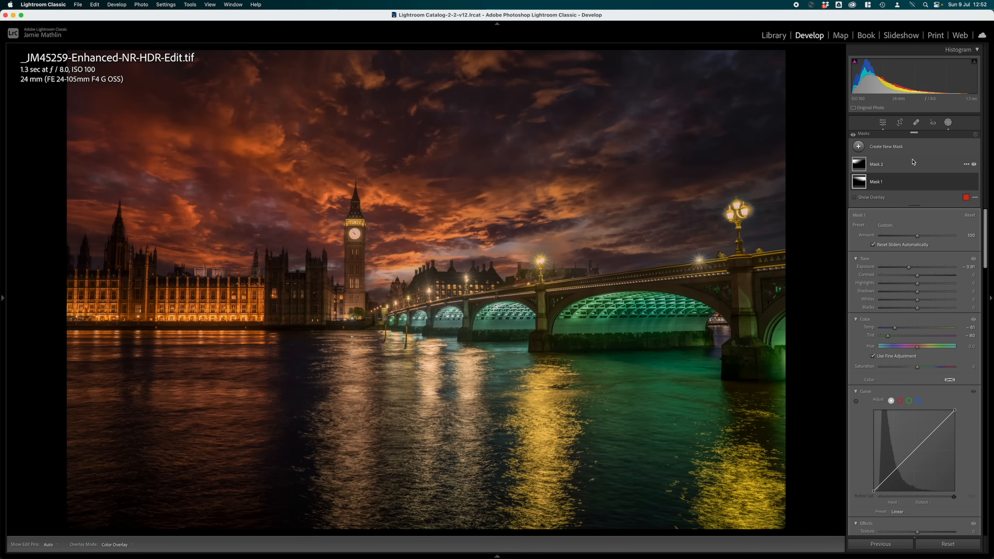
# Subtract the Big Ben clock tower from Mask 1 with an Objects selection painted down its length.
pyautogui.click(874, 181)
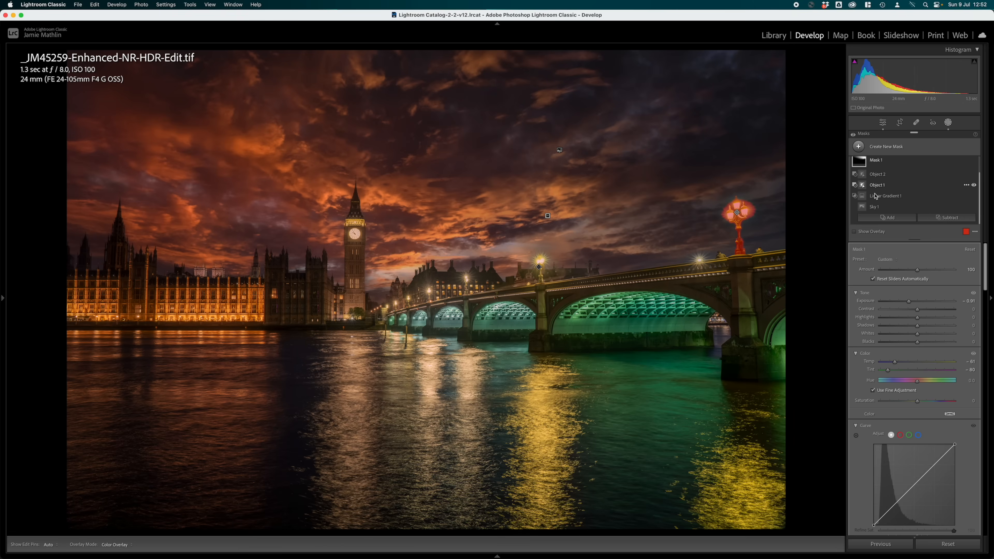
pyautogui.click(930, 217)
pyautogui.click(928, 281)
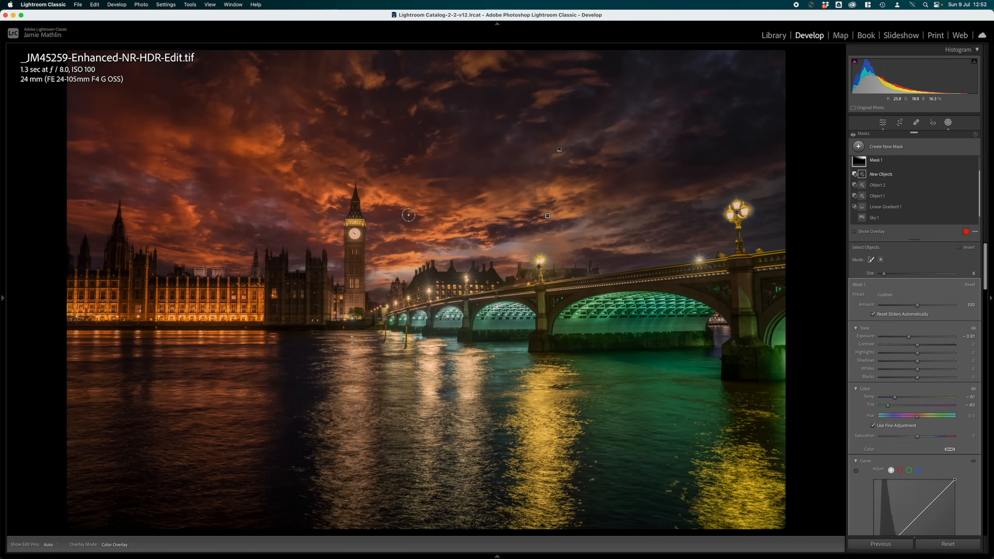
pyautogui.moveTo(356, 207)
pyautogui.mouseDown()
pyautogui.moveTo(355, 180)
pyautogui.moveTo(347, 295)
pyautogui.moveTo(364, 303)
pyautogui.moveTo(356, 207)
pyautogui.moveTo(354, 295)
pyautogui.mouseUp()
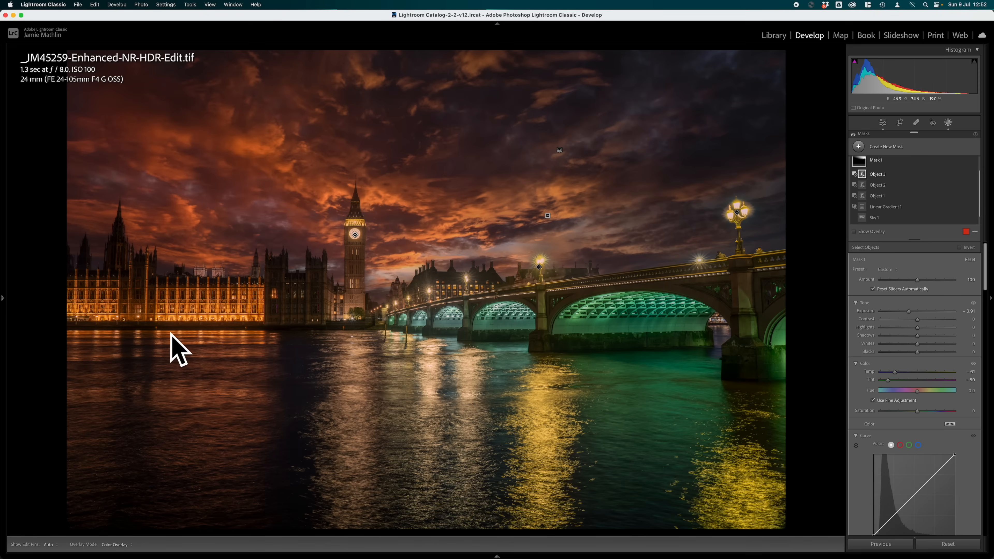
# Add a wide radial gradient mask over the Houses of Parliament and their waterline, and subtract the sky from it.
pyautogui.click(909, 150)
pyautogui.click(896, 237)
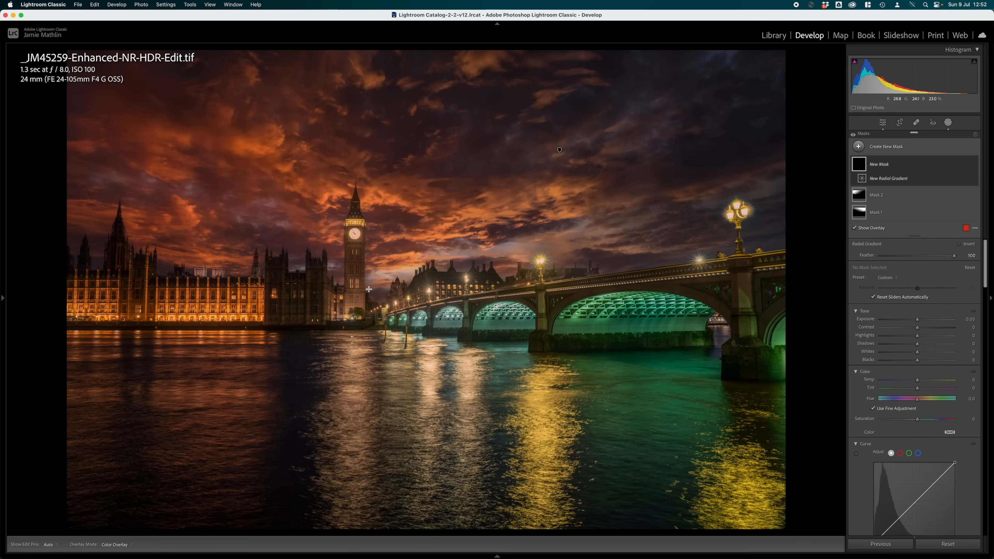
pyautogui.moveTo(143, 309)
pyautogui.mouseDown()
pyautogui.moveTo(243, 333)
pyautogui.moveTo(315, 376)
pyautogui.moveTo(136, 313)
pyautogui.mouseUp()
pyautogui.moveTo(123, 311); pyautogui.dragTo(150, 312)
pyautogui.moveTo(325, 313); pyautogui.dragTo(367, 314)
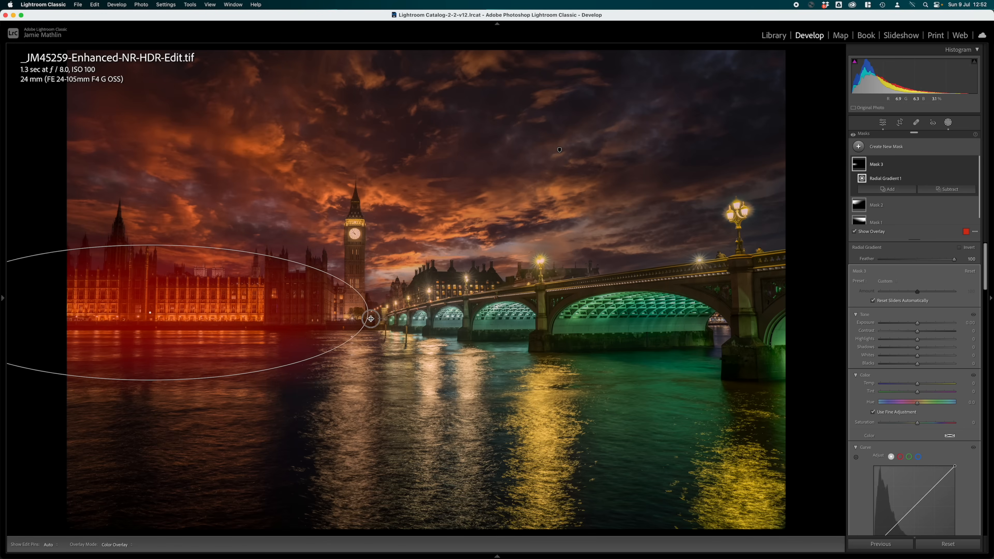
pyautogui.moveTo(150, 246); pyautogui.dragTo(147, 226)
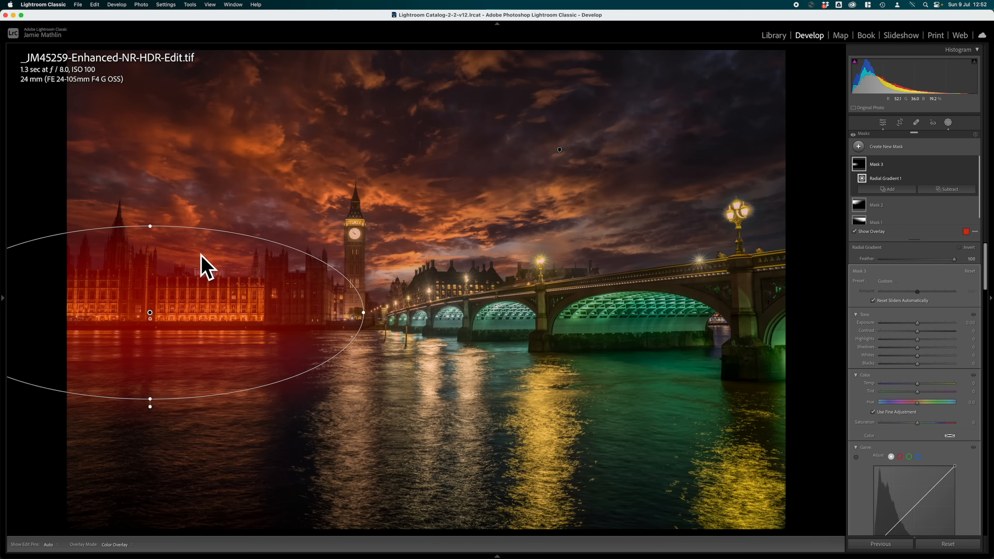
pyautogui.click(947, 190)
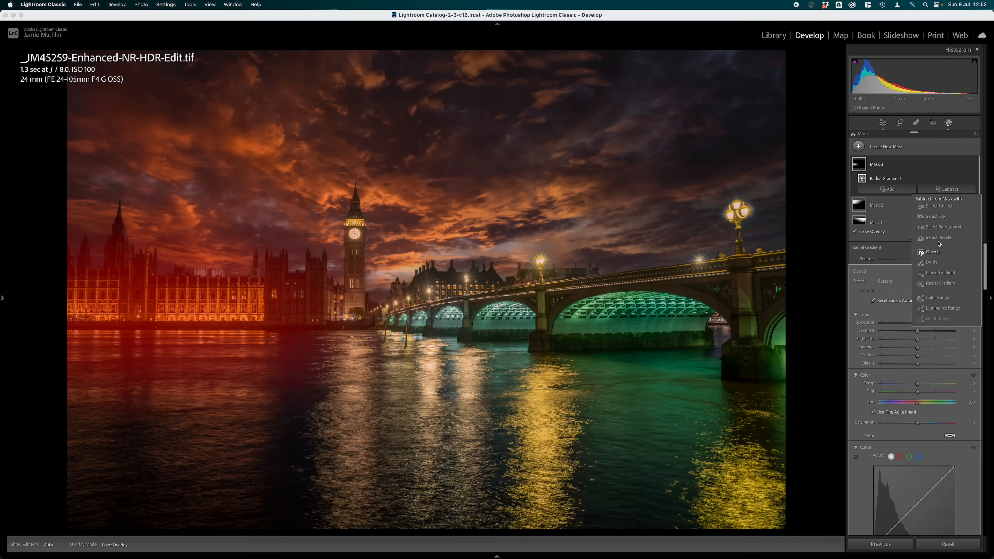
pyautogui.click(935, 216)
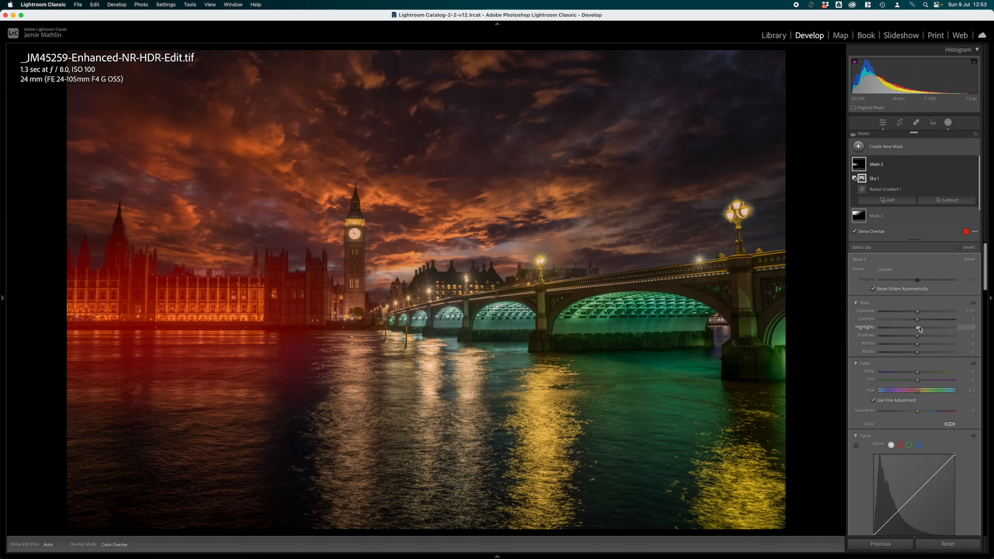
# Set the Parliament mask's exposure to 1.62, contrast about 35, highlights -100, shadows about 61 and temperature about -26.
pyautogui.moveTo(918, 312); pyautogui.dragTo(861, 332)
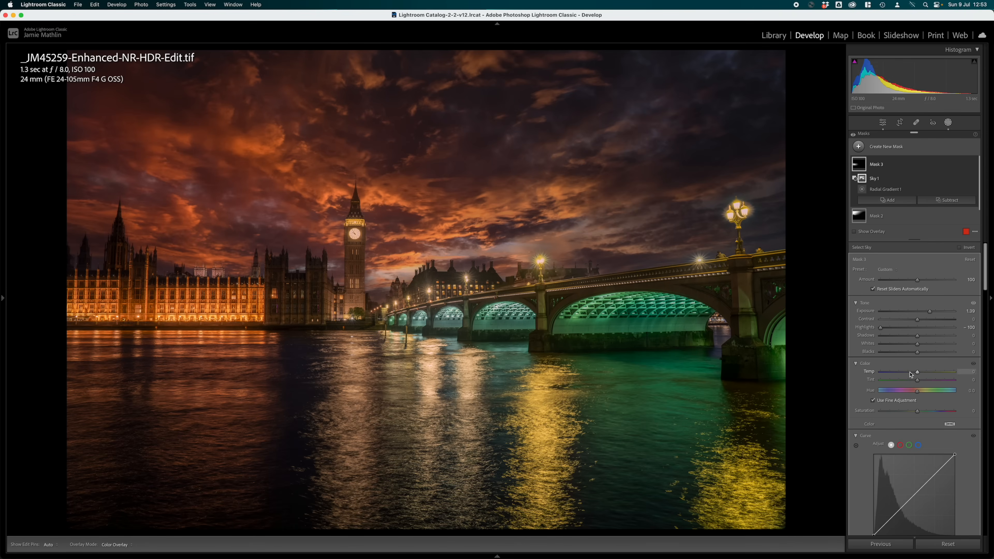
pyautogui.moveTo(910, 374); pyautogui.dragTo(908, 375)
pyautogui.moveTo(917, 338); pyautogui.dragTo(939, 338)
pyautogui.moveTo(930, 313); pyautogui.dragTo(931, 321)
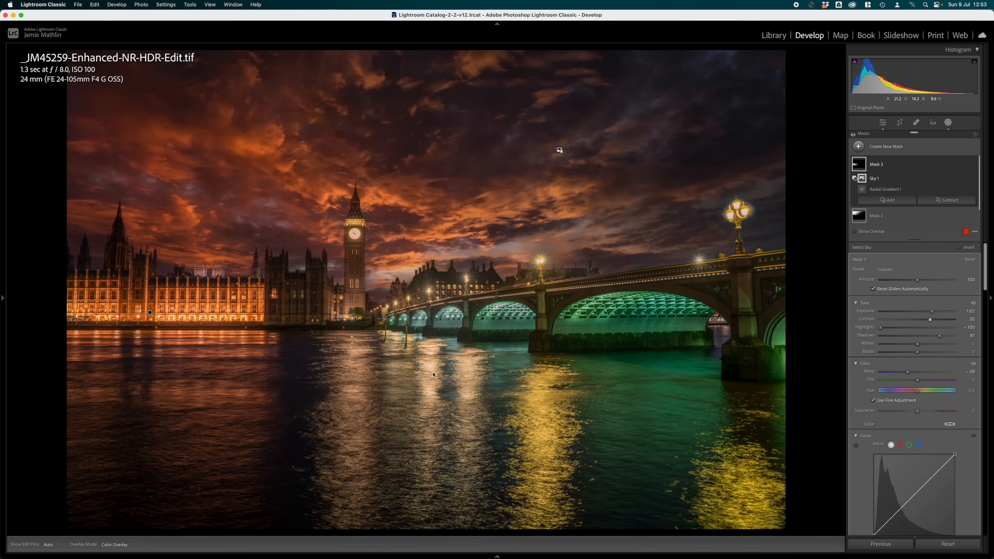
# Add a large radial gradient mask over the left-hand river water and set its exposure to 1.38.
pyautogui.click(874, 147)
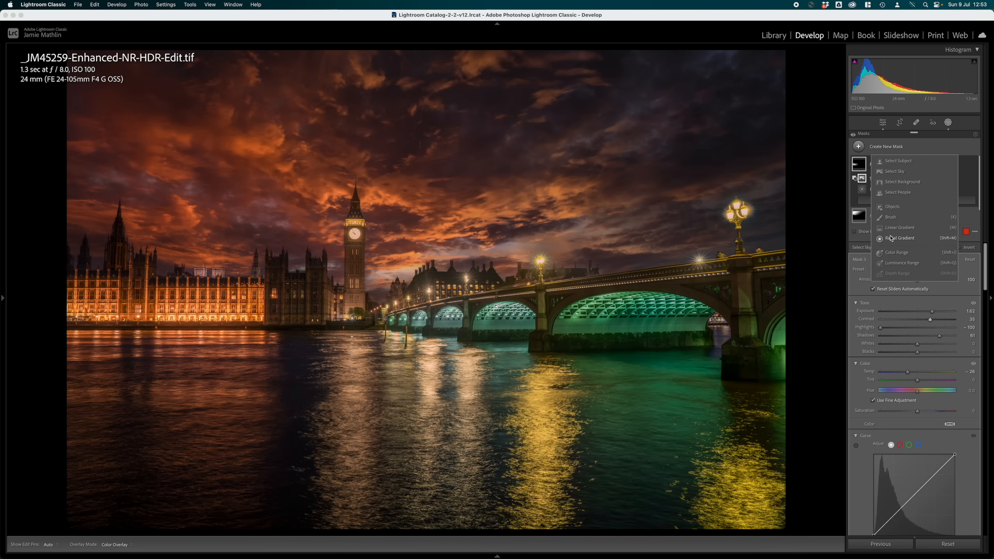
pyautogui.click(899, 238)
pyautogui.moveTo(73, 377); pyautogui.dragTo(470, 504)
pyautogui.moveTo(72, 376); pyautogui.dragTo(72, 420)
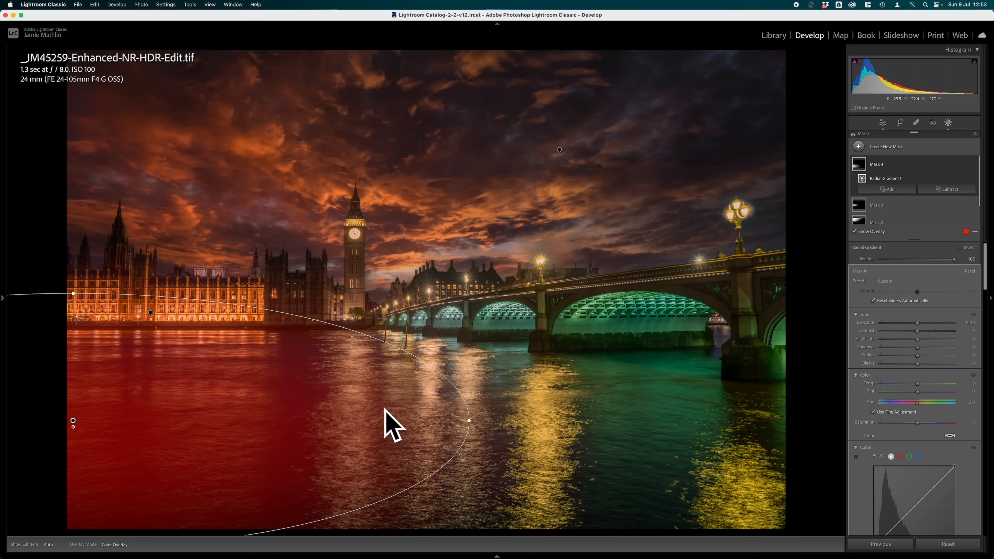
pyautogui.moveTo(918, 324); pyautogui.dragTo(932, 326)
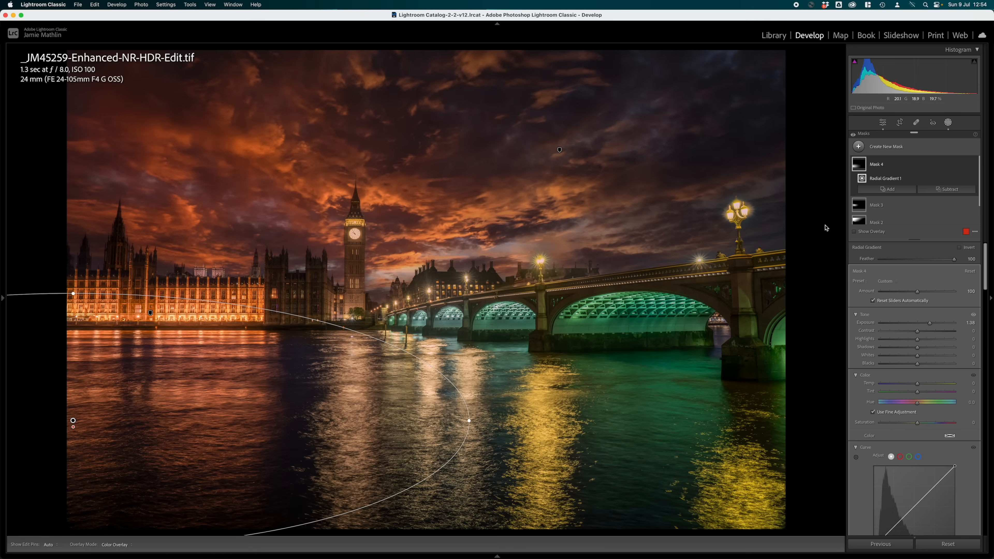
# Paint a new brush mask along the whole bridge and set its clarity to 22.
pyautogui.click(879, 147)
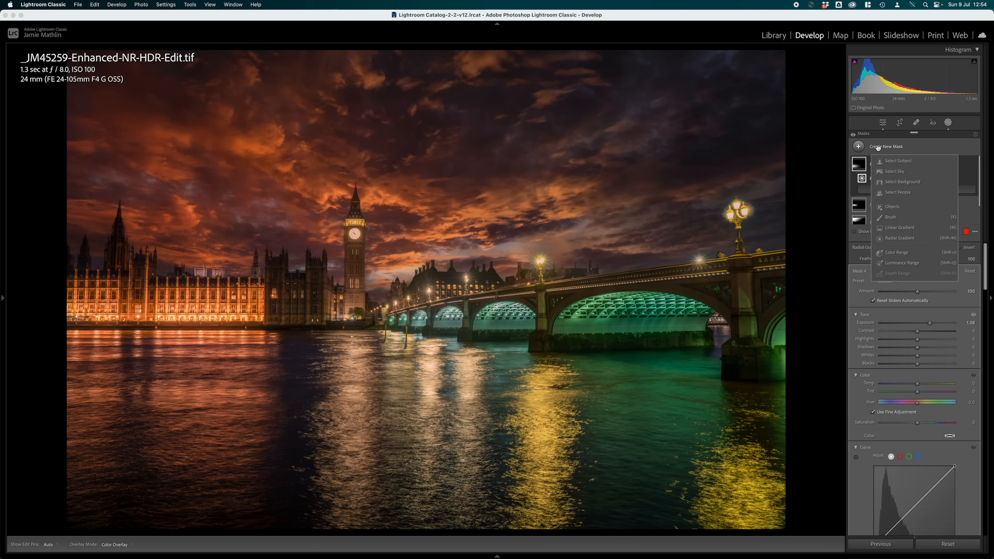
pyautogui.click(891, 216)
pyautogui.scroll(6, 694, 308)
pyautogui.moveTo(748, 348)
pyautogui.mouseDown()
pyautogui.moveTo(771, 296)
pyautogui.moveTo(561, 315)
pyautogui.moveTo(665, 311)
pyautogui.moveTo(444, 304)
pyautogui.mouseUp()
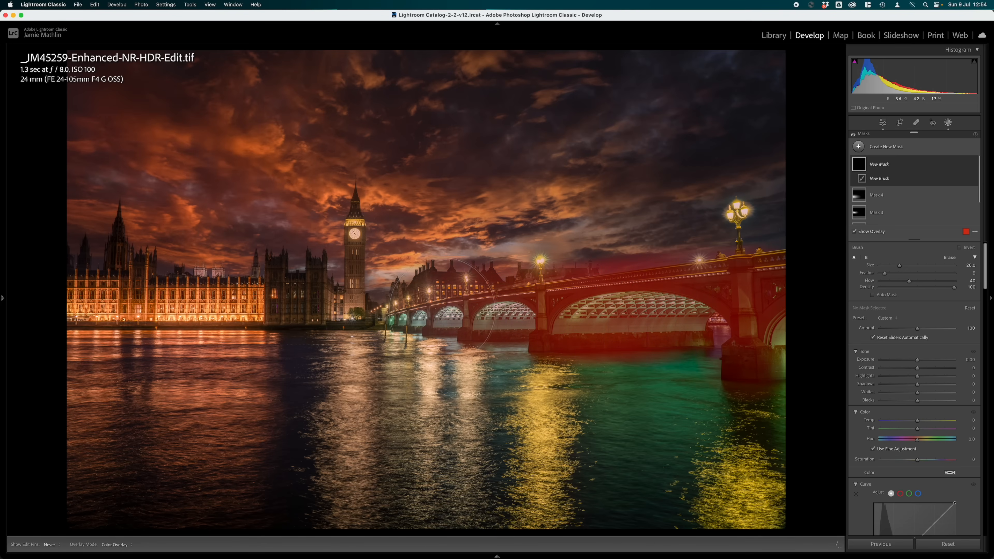
pyautogui.moveTo(789, 290); pyautogui.dragTo(748, 319)
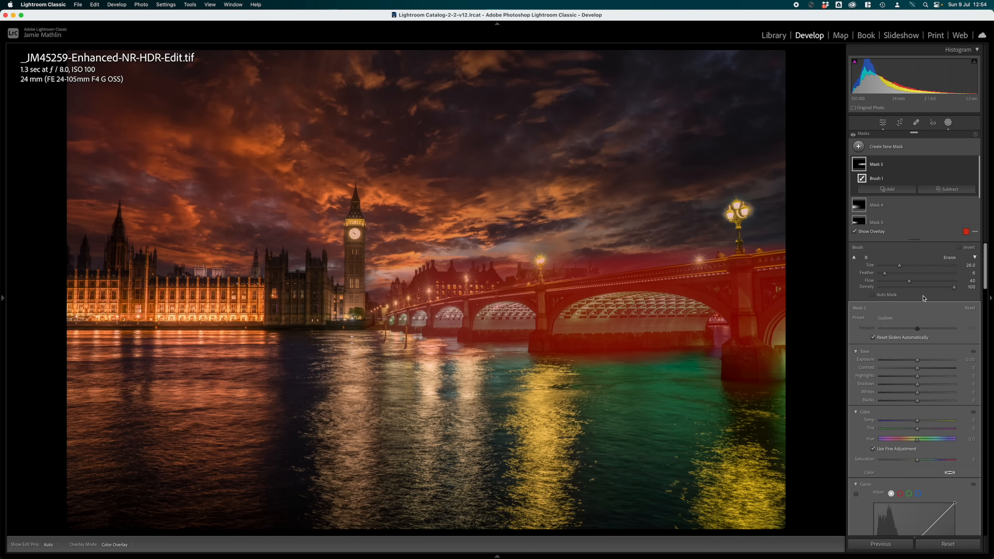
pyautogui.scroll(-3, 920, 387)
pyautogui.scroll(-8, 920, 387)
pyautogui.moveTo(918, 412)
pyautogui.mouseDown()
pyautogui.moveTo(927, 415)
pyautogui.moveTo(875, 416)
pyautogui.moveTo(955, 416)
pyautogui.moveTo(925, 417)
pyautogui.mouseUp()
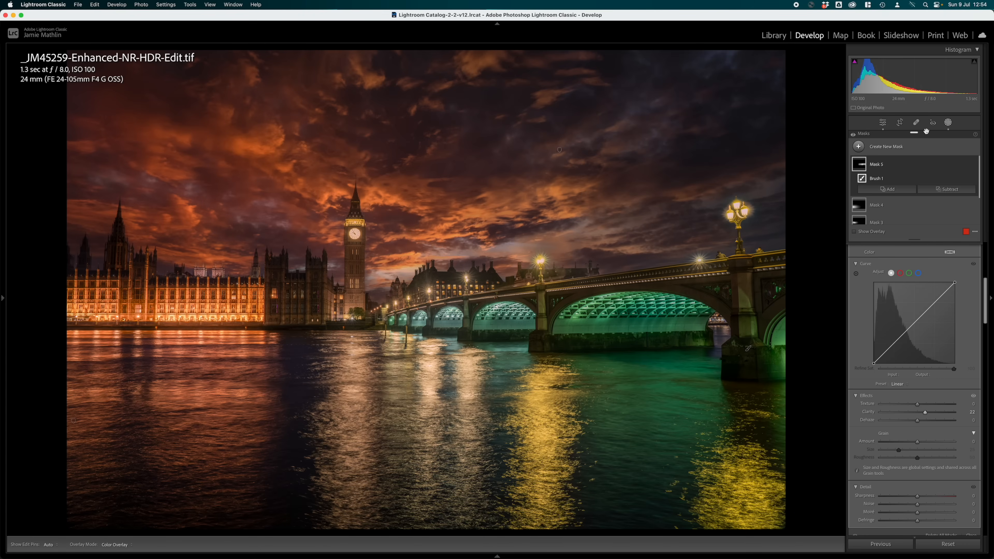
# Add a radial gradient mask fitted and centred on the Big Ben clock face, with feather about 13.
pyautogui.click(894, 149)
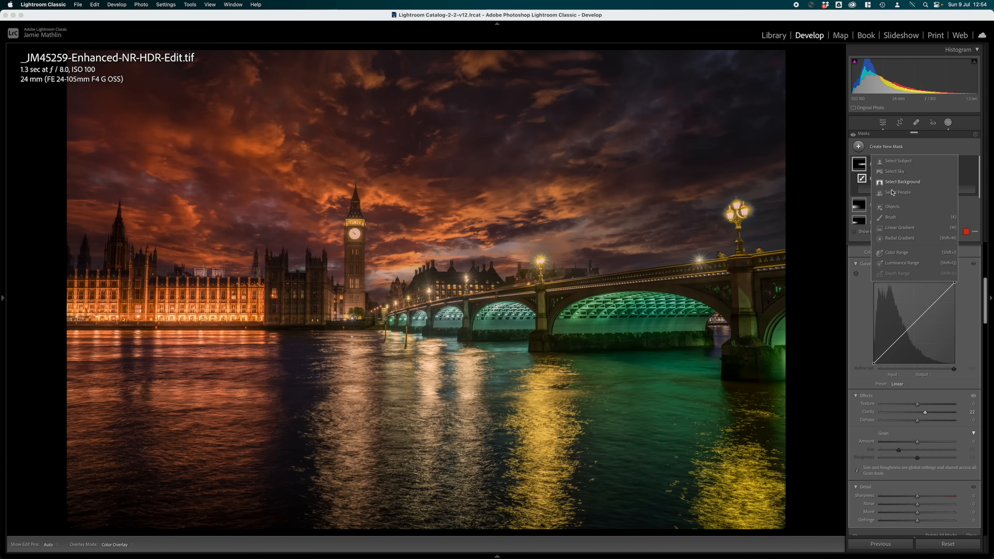
pyautogui.click(901, 239)
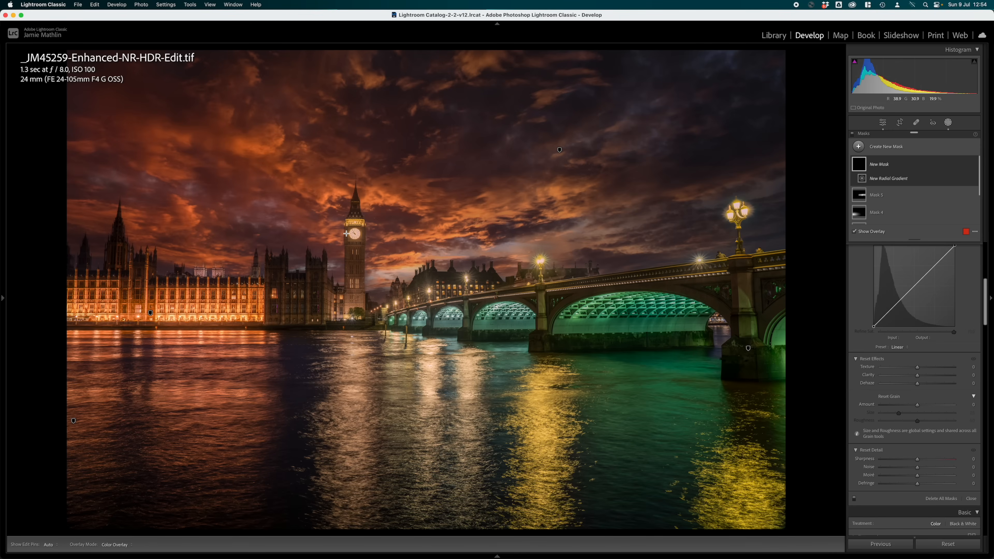
pyautogui.moveTo(353, 232); pyautogui.dragTo(361, 239)
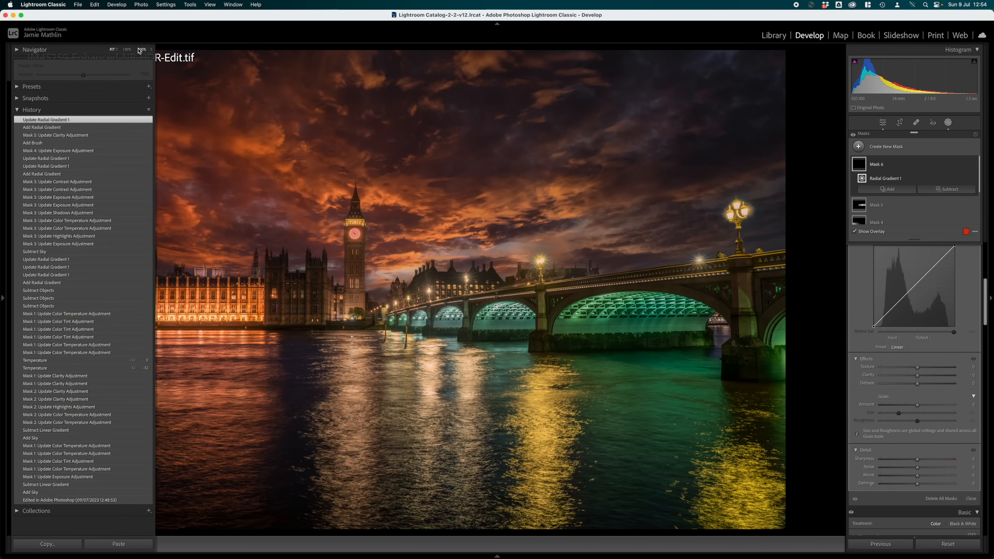
pyautogui.press('z')
pyautogui.moveTo(318, 230); pyautogui.dragTo(330, 231)
pyautogui.moveTo(360, 188); pyautogui.dragTo(360, 199)
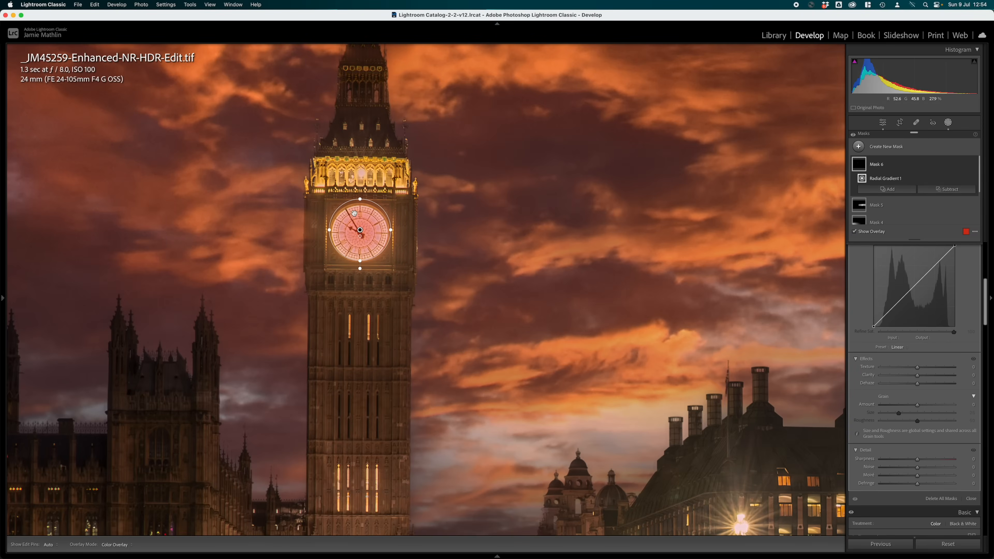
pyautogui.moveTo(359, 234); pyautogui.dragTo(360, 235)
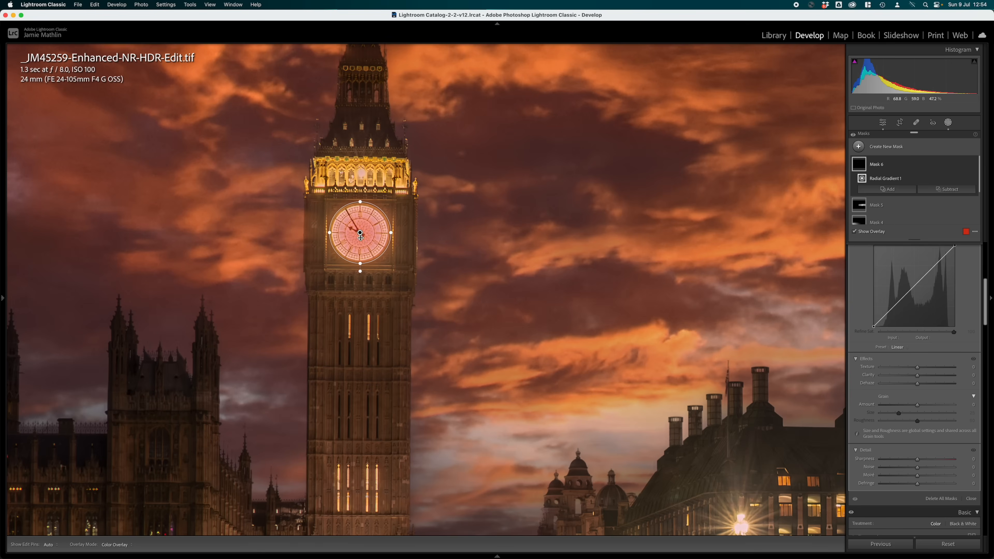
pyautogui.moveTo(360, 239); pyautogui.dragTo(361, 262)
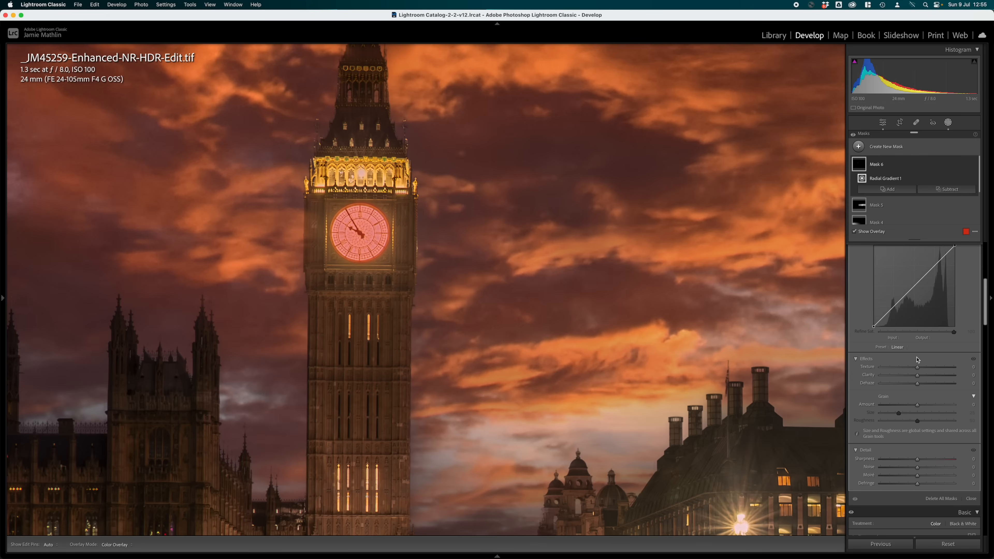
# Adjust the clock face mask's highlights and shadows, and set its clarity to 51 and texture to 8.
pyautogui.scroll(3, 913, 339)
pyautogui.scroll(3, 913, 339)
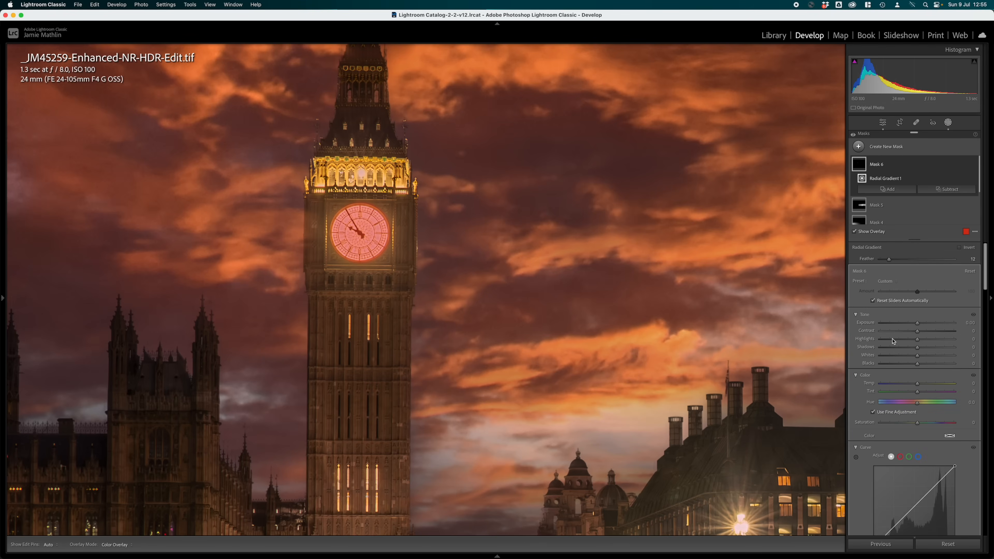
pyautogui.moveTo(918, 339)
pyautogui.mouseDown()
pyautogui.moveTo(881, 342)
pyautogui.moveTo(936, 334)
pyautogui.moveTo(904, 349)
pyautogui.moveTo(918, 348)
pyautogui.mouseUp()
pyautogui.scroll(-10, 925, 339)
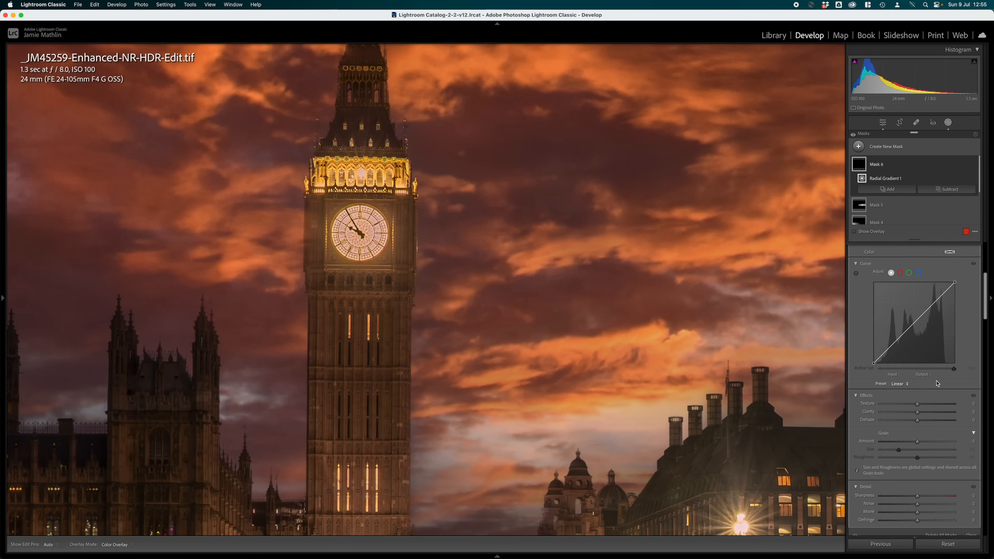
pyautogui.click(929, 412)
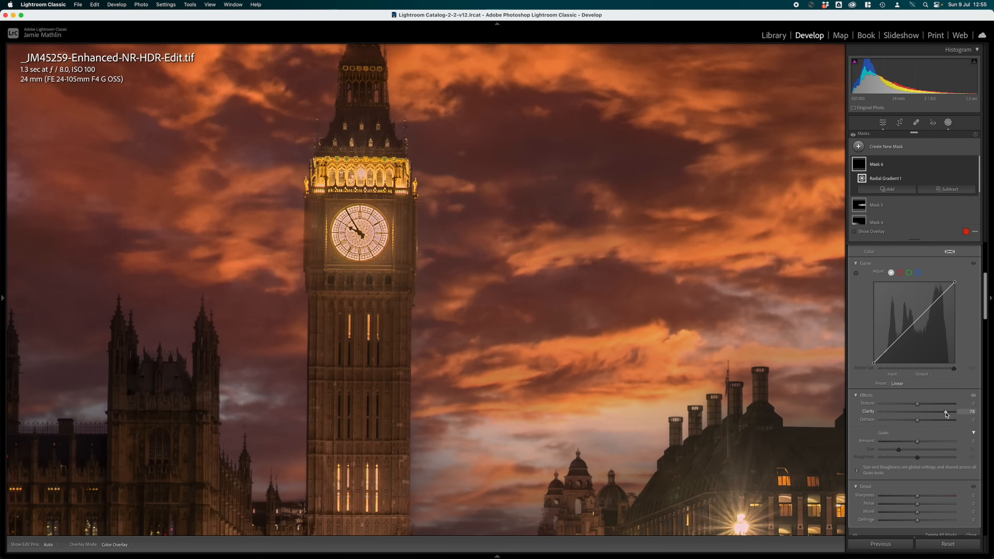
pyautogui.click(937, 412)
pyautogui.click(935, 412)
pyautogui.moveTo(917, 404); pyautogui.dragTo(920, 406)
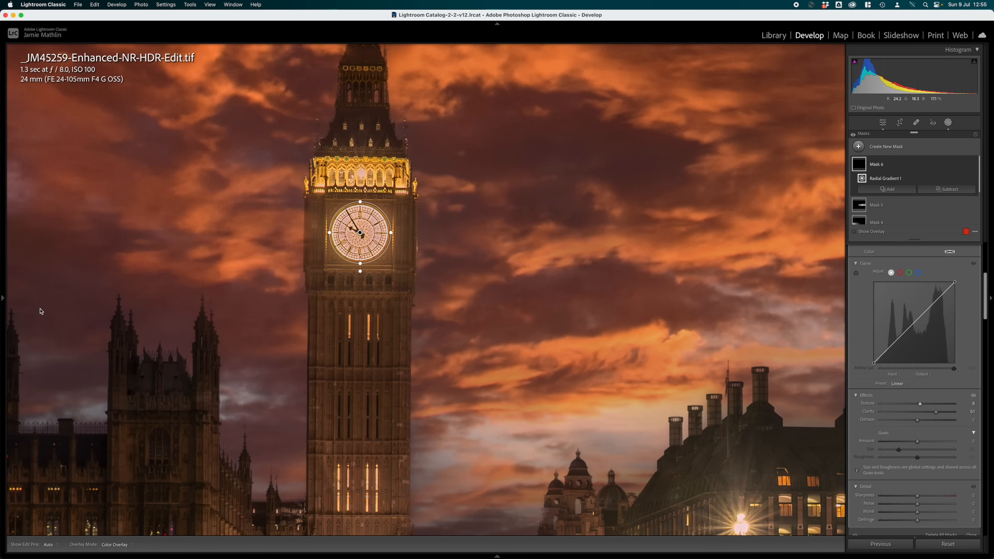
# Add a linear gradient mask over the upper sky, fading out downward near the top of the clock tower.
pyautogui.moveTo(3, 301)
pyautogui.click(113, 50)
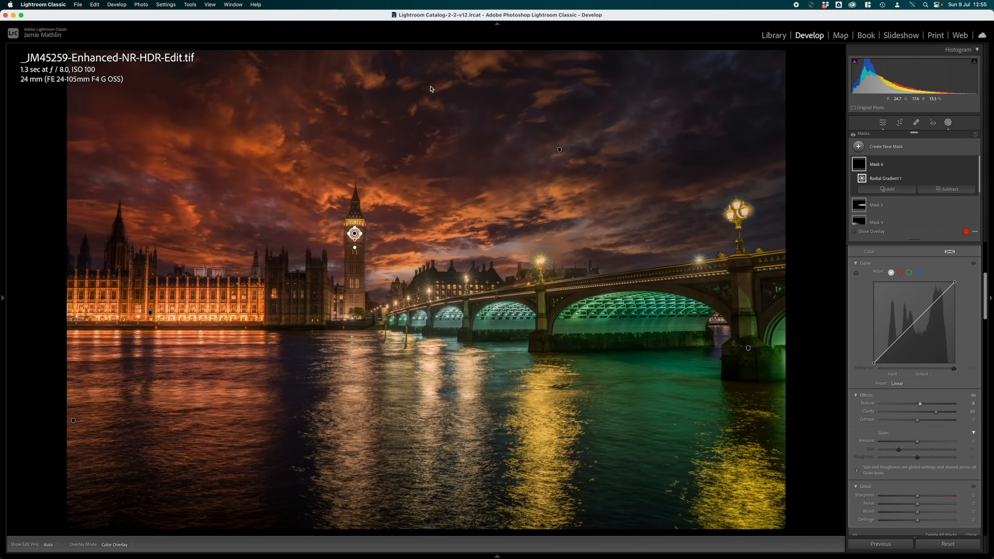
pyautogui.click(898, 146)
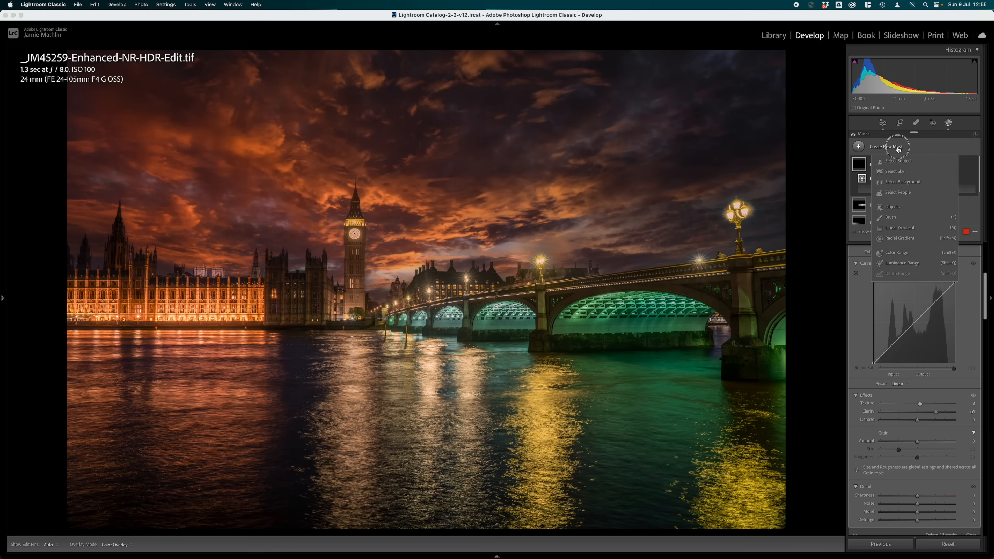
pyautogui.click(901, 236)
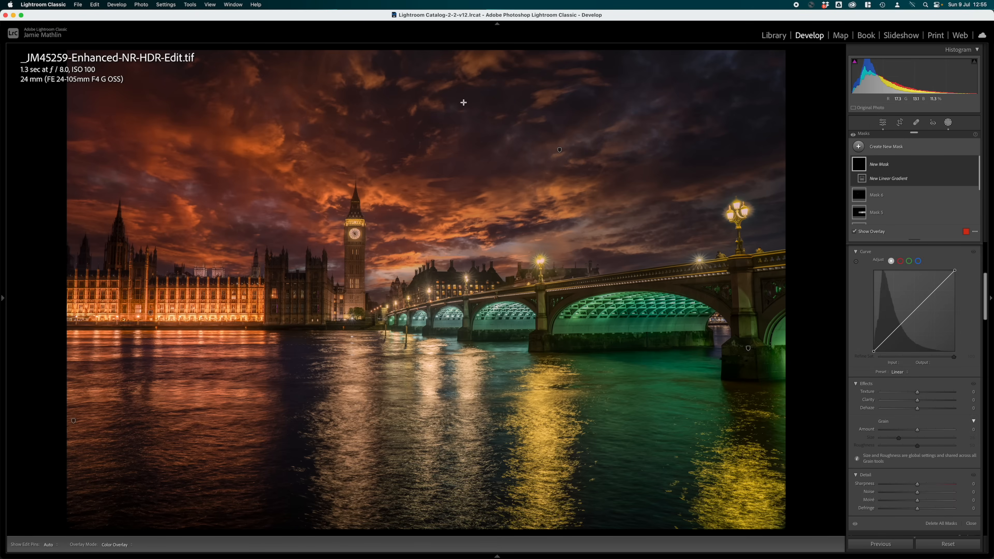
pyautogui.moveTo(386, 55); pyautogui.dragTo(385, 209)
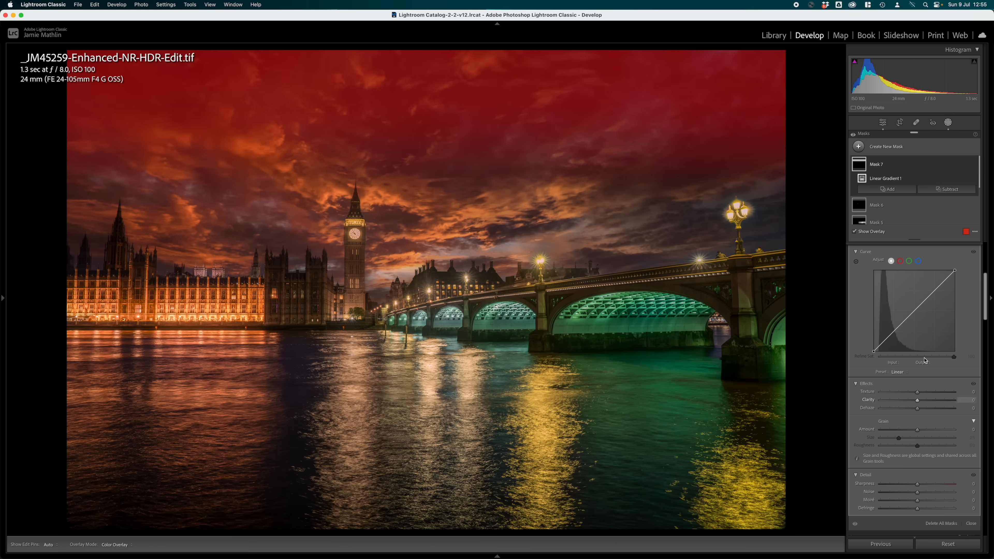
# Darken the upper sky gradient mask by setting its exposure to about -0.48.
pyautogui.scroll(5, 919, 280)
pyautogui.moveTo(917, 311); pyautogui.dragTo(914, 314)
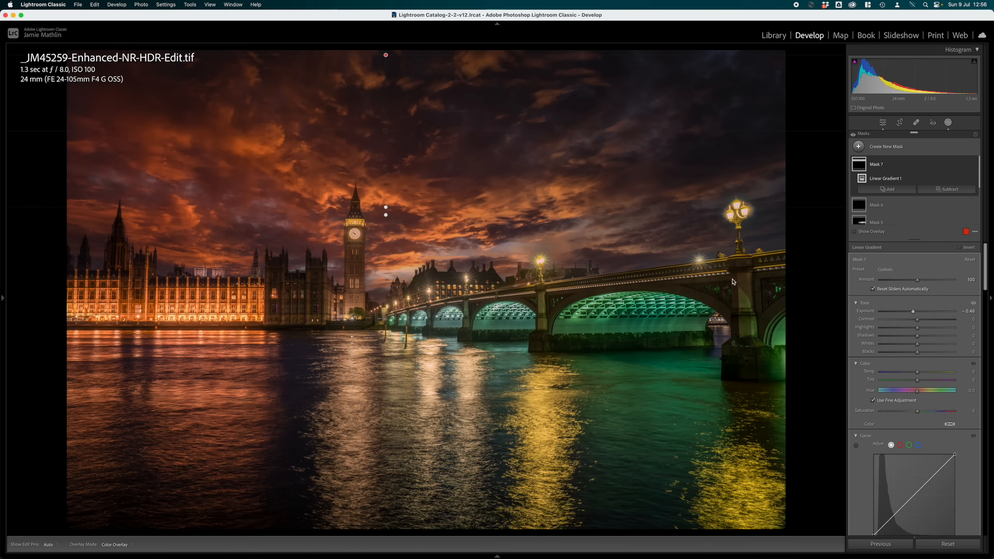
# Paint a new brush mask with clarity about 38 over the clouds on both sides of the clock tower.
pyautogui.click(909, 151)
pyautogui.click(895, 220)
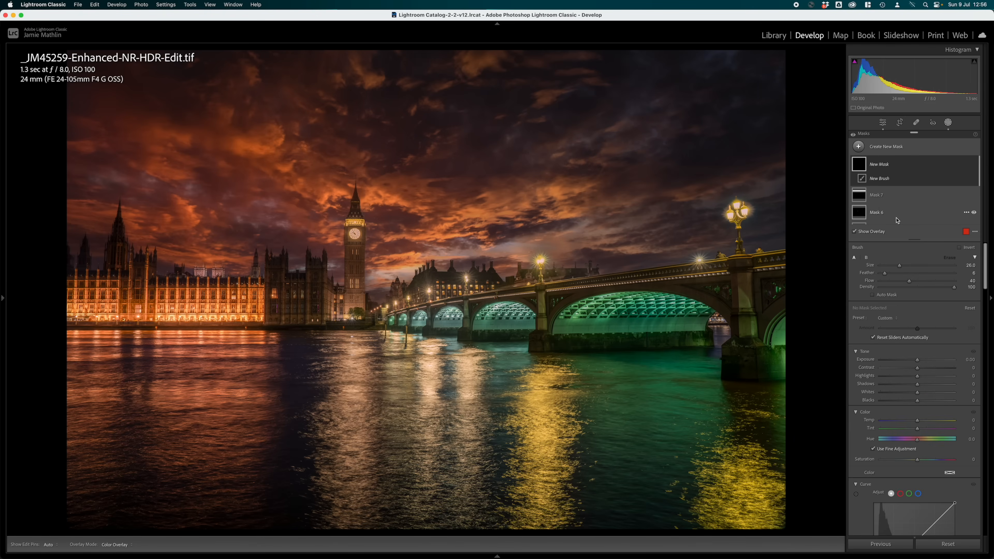
pyautogui.scroll(-10, 473, 240)
pyautogui.click(929, 368)
pyautogui.scroll(-2, 924, 421)
pyautogui.scroll(-8, 925, 421)
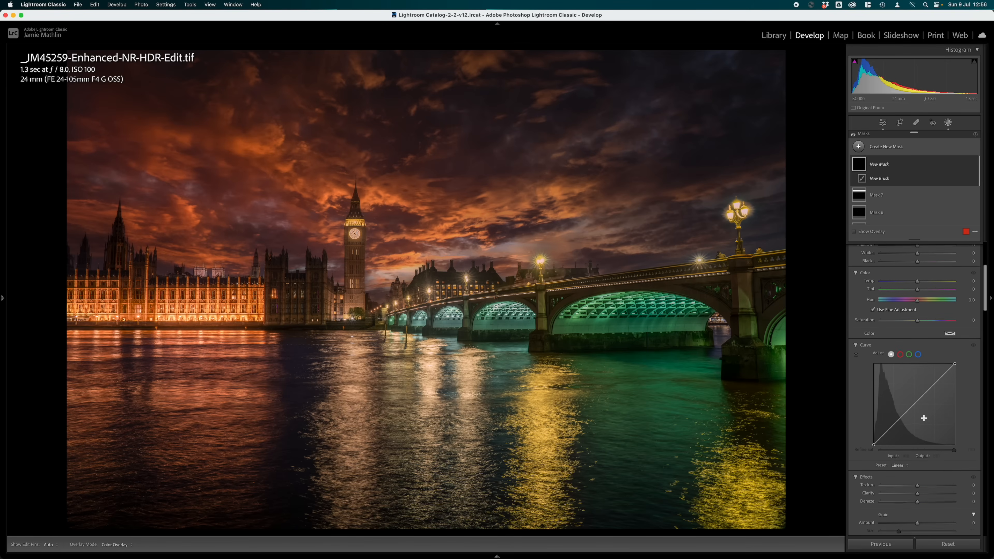
pyautogui.press('h')
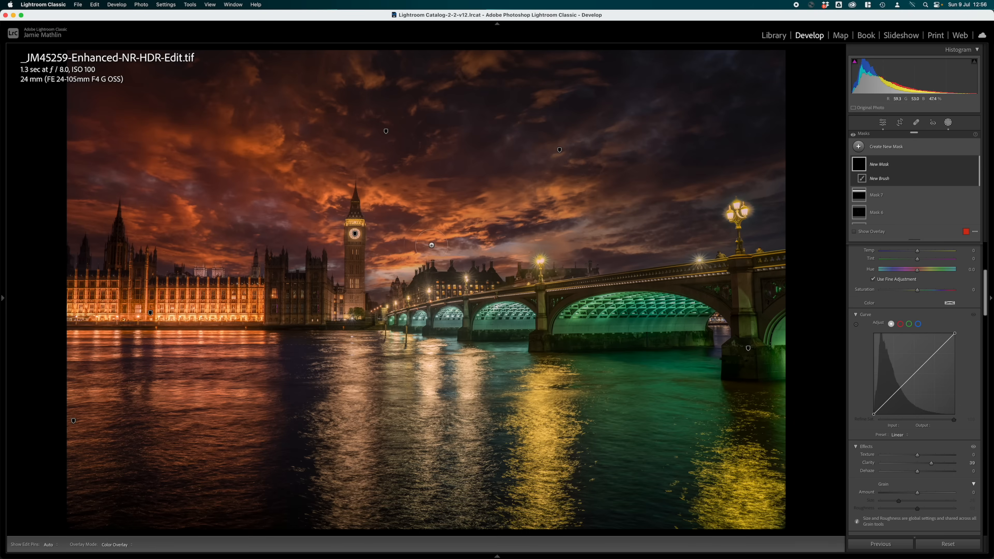
pyautogui.moveTo(463, 222); pyautogui.dragTo(585, 183)
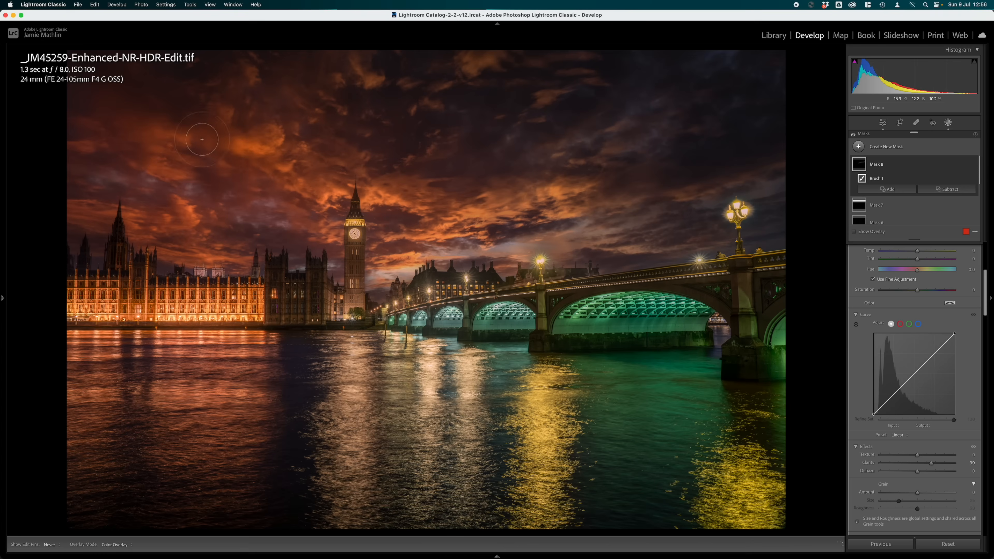
pyautogui.moveTo(203, 235)
pyautogui.mouseDown()
pyautogui.moveTo(203, 247)
pyautogui.moveTo(69, 212)
pyautogui.mouseUp()
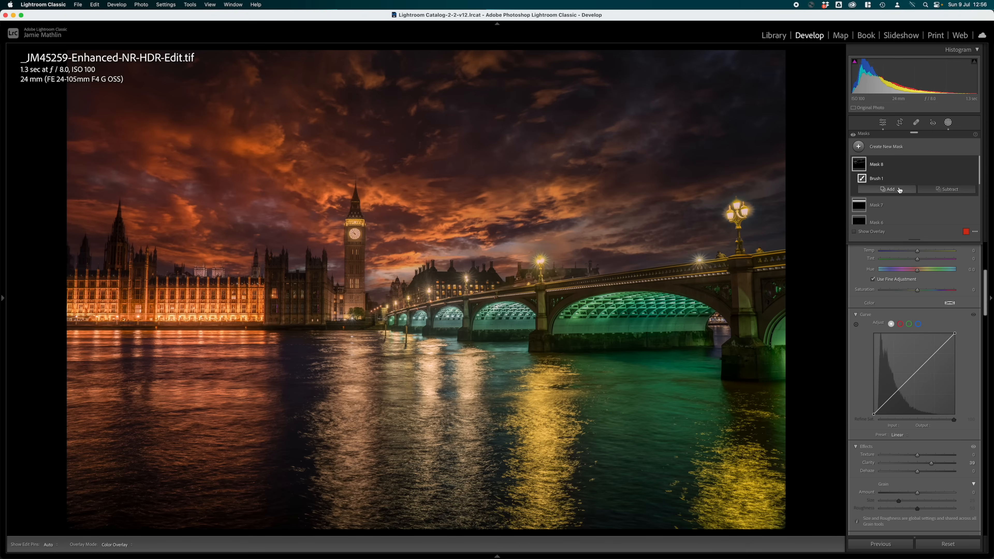
# Create another brush mask with Auto Mask on, exposure 0.55, highlights 21 and clarity about 36.
pyautogui.click(893, 156)
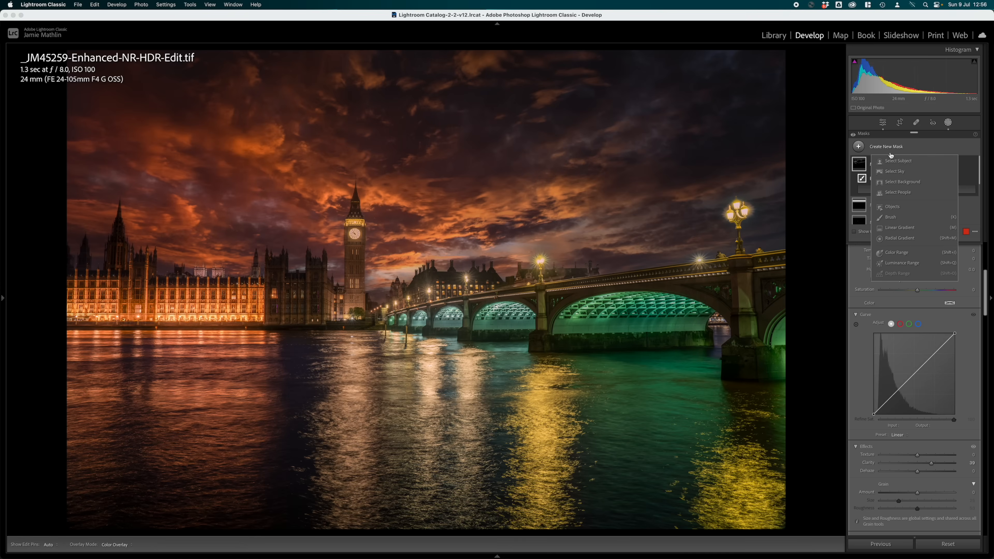
pyautogui.click(881, 236)
pyautogui.scroll(5, 881, 266)
pyautogui.click(873, 296)
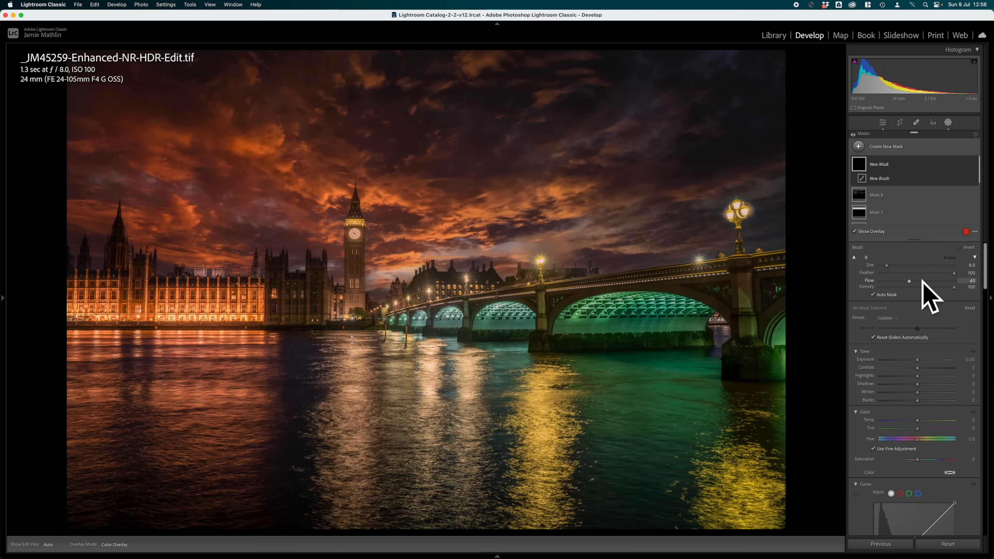
pyautogui.scroll(-5, 938, 359)
pyautogui.scroll(3, 937, 358)
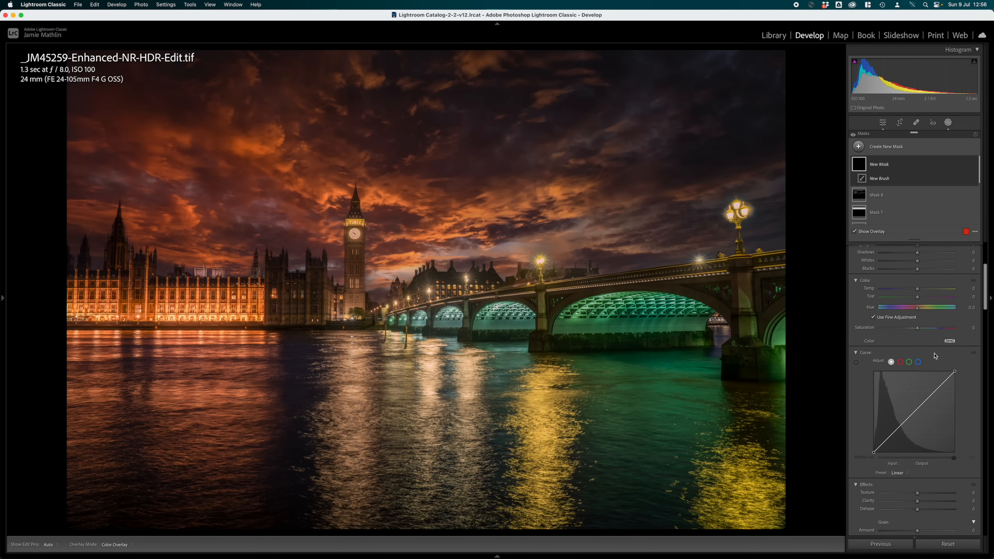
pyautogui.moveTo(919, 283); pyautogui.dragTo(919, 267)
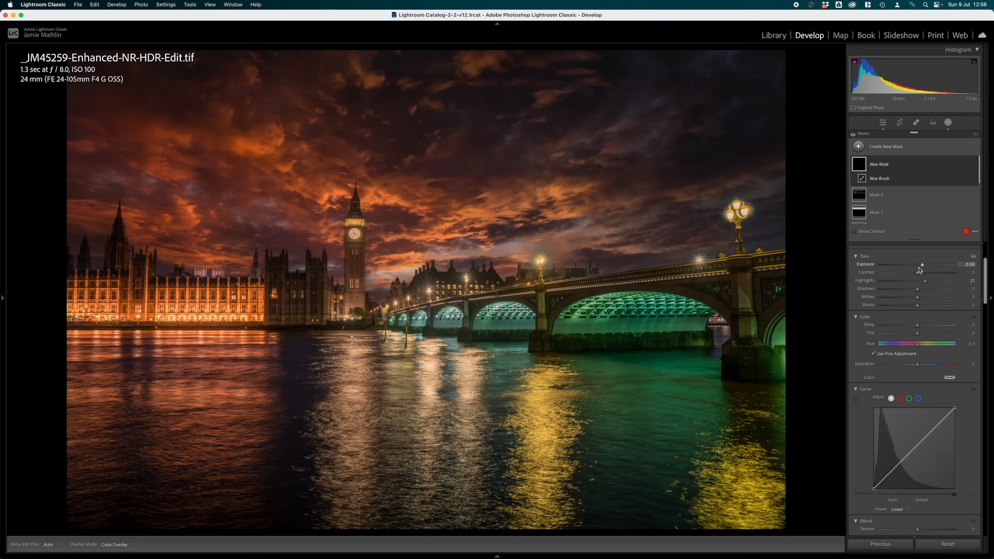
pyautogui.scroll(-2, 933, 334)
pyautogui.scroll(-2, 932, 334)
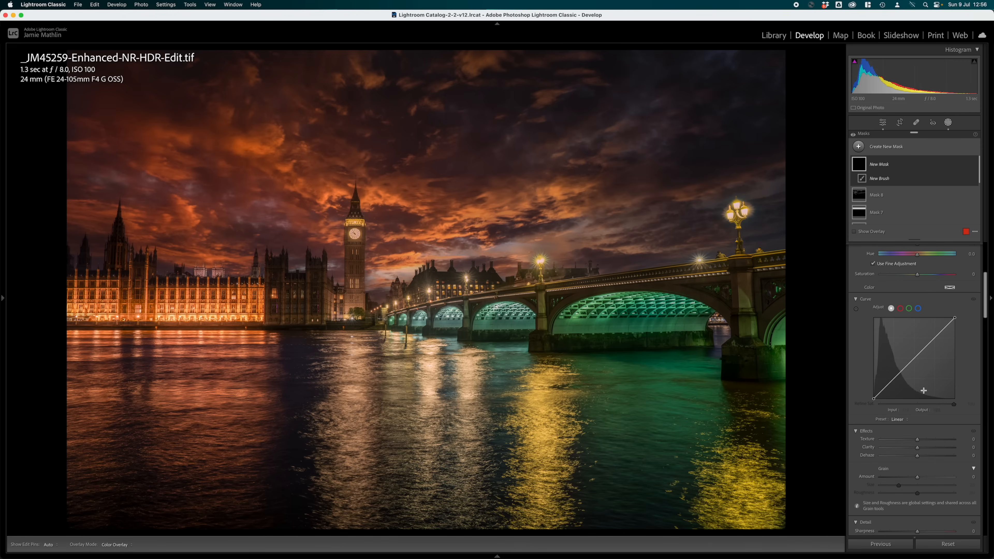
pyautogui.moveTo(917, 447); pyautogui.dragTo(930, 447)
# Brush the new mask over the cloud highlights across the whole sky and set its contrast to 10 and saturation to 22.
pyautogui.press('h')
pyautogui.click(576, 193)
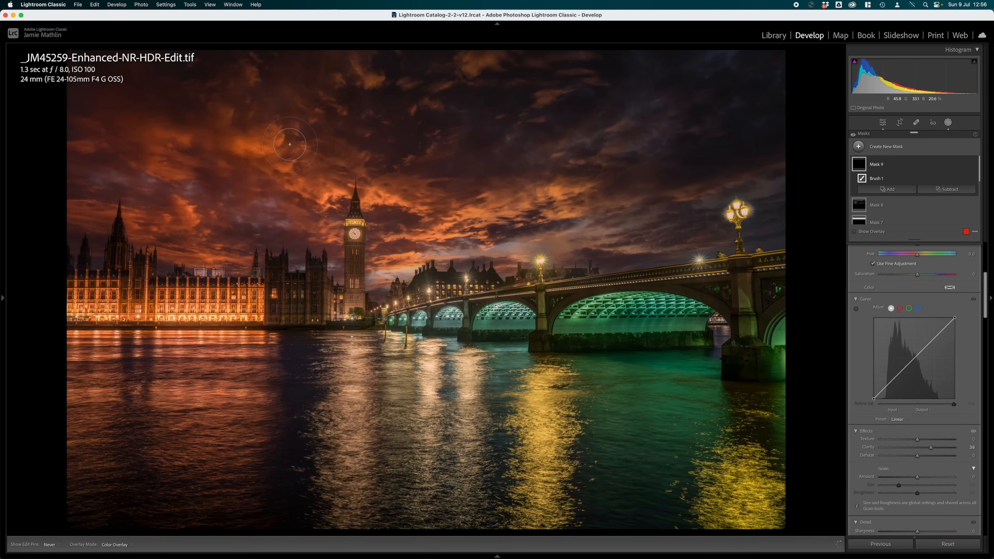
pyautogui.moveTo(282, 142); pyautogui.dragTo(281, 147)
pyautogui.moveTo(144, 131); pyautogui.dragTo(142, 131)
pyautogui.moveTo(165, 232)
pyautogui.mouseDown()
pyautogui.moveTo(180, 206)
pyautogui.moveTo(179, 235)
pyautogui.moveTo(242, 266)
pyautogui.moveTo(118, 211)
pyautogui.moveTo(74, 208)
pyautogui.mouseUp()
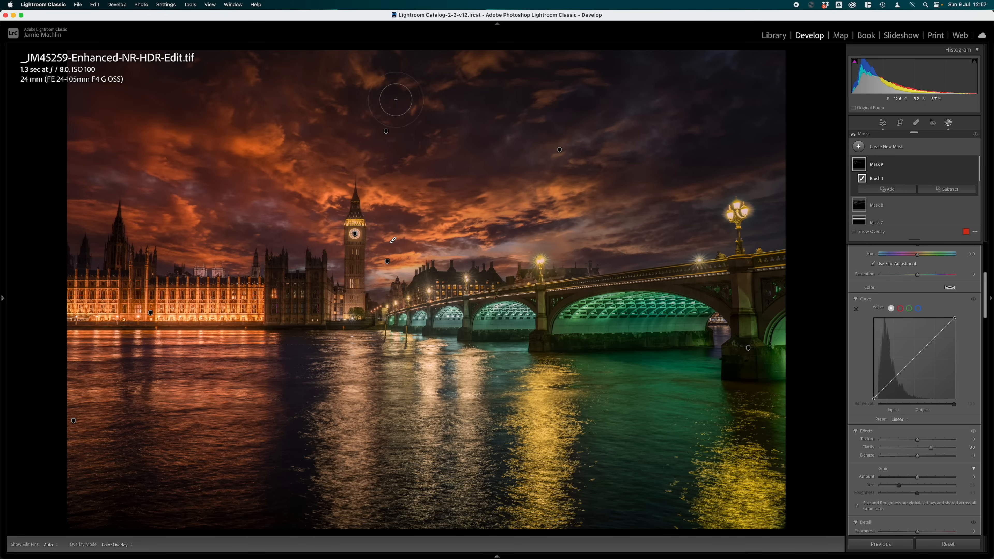
pyautogui.moveTo(366, 74); pyautogui.dragTo(387, 81)
pyautogui.moveTo(470, 62)
pyautogui.mouseDown()
pyautogui.moveTo(493, 57)
pyautogui.moveTo(488, 87)
pyautogui.moveTo(562, 152)
pyautogui.mouseUp()
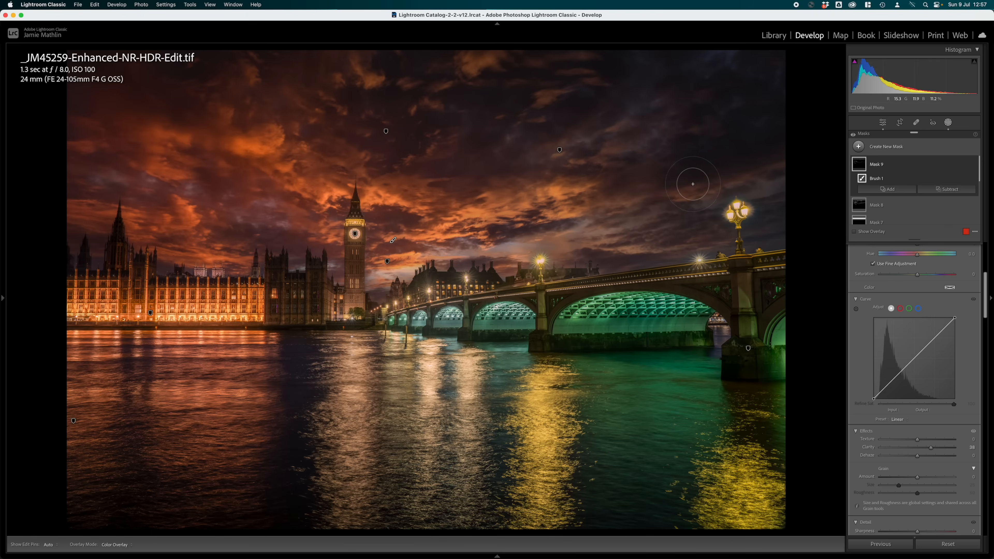
pyautogui.moveTo(803, 164)
pyautogui.mouseDown()
pyautogui.moveTo(643, 208)
pyautogui.moveTo(638, 253)
pyautogui.moveTo(566, 256)
pyautogui.mouseUp()
pyautogui.scroll(5, 930, 358)
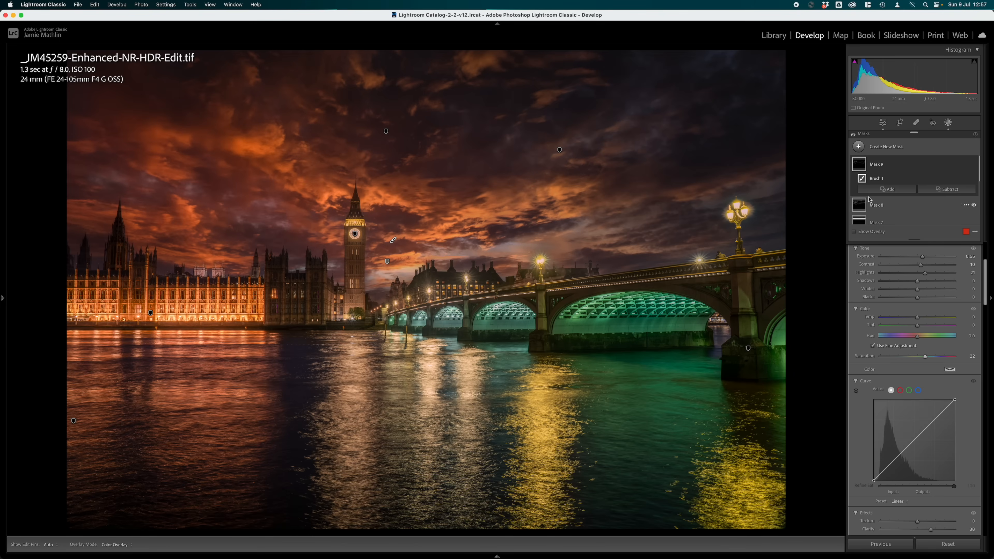
# Close the masking tool and open a copy of the photo with Lightroom adjustments in Luminar 4.
pyautogui.click(949, 123)
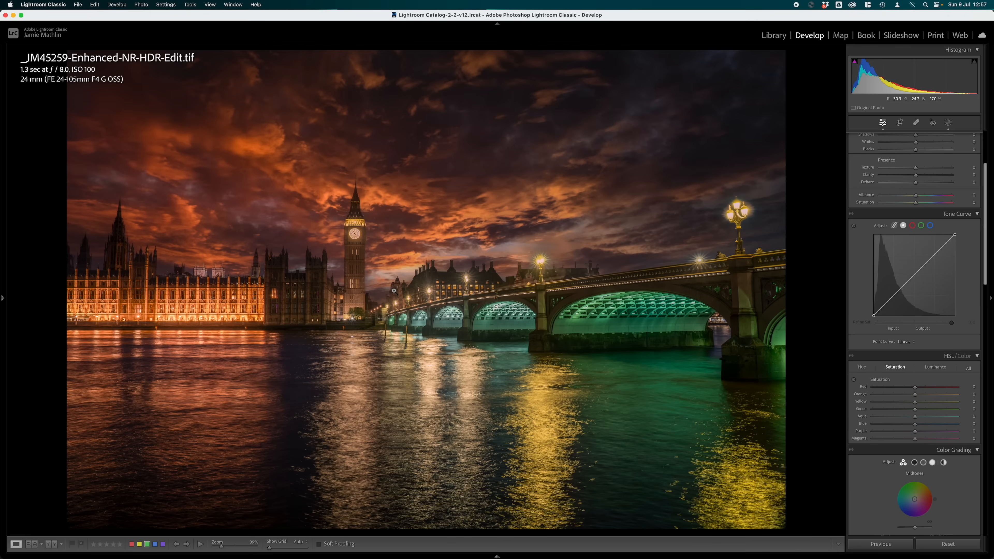
pyautogui.rightClick(395, 272)
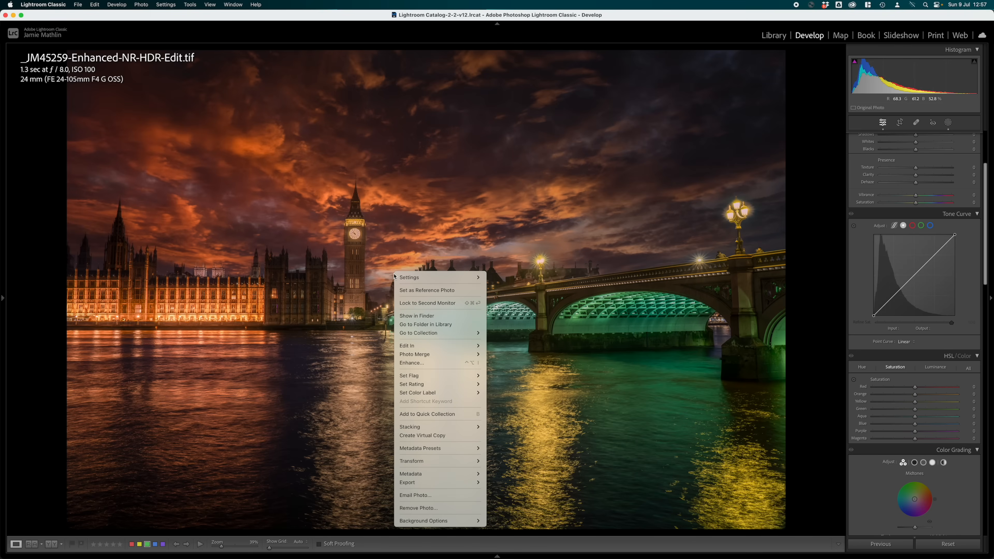
pyautogui.moveTo(456, 347)
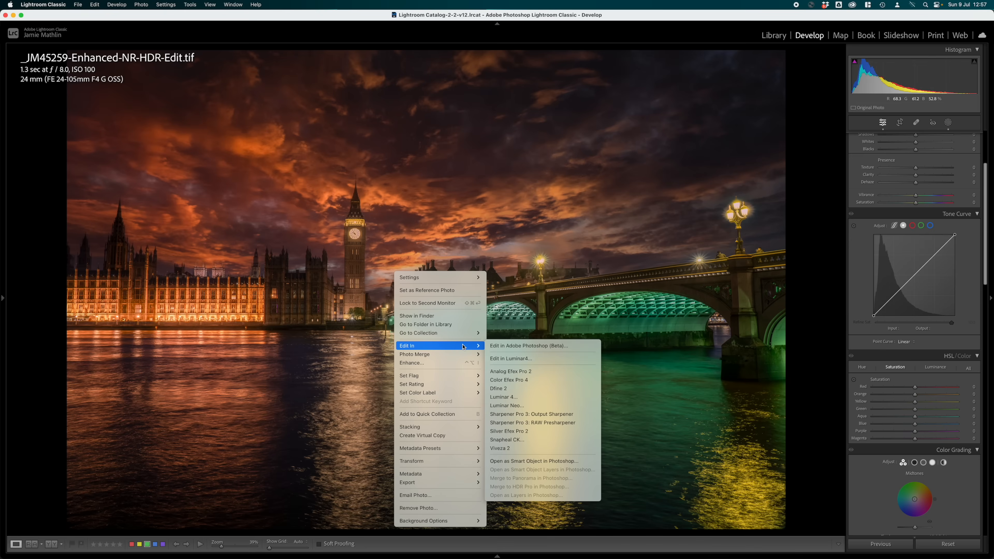
pyautogui.click(516, 399)
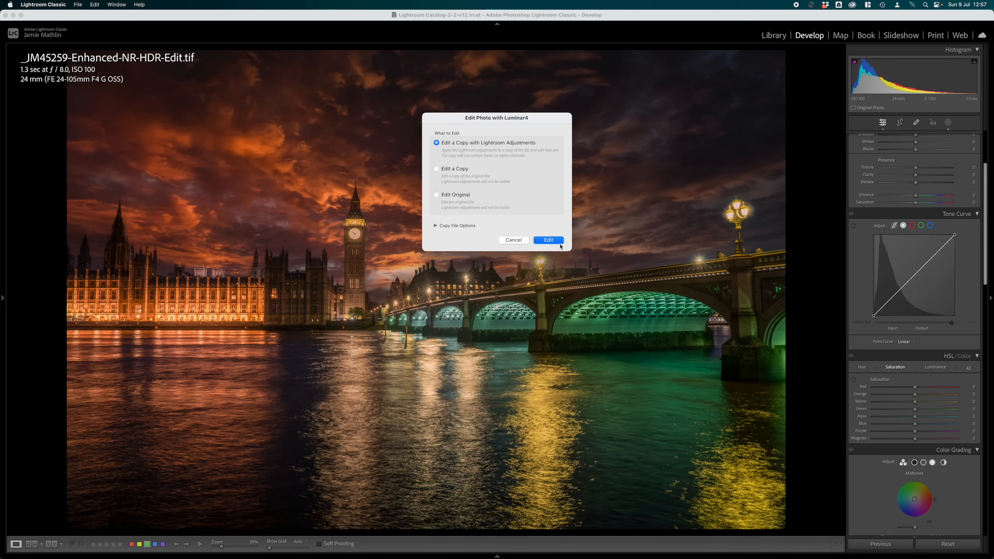
pyautogui.click(547, 242)
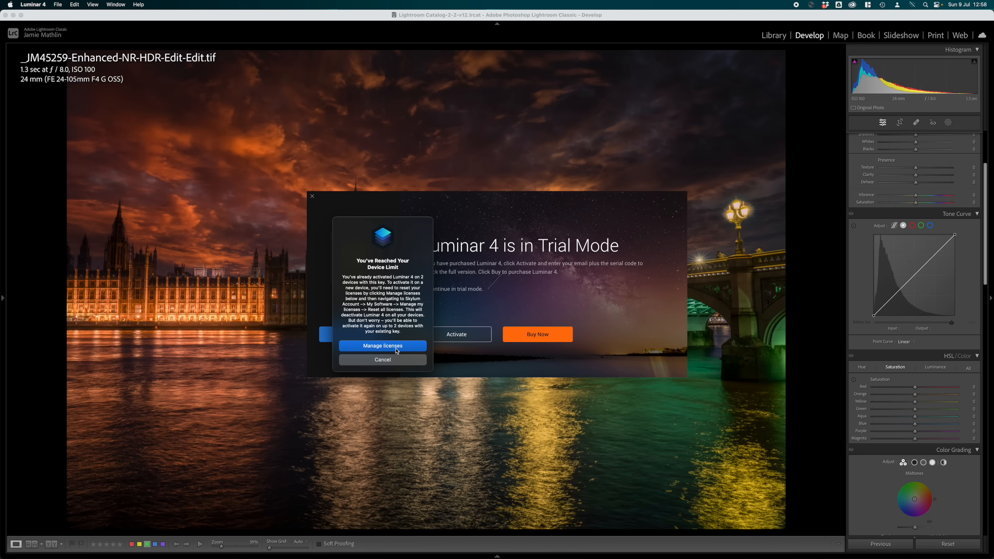
pyautogui.press('super+shift+5')
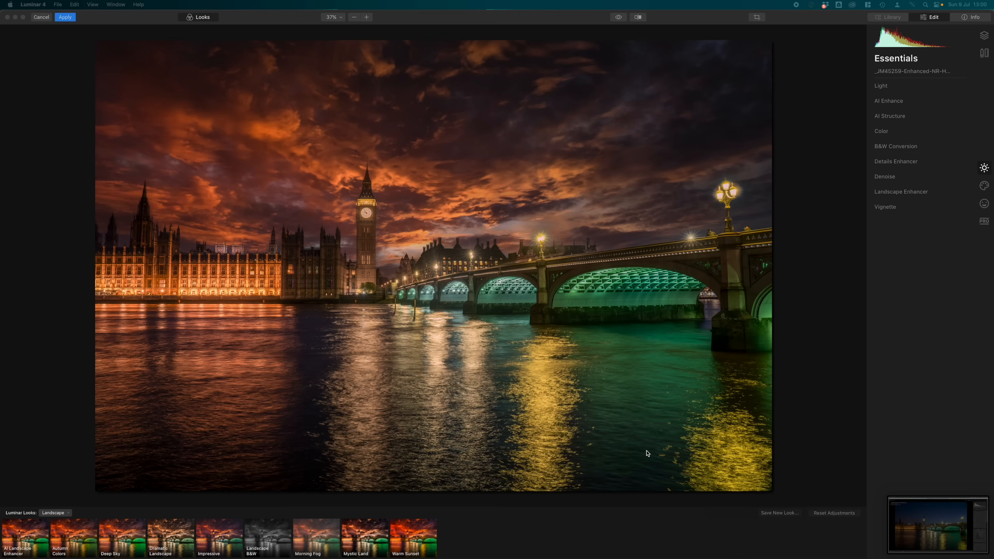
pyautogui.click(926, 525)
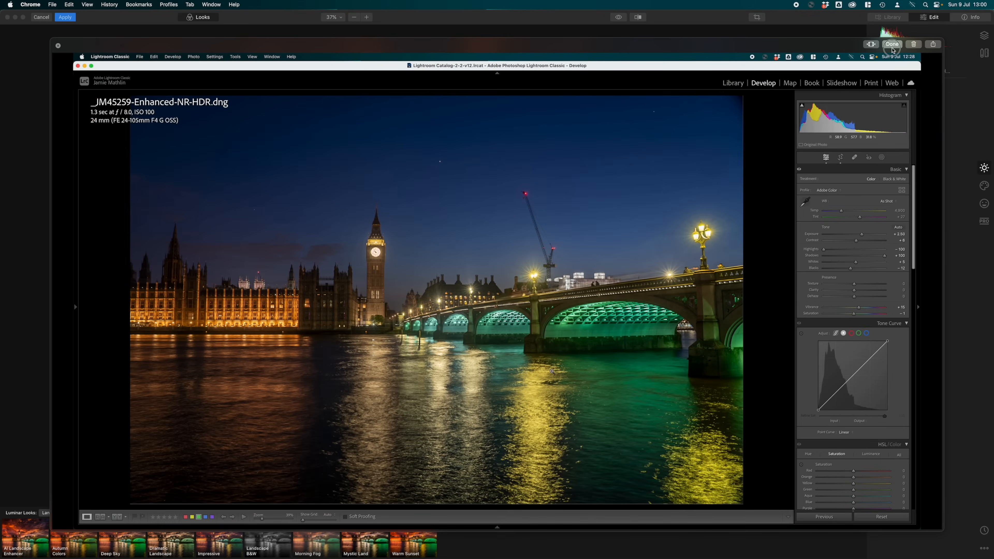
pyautogui.click(892, 44)
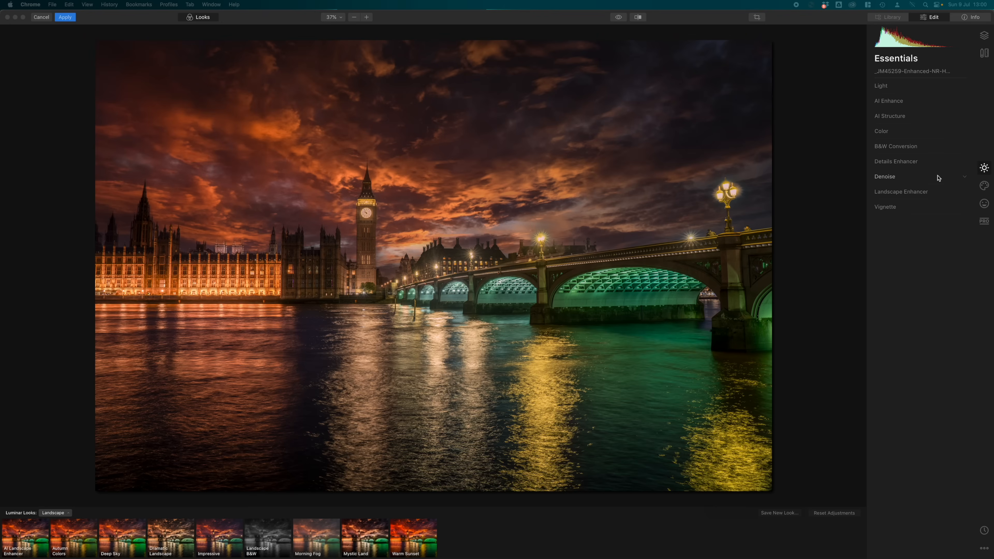
# Add Sunrays with the sun centre near the horizon just beside Big Ben's tower, and set the amount to 22.
pyautogui.click(986, 188)
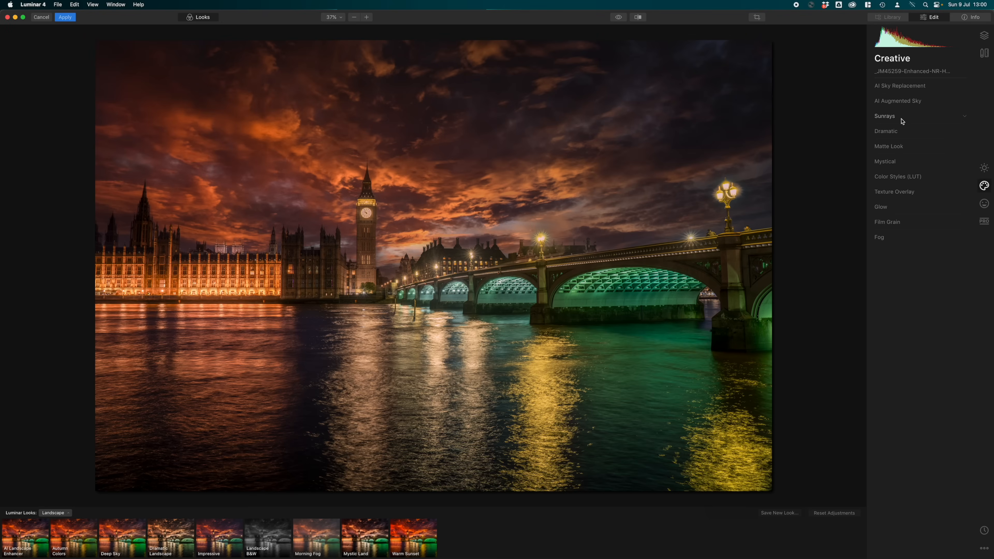
pyautogui.click(891, 120)
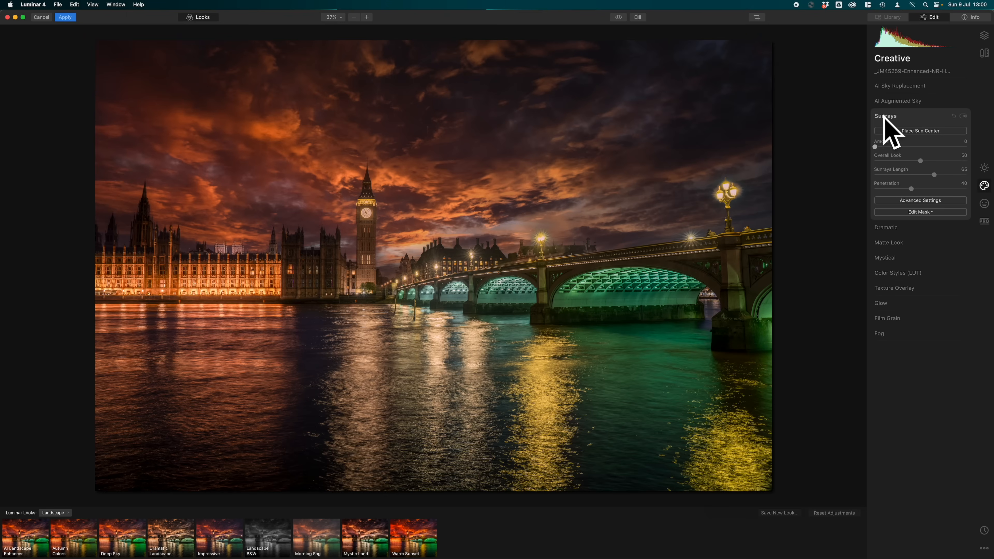
pyautogui.click(910, 132)
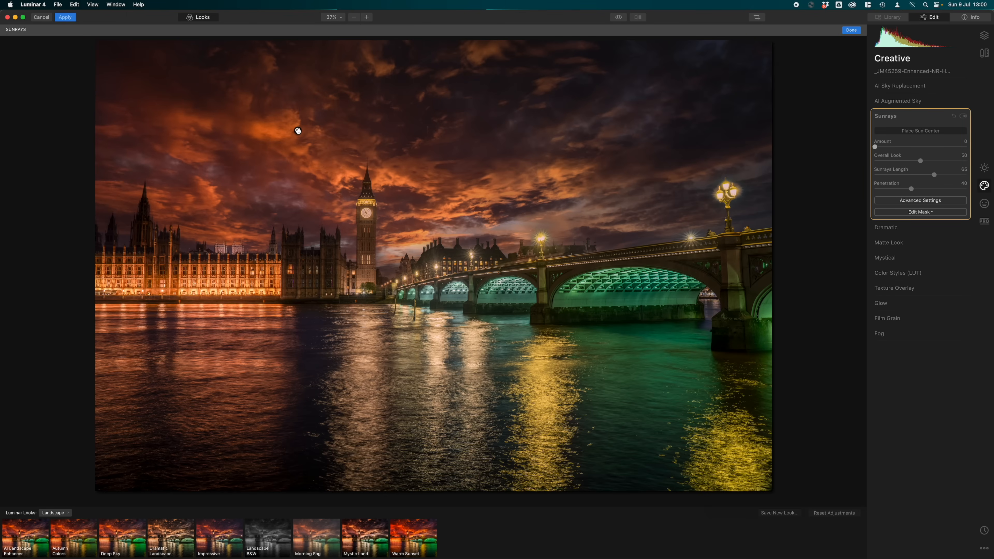
pyautogui.moveTo(297, 130)
pyautogui.mouseDown()
pyautogui.moveTo(389, 191)
pyautogui.moveTo(400, 225)
pyautogui.moveTo(389, 265)
pyautogui.mouseUp()
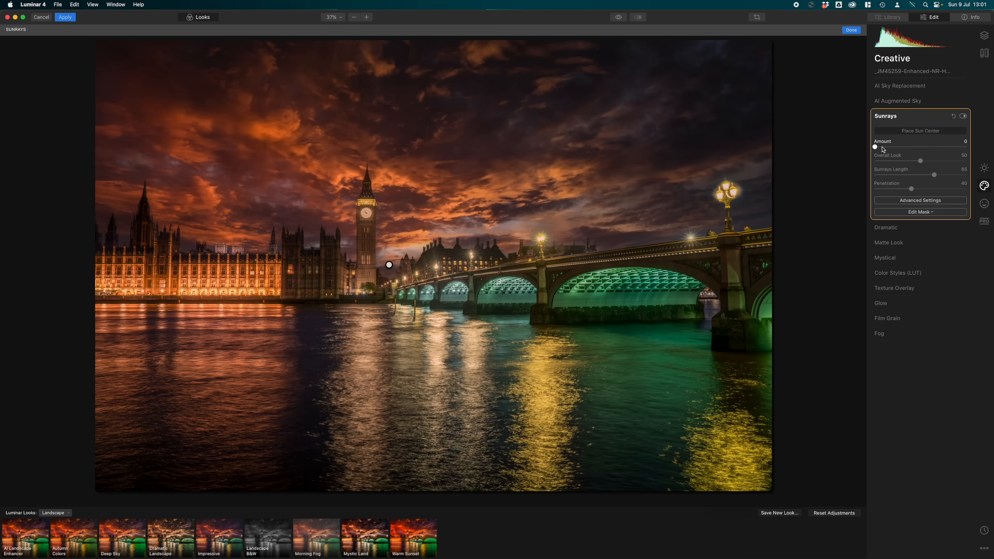
pyautogui.moveTo(875, 148); pyautogui.dragTo(896, 147)
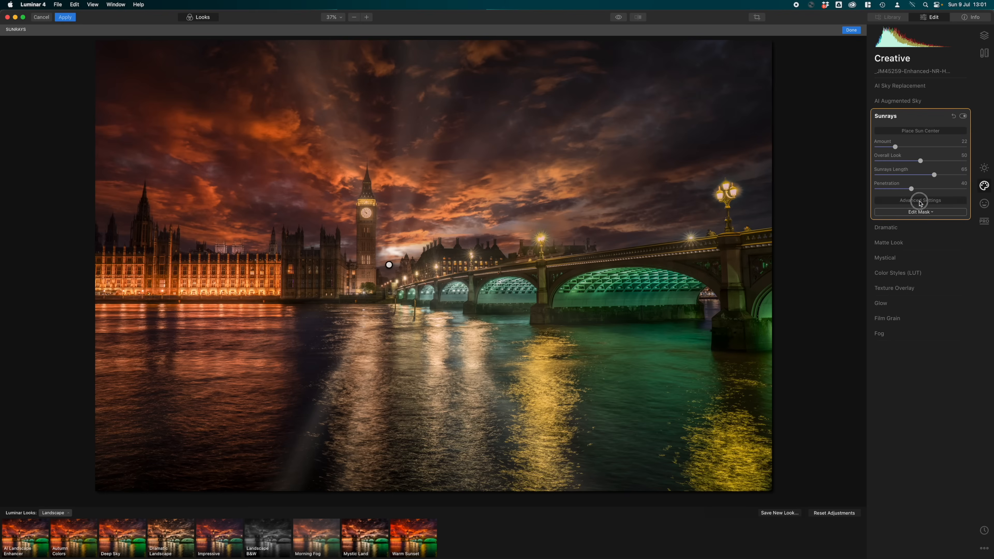
# Set the sunrays' overall look to 66, length to 34 and penetration to about 46, and move the sun centre slightly higher.
pyautogui.click(920, 200)
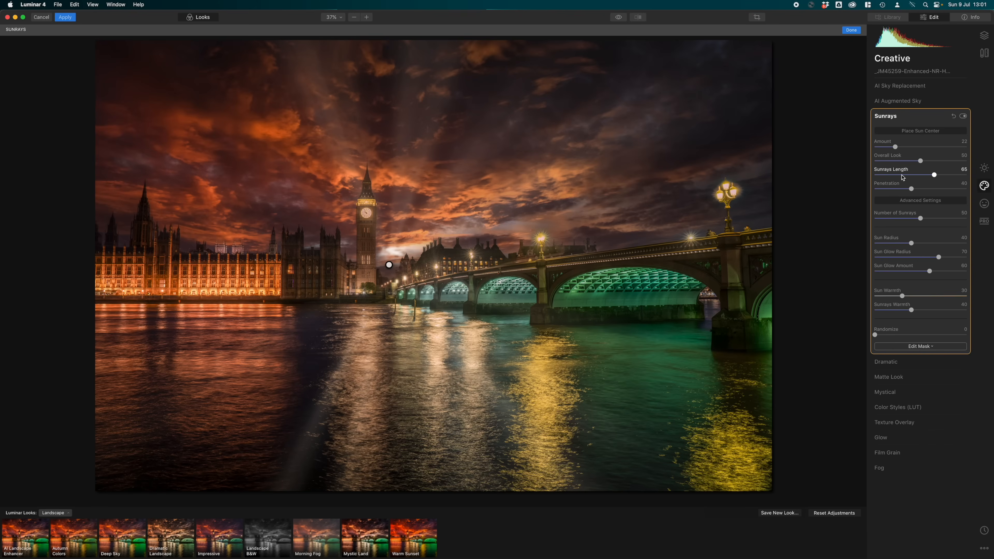
pyautogui.click(913, 175)
pyautogui.moveTo(913, 175)
pyautogui.mouseDown()
pyautogui.moveTo(947, 160)
pyautogui.moveTo(883, 159)
pyautogui.moveTo(970, 160)
pyautogui.moveTo(935, 161)
pyautogui.moveTo(914, 191)
pyautogui.moveTo(937, 192)
pyautogui.moveTo(923, 191)
pyautogui.mouseUp()
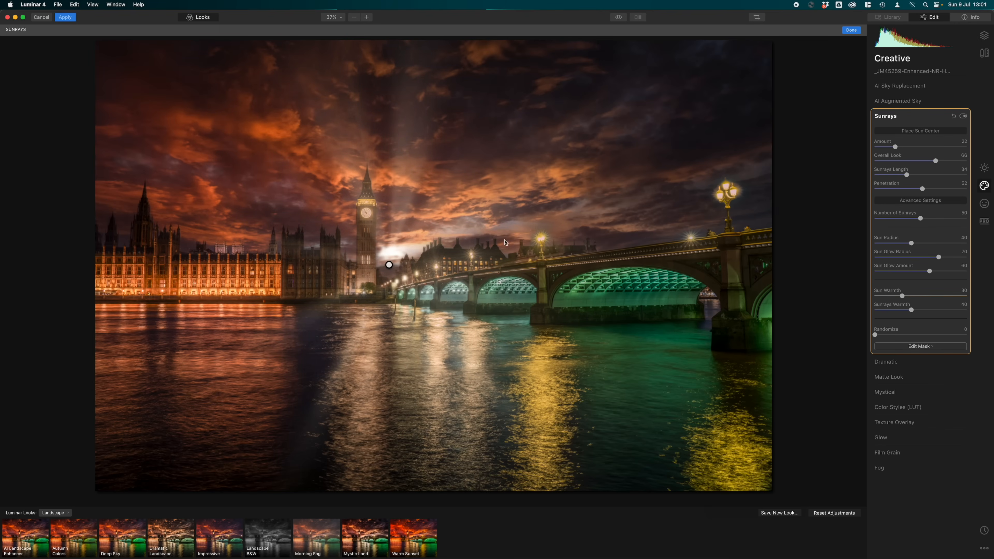
pyautogui.moveTo(388, 265); pyautogui.dragTo(390, 256)
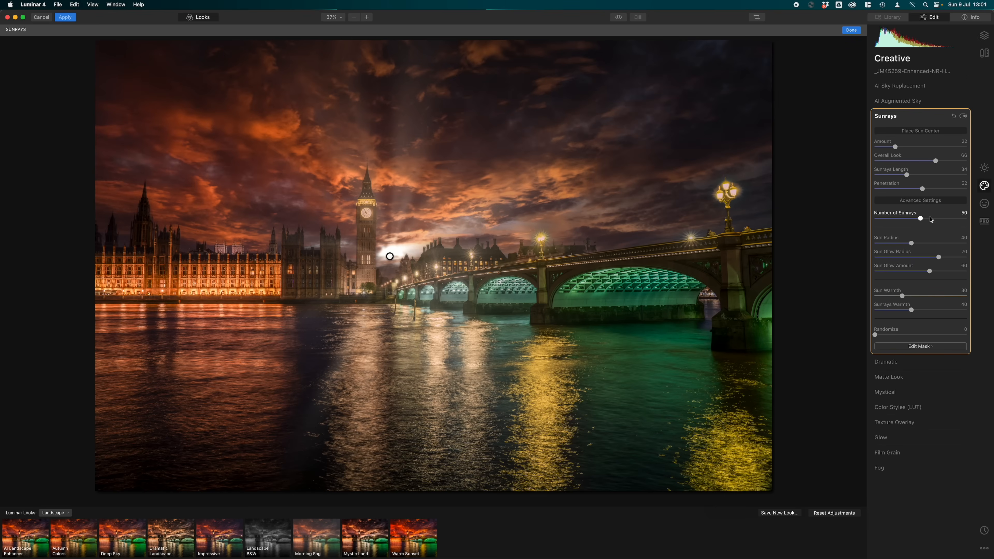
pyautogui.moveTo(925, 191); pyautogui.dragTo(917, 191)
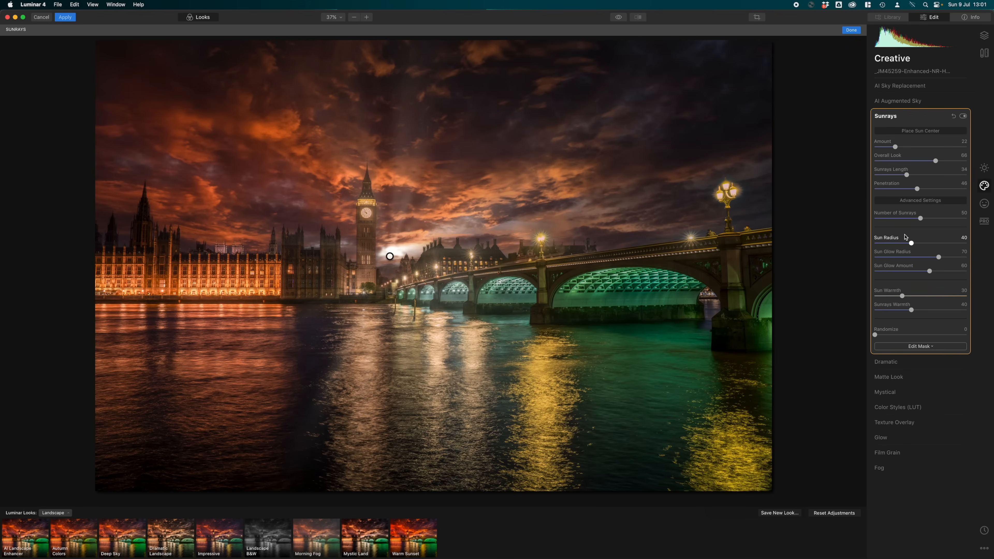
# Set sun radius to 11, glow radius to 57, glow amount to 52, sun warmth to 52, sunrays warmth to 51 and randomize to 3.
pyautogui.moveTo(943, 243); pyautogui.dragTo(923, 313)
pyautogui.click(912, 296)
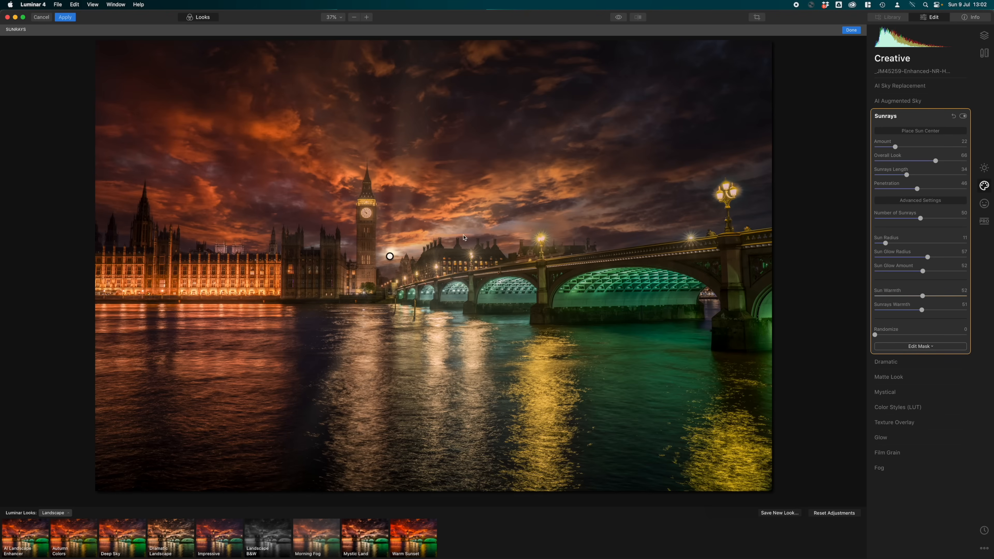
pyautogui.moveTo(875, 336); pyautogui.dragTo(877, 335)
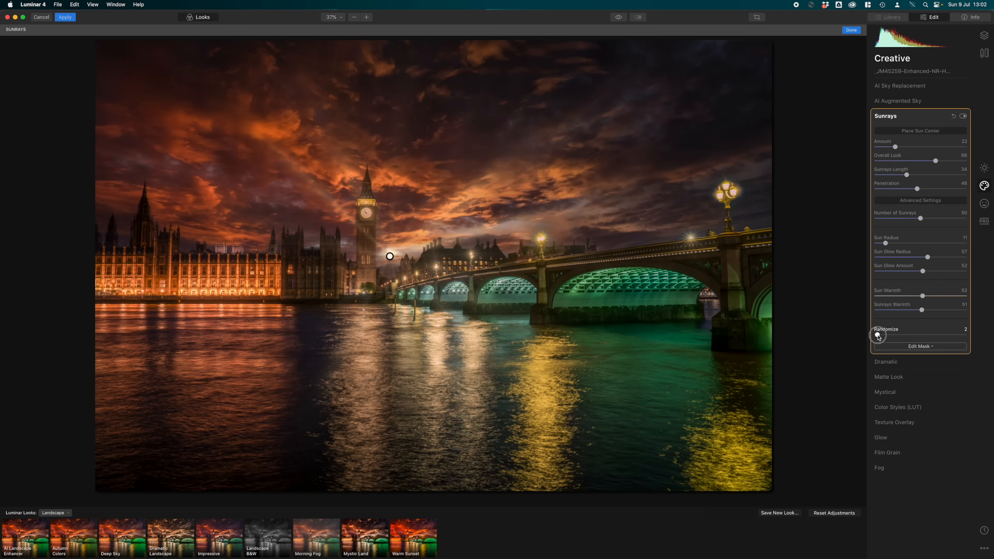
pyautogui.moveTo(878, 336); pyautogui.dragTo(879, 337)
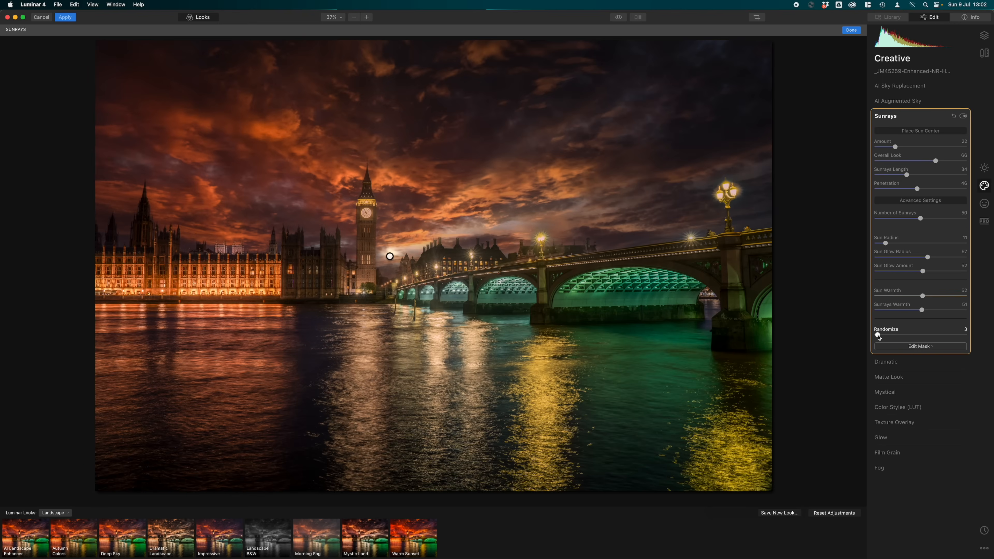
# Set the number of sunrays to 39 and fine-tune the ray pattern with a randomize value of 6.
pyautogui.click(879, 335)
pyautogui.moveTo(879, 336); pyautogui.dragTo(878, 335)
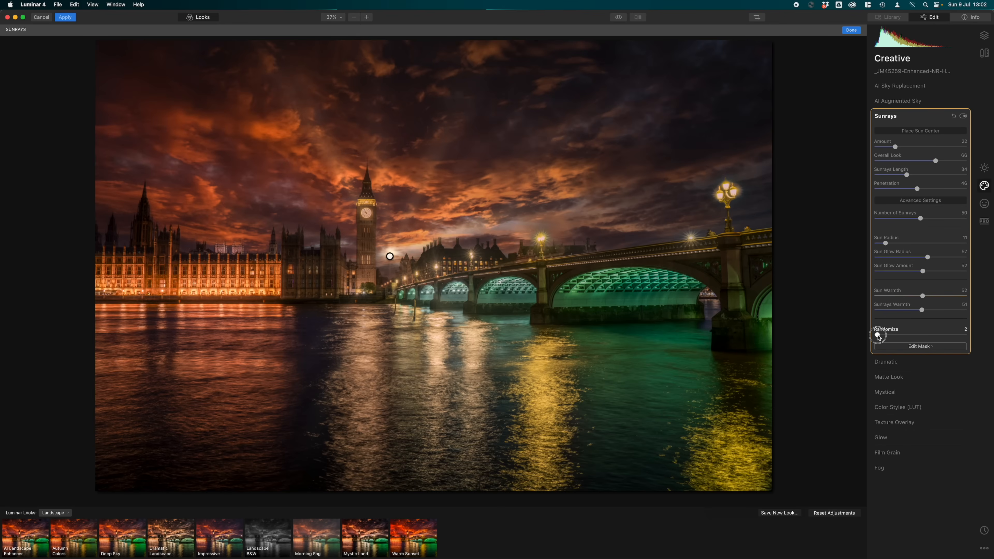
pyautogui.moveTo(877, 335); pyautogui.dragTo(878, 335)
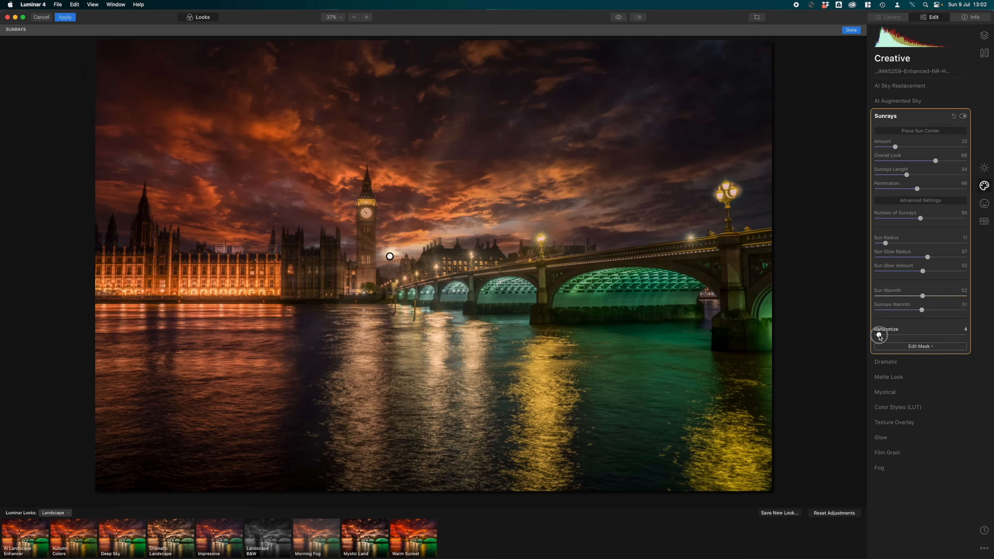
pyautogui.moveTo(879, 336); pyautogui.dragTo(880, 336)
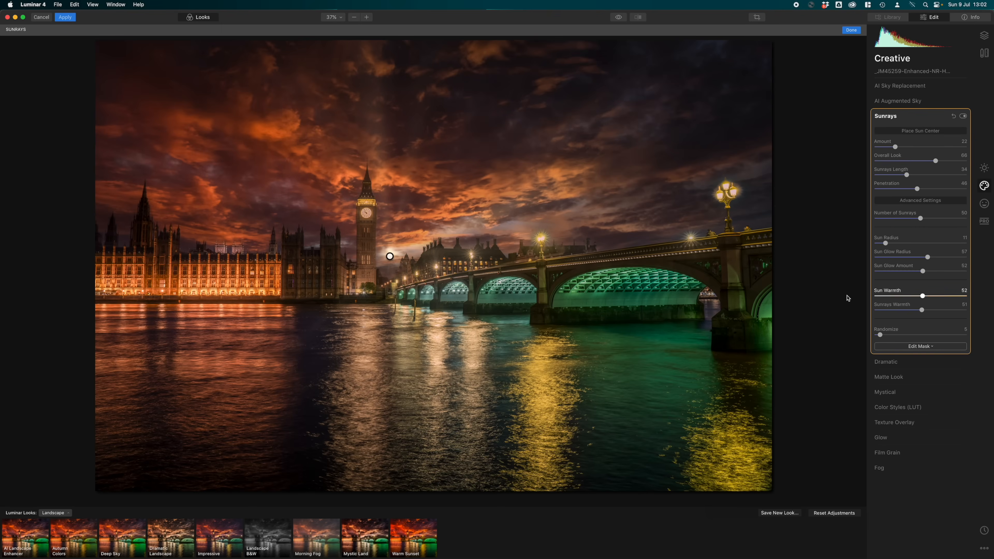
pyautogui.moveTo(914, 222); pyautogui.dragTo(889, 220)
pyautogui.click(911, 222)
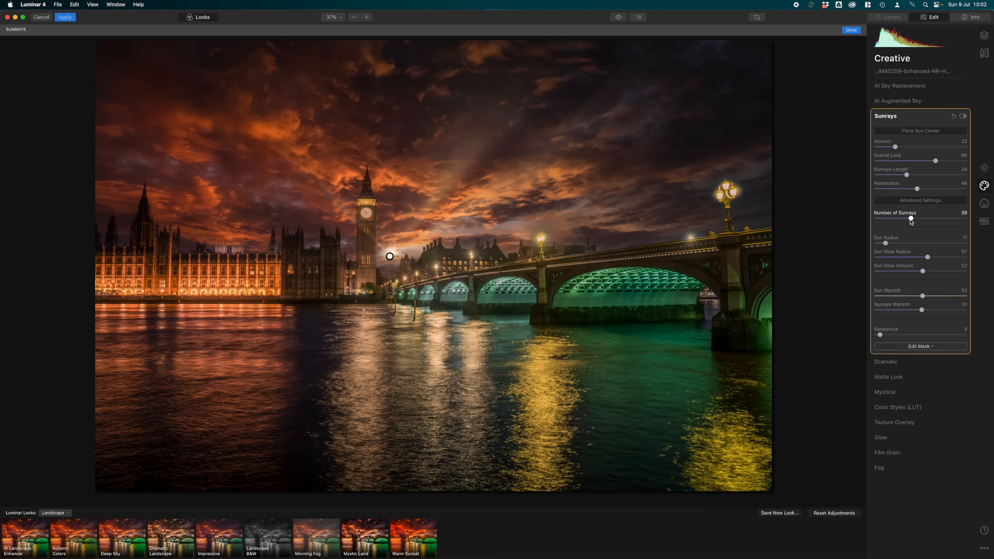
pyautogui.moveTo(880, 336); pyautogui.dragTo(881, 337)
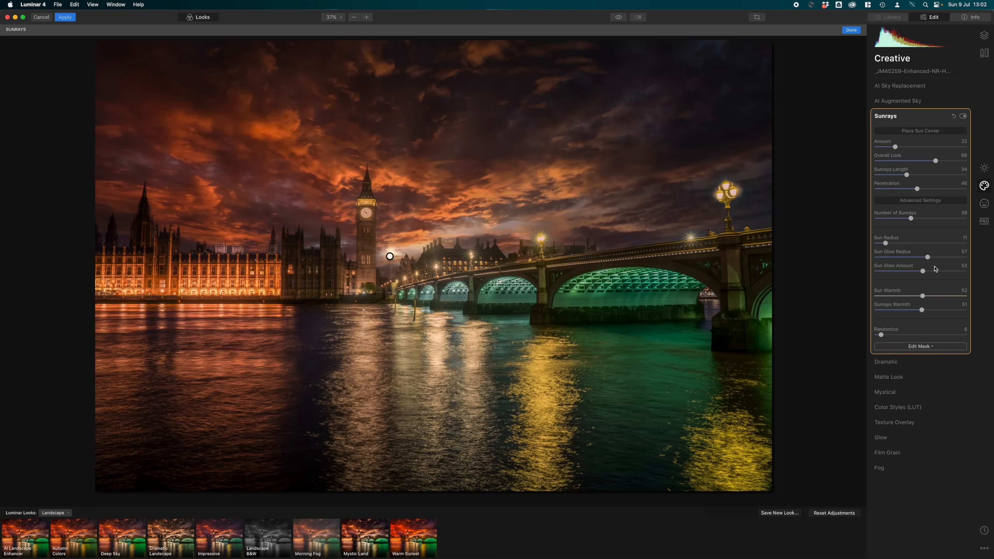
# Refine the sunrays with amount 24, overall look 54, length 26, randomize 4, sun glow radius 36 and sun glow amount 45.
pyautogui.moveTo(905, 175); pyautogui.dragTo(898, 149)
pyautogui.click(936, 162)
pyautogui.moveTo(882, 336); pyautogui.dragTo(881, 336)
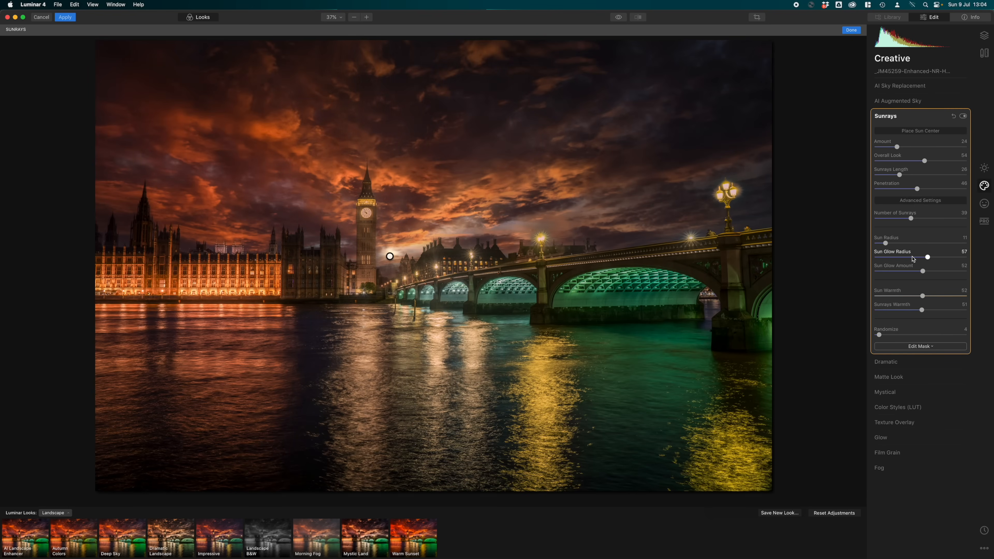
pyautogui.moveTo(927, 258)
pyautogui.mouseDown()
pyautogui.moveTo(883, 259)
pyautogui.moveTo(908, 258)
pyautogui.moveTo(900, 272)
pyautogui.moveTo(917, 273)
pyautogui.mouseUp()
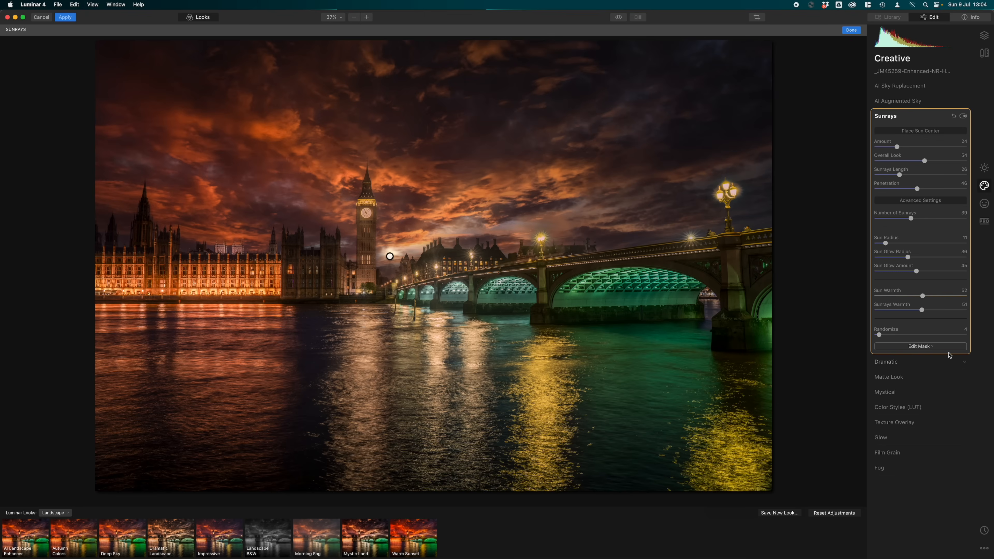
# Add a radial mask to the Sunrays effect, narrow it to a tall ellipse and centre it over the Parliament buildings beside Big Ben.
pyautogui.click(920, 346)
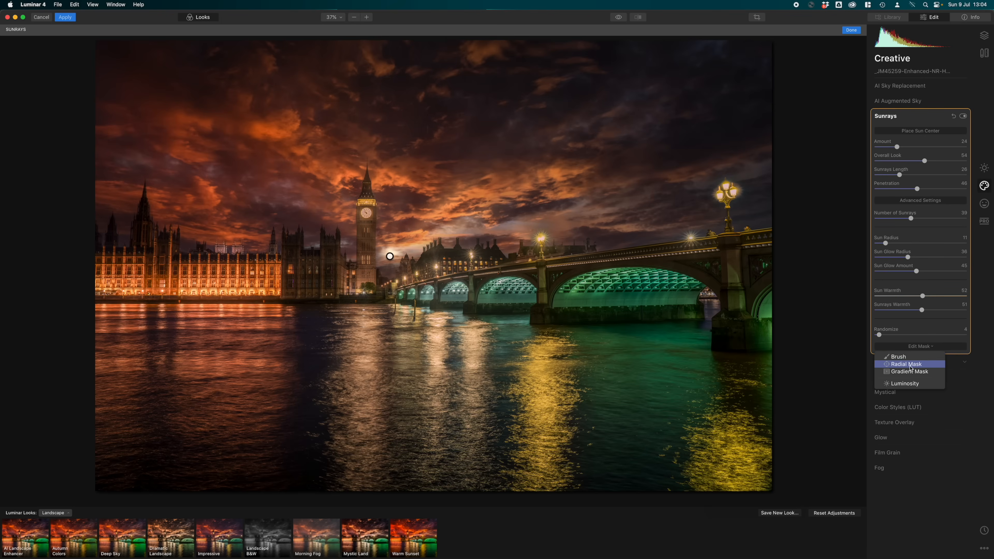
pyautogui.click(906, 365)
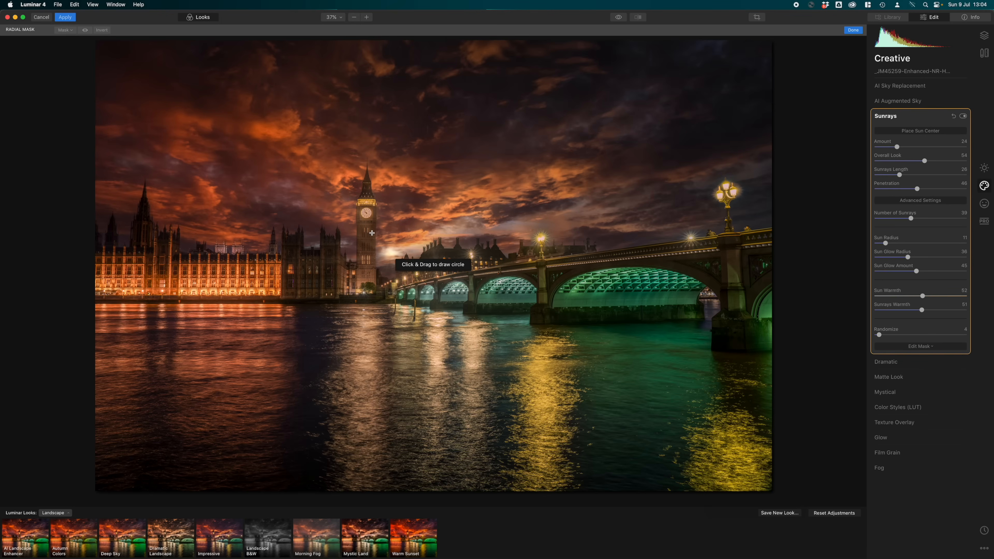
pyautogui.moveTo(373, 235); pyautogui.dragTo(469, 337)
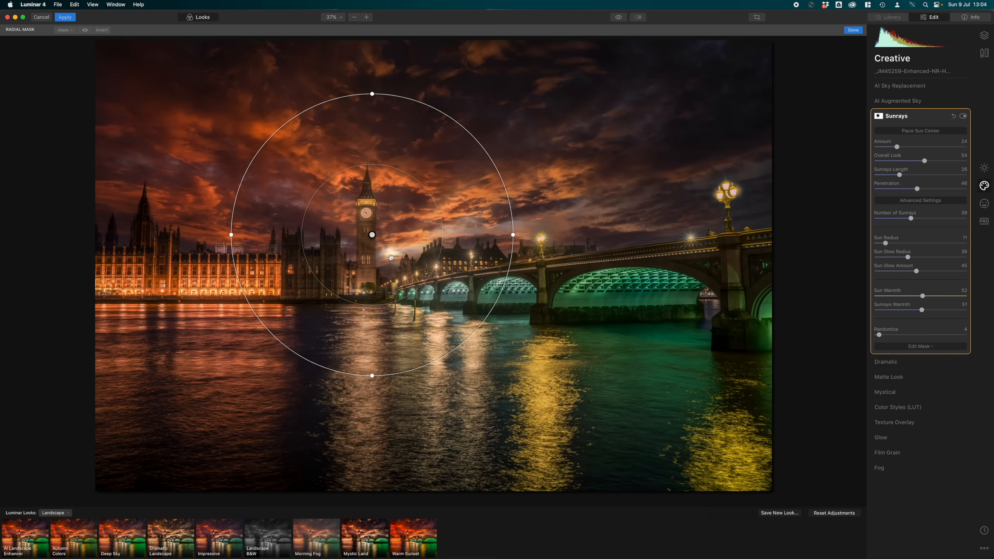
pyautogui.moveTo(372, 235); pyautogui.dragTo(288, 255)
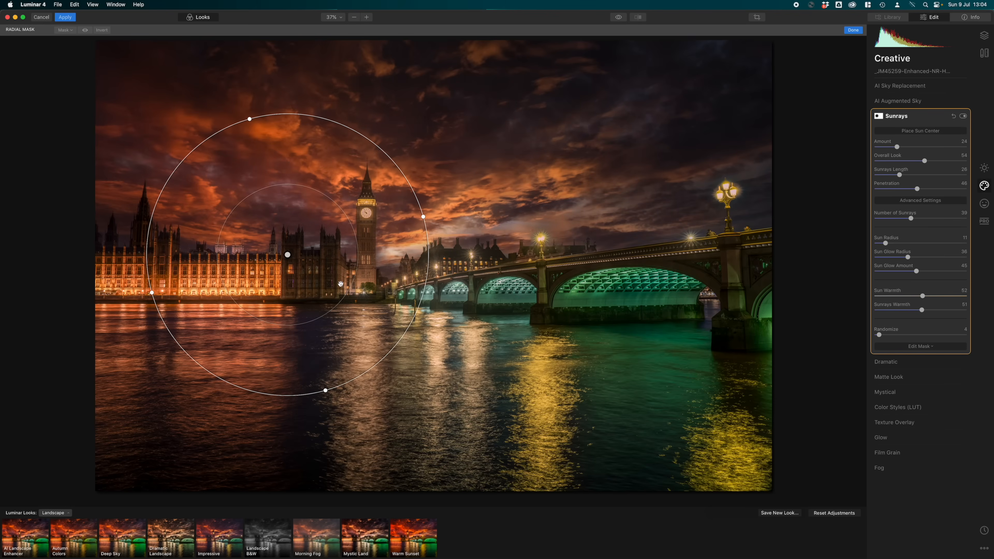
pyautogui.moveTo(287, 254); pyautogui.dragTo(273, 250)
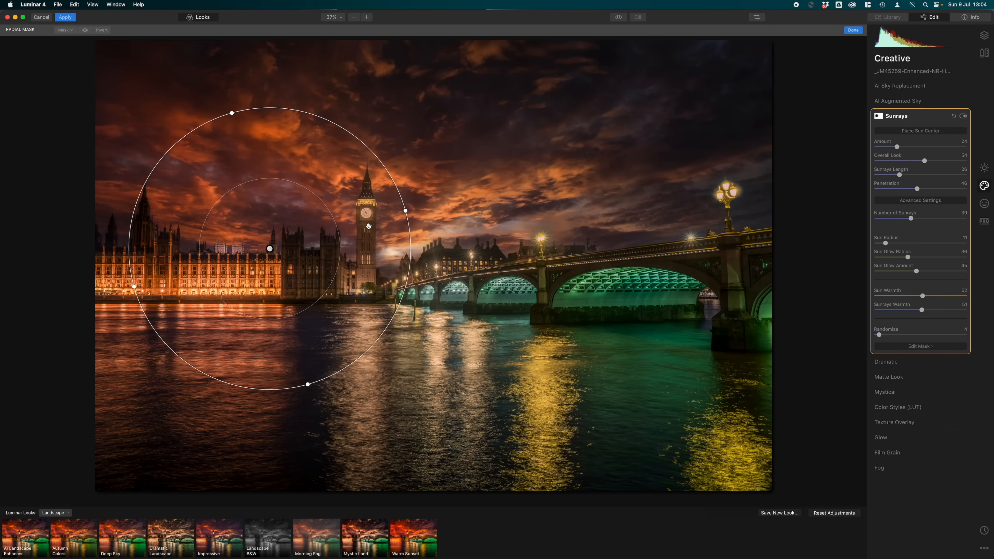
pyautogui.moveTo(404, 211); pyautogui.dragTo(331, 232)
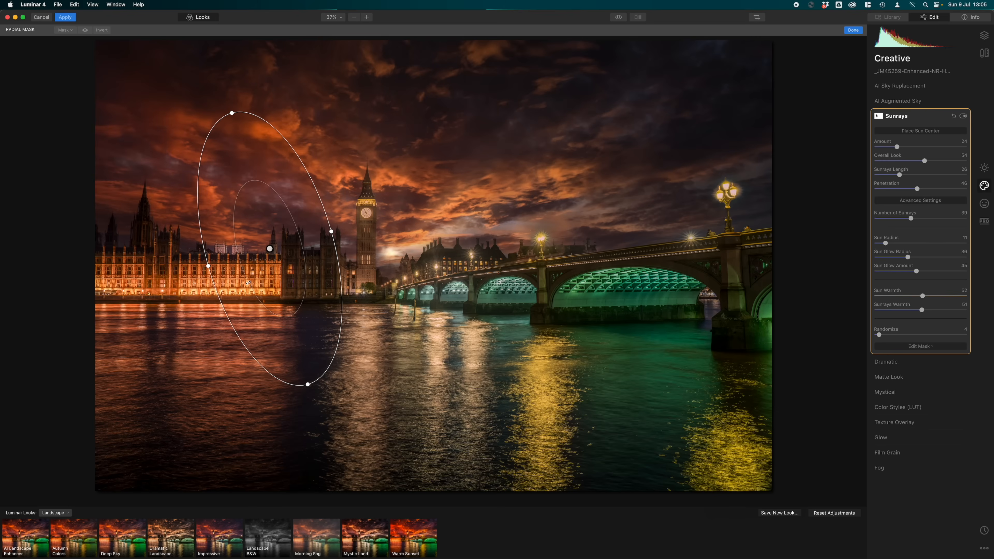
pyautogui.moveTo(312, 393); pyautogui.dragTo(269, 393)
pyautogui.moveTo(269, 249); pyautogui.dragTo(319, 246)
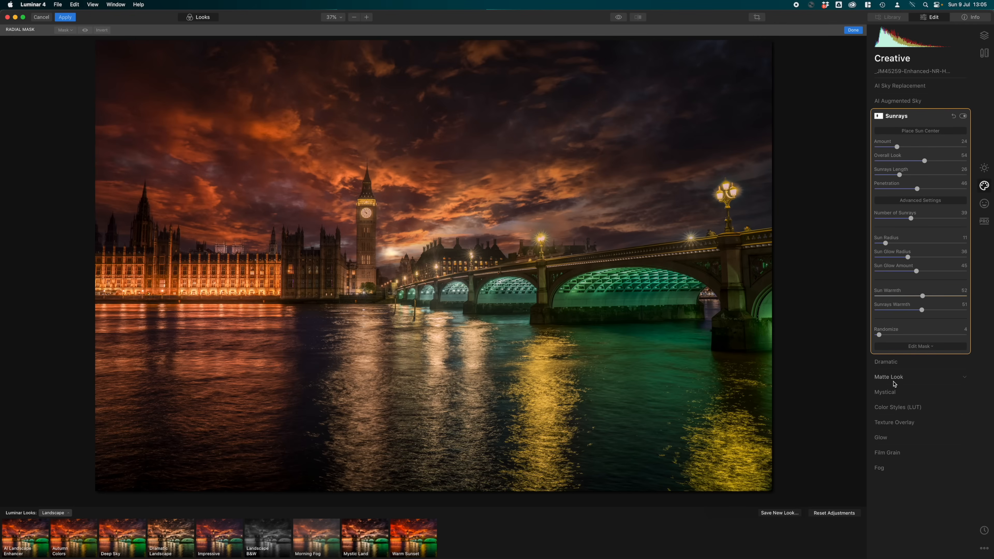
# Add the Mystical effect with an amount of 34 and shadows of 50.
pyautogui.click(896, 392)
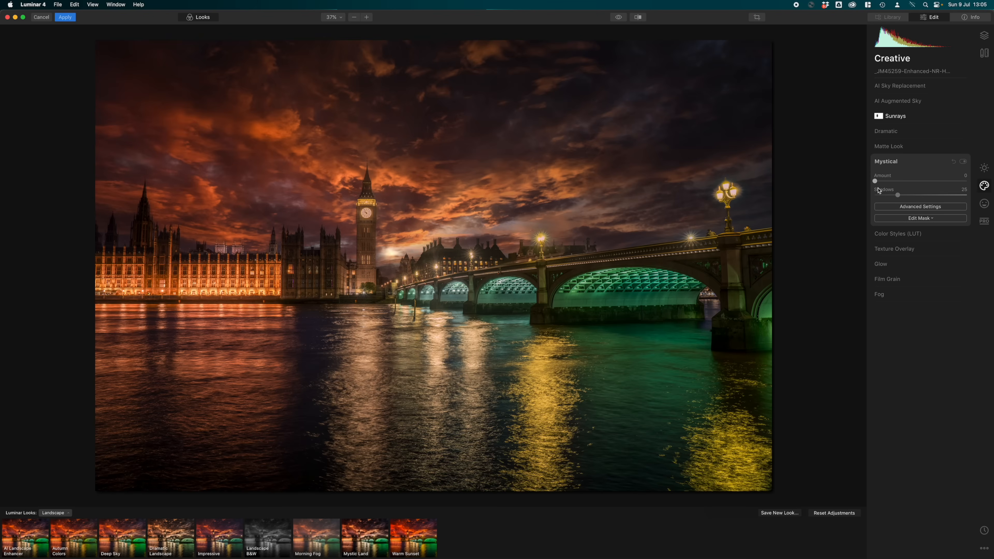
pyautogui.click(933, 181)
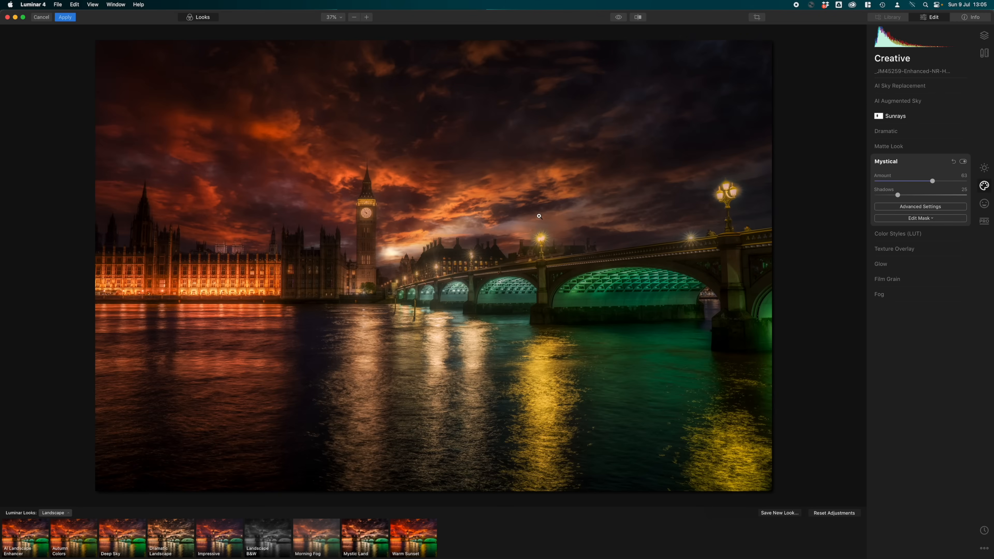
pyautogui.moveTo(910, 181)
pyautogui.mouseDown()
pyautogui.moveTo(900, 196)
pyautogui.moveTo(920, 198)
pyautogui.moveTo(907, 184)
pyautogui.mouseUp()
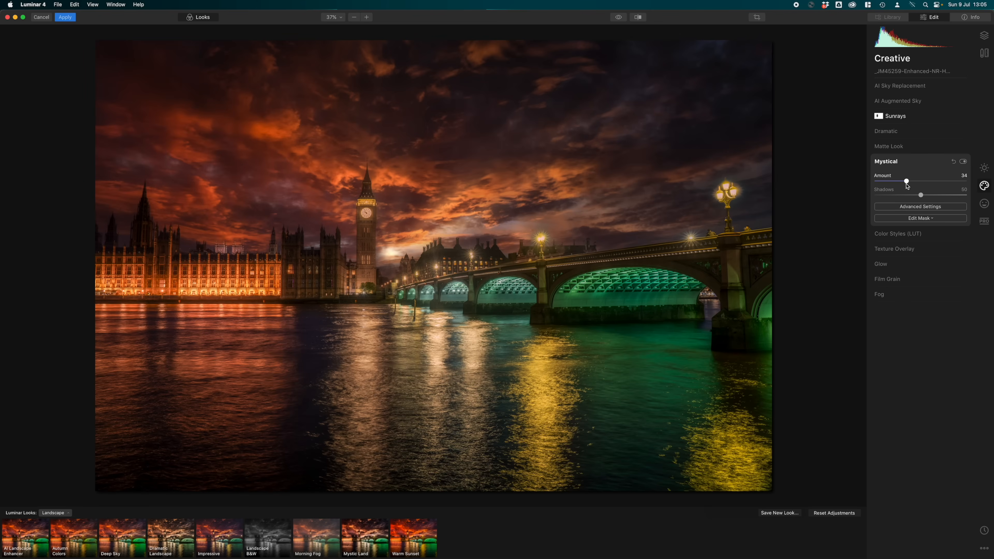
pyautogui.click(907, 184)
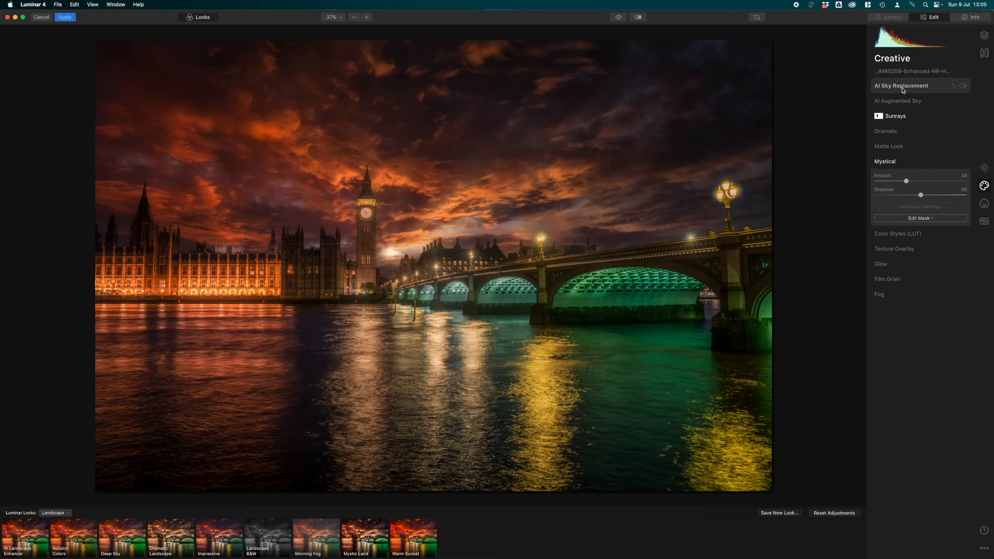
pyautogui.click(901, 86)
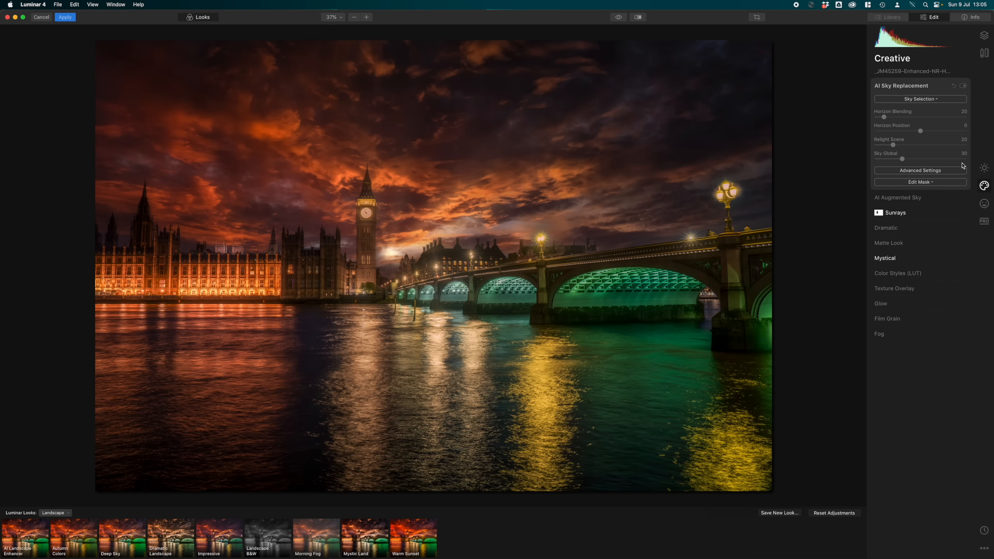
pyautogui.click(916, 198)
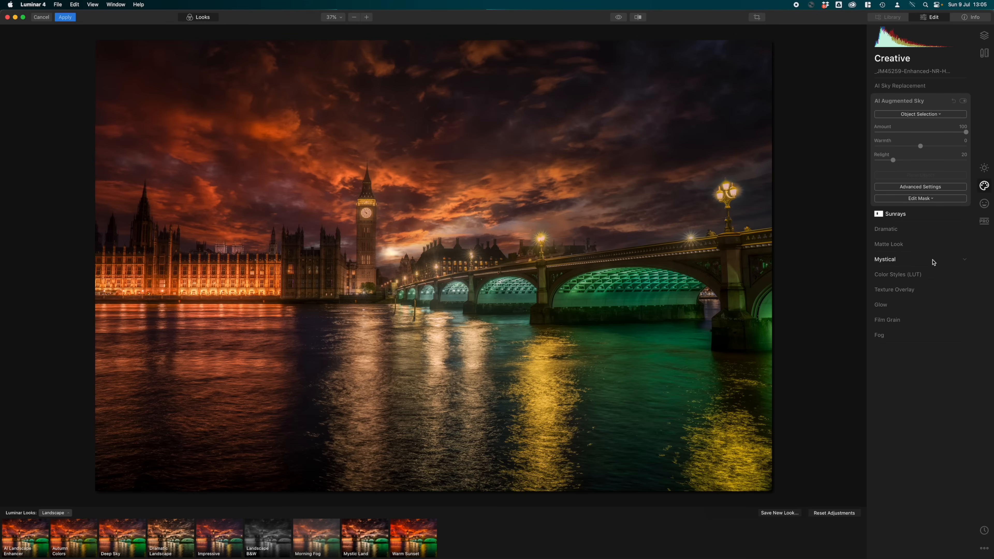
# Enhance the photo with AI Accent at about 21 and a touch of AI Sky Enhancer, and apply the edits back to Lightroom Classic.
pyautogui.click(984, 167)
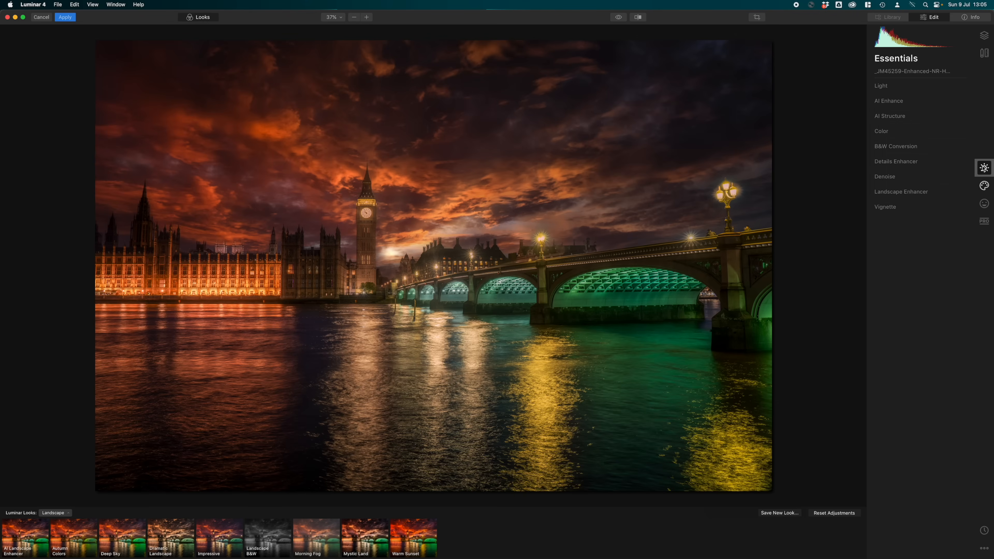
pyautogui.click(888, 102)
pyautogui.click(889, 120)
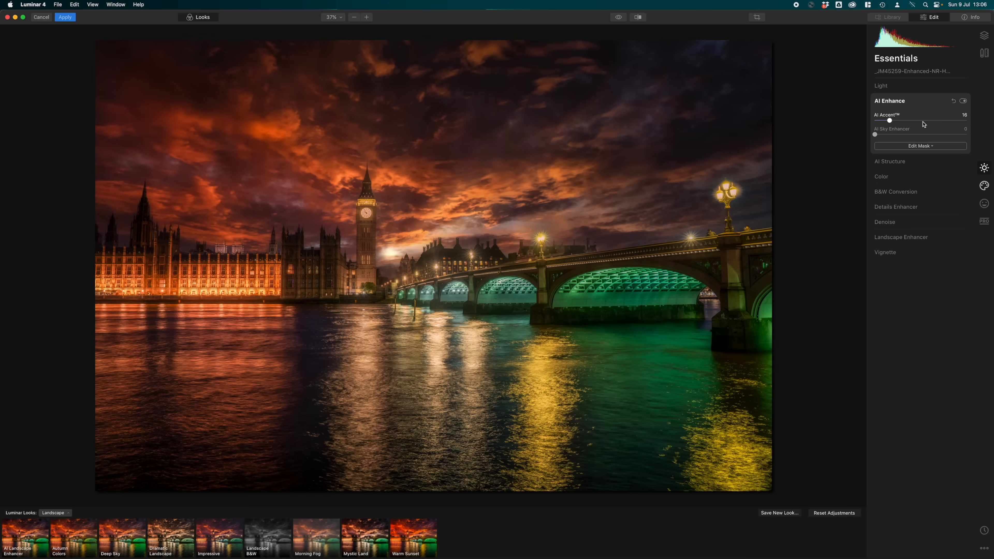
pyautogui.click(923, 122)
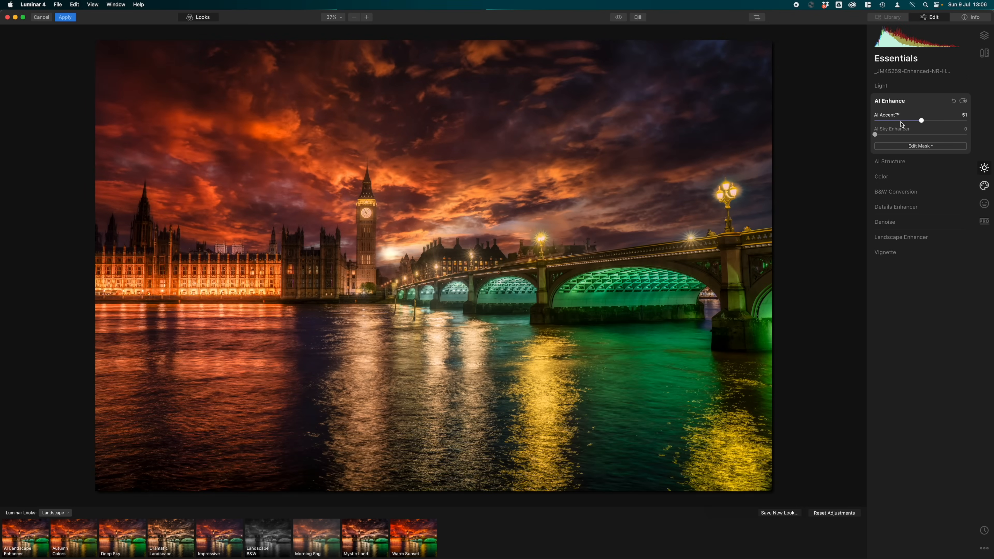
pyautogui.moveTo(904, 122); pyautogui.dragTo(894, 122)
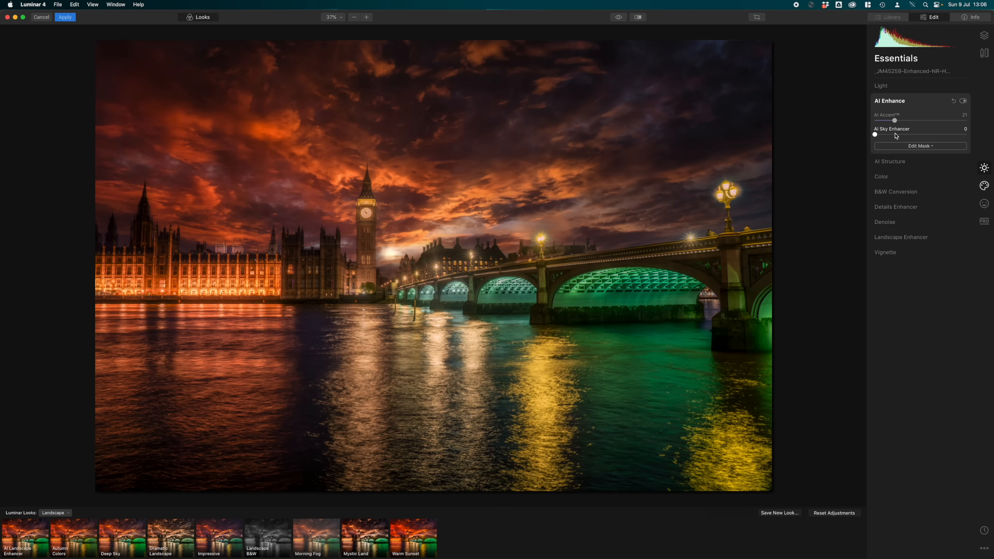
pyautogui.click(890, 134)
pyautogui.moveTo(938, 136); pyautogui.dragTo(890, 121)
pyautogui.click(65, 17)
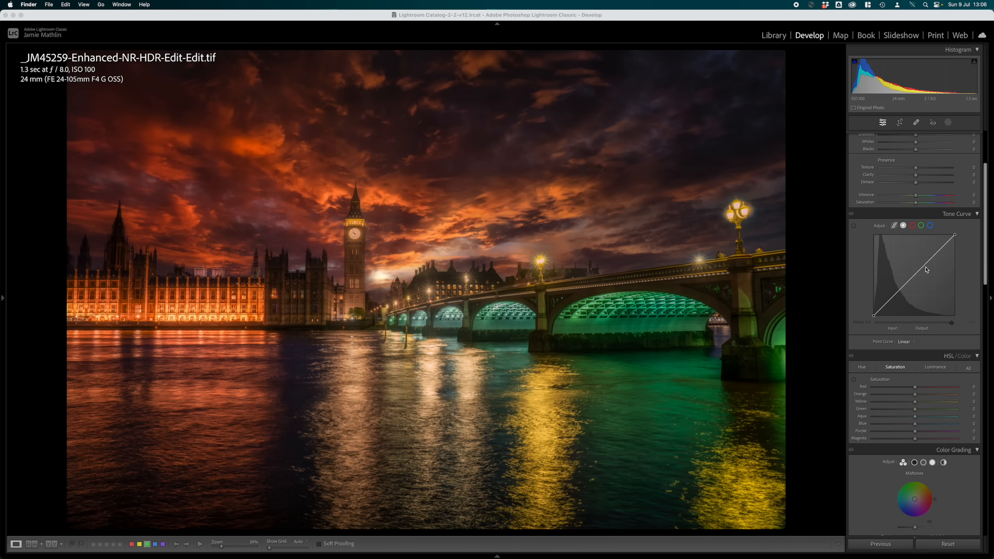
# Set the returned photo's vibrance to +34 and saturation to -11.
pyautogui.scroll(5, 913, 332)
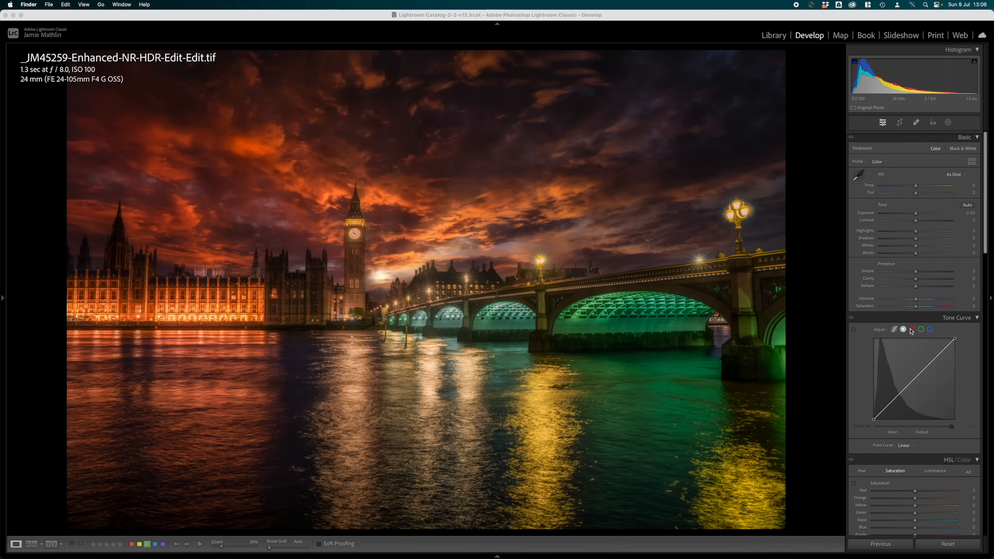
pyautogui.click(910, 307)
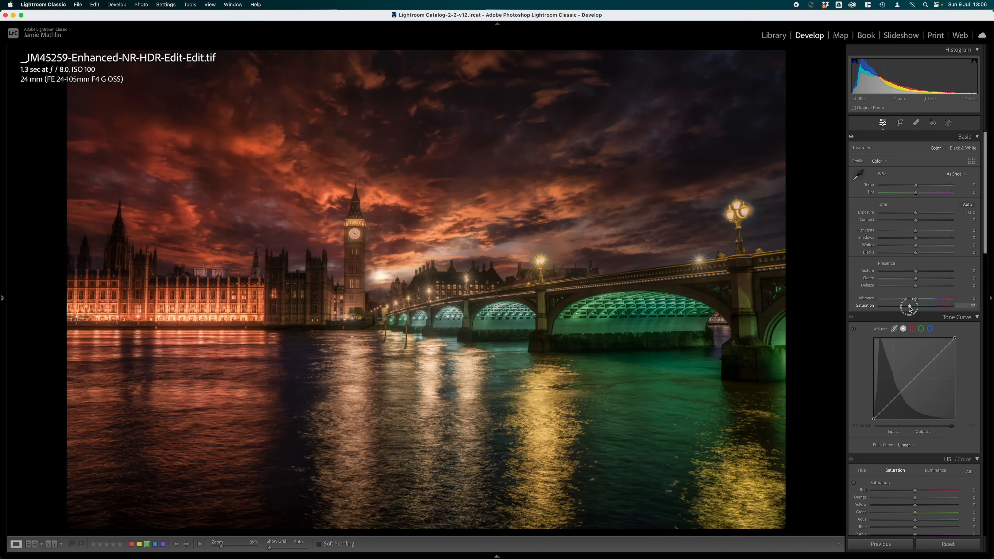
pyautogui.moveTo(917, 298)
pyautogui.mouseDown()
pyautogui.moveTo(933, 301)
pyautogui.moveTo(914, 309)
pyautogui.mouseUp()
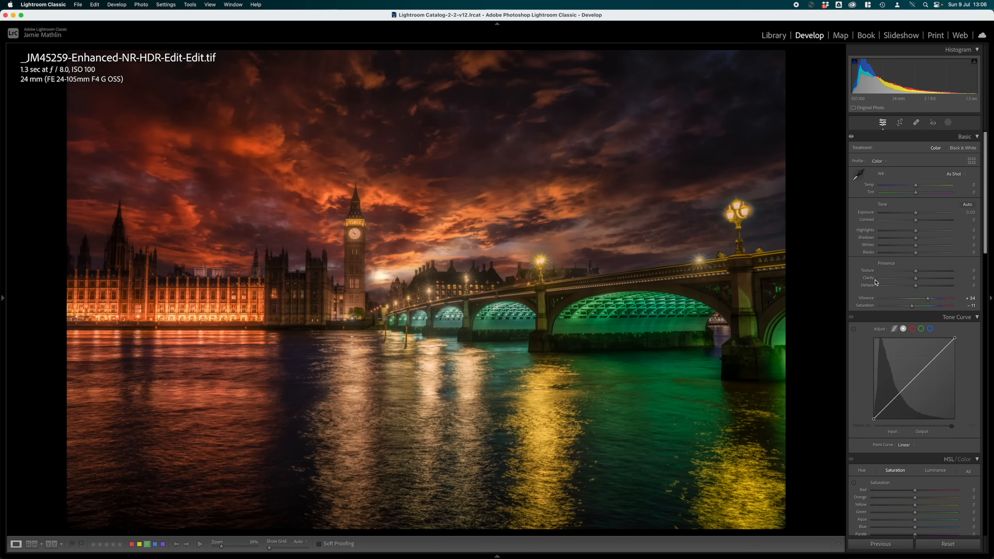
# Set contrast to +1, highlights to -9, shadows to +19 and clarity to -10, and raise texture slightly.
pyautogui.click(909, 232)
pyautogui.moveTo(909, 231); pyautogui.dragTo(924, 239)
pyautogui.moveTo(915, 222); pyautogui.dragTo(917, 223)
pyautogui.click(910, 278)
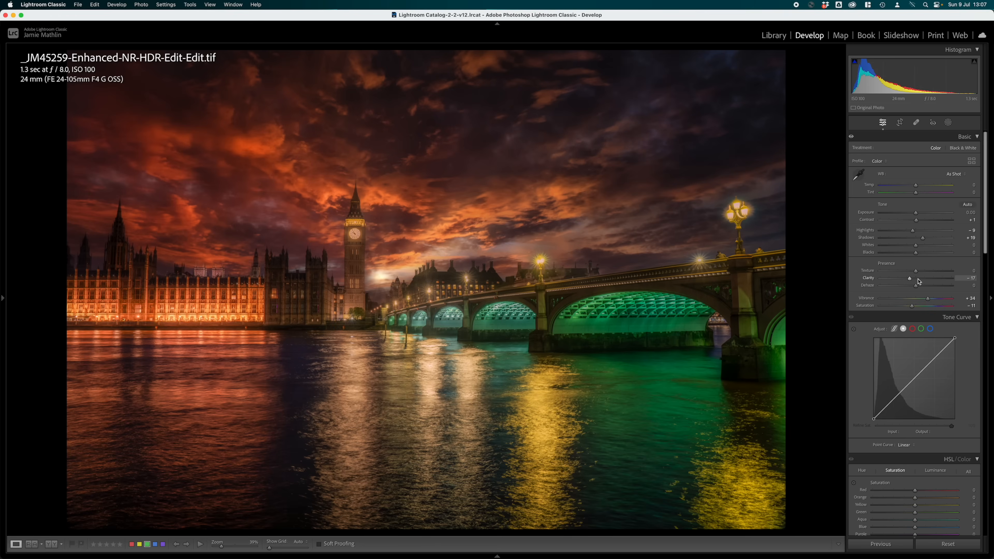
pyautogui.click(914, 281)
pyautogui.click(917, 270)
# Add a dark post-crop vignette with an amount of about -31 and a feather of 100.
pyautogui.scroll(-20, 919, 298)
pyautogui.scroll(-15, 918, 308)
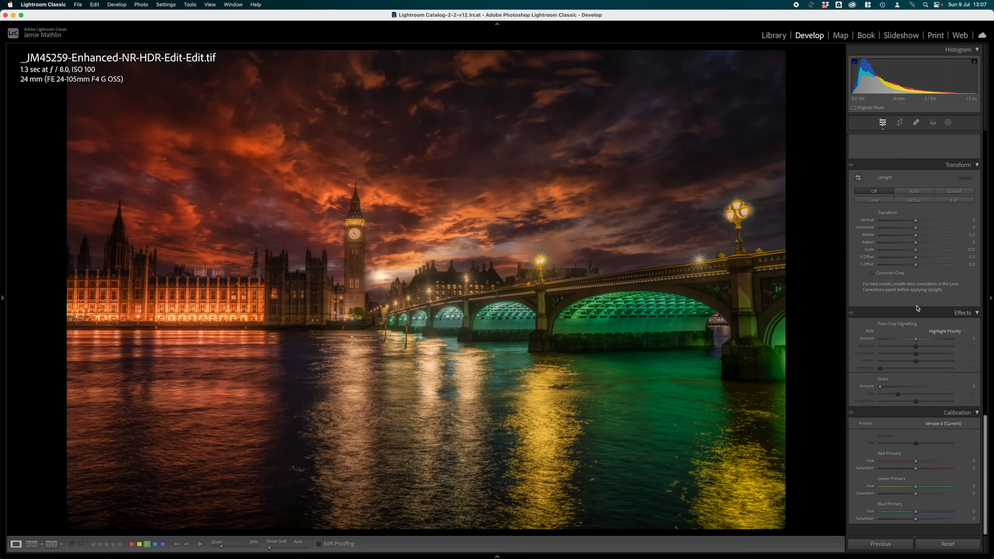
pyautogui.moveTo(908, 350); pyautogui.dragTo(972, 371)
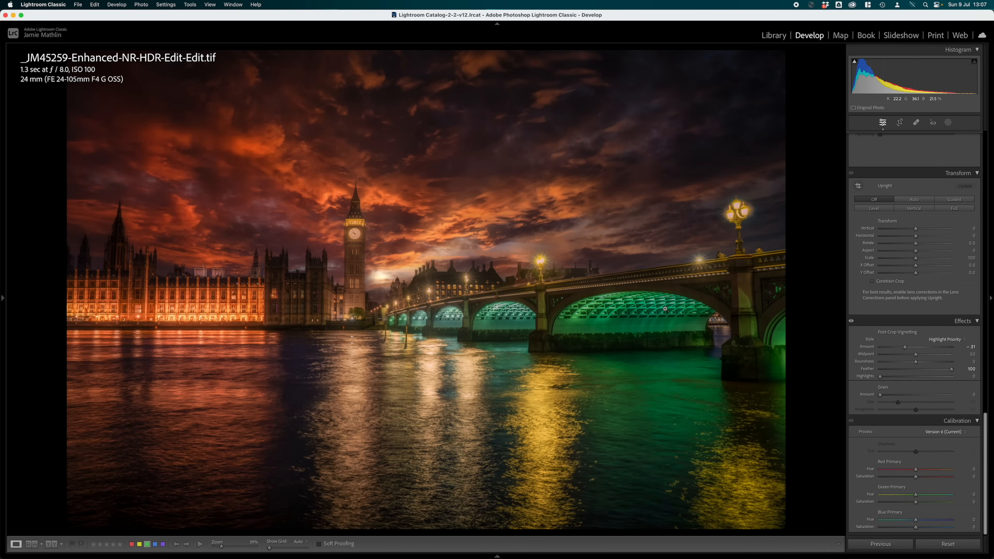
# Lower the photo's overall saturation a little further in the basic adjustments.
pyautogui.scroll(8, 881, 344)
pyautogui.scroll(5, 876, 346)
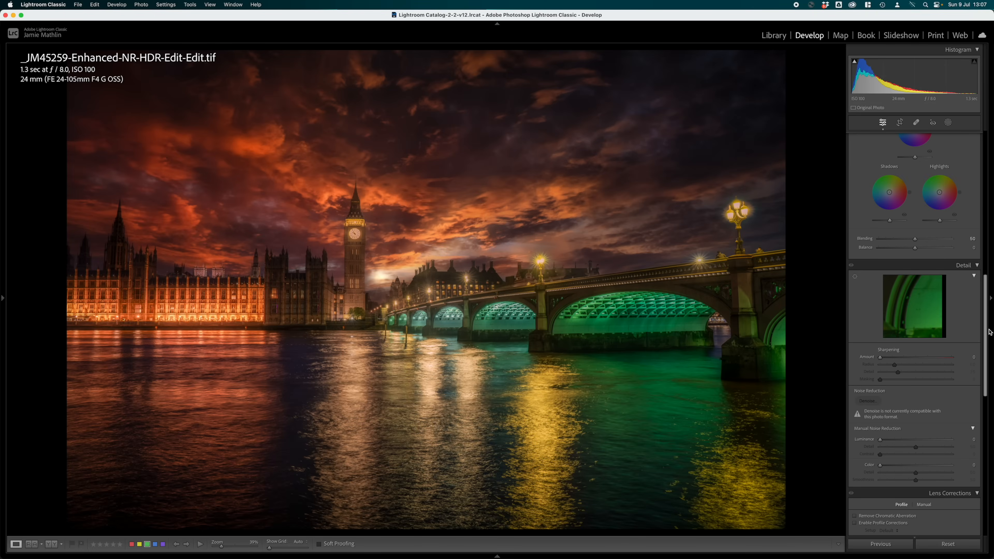
pyautogui.scroll(15, 916, 307)
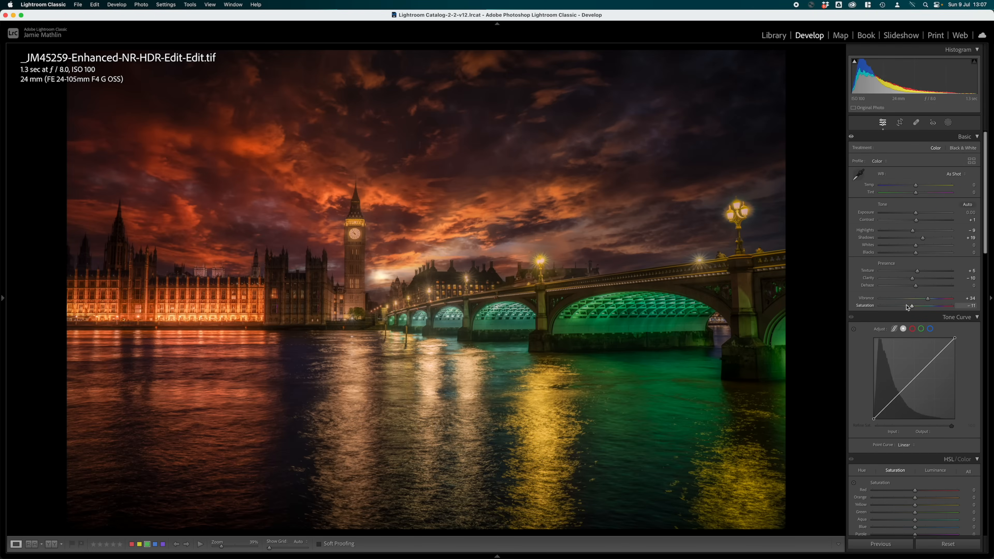
pyautogui.click(906, 306)
pyautogui.moveTo(906, 306); pyautogui.dragTo(908, 305)
# Add a tall, narrow radial gradient mask over the water below Big Ben and raise its exposure to about 1.37.
pyautogui.click(948, 123)
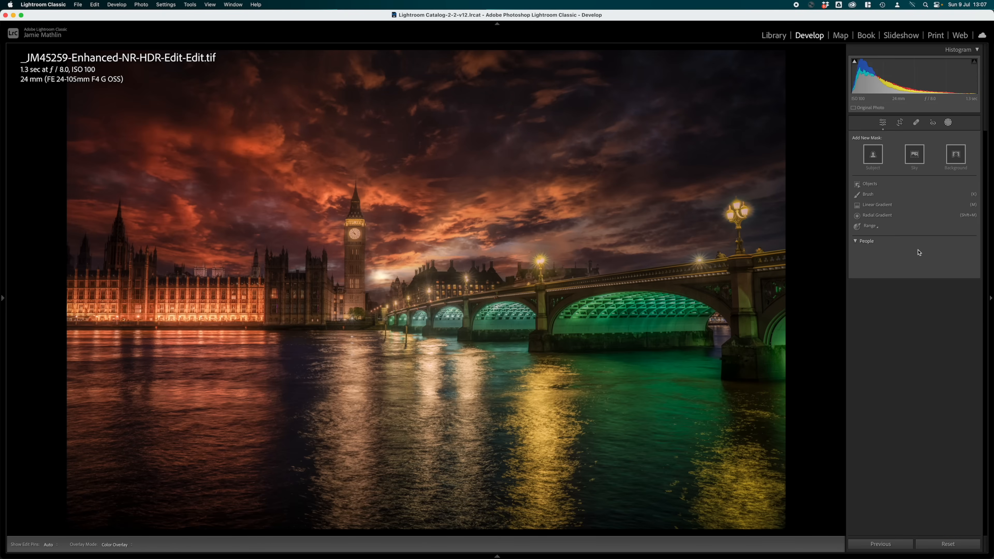
pyautogui.click(877, 215)
pyautogui.moveTo(376, 349)
pyautogui.mouseDown()
pyautogui.moveTo(402, 427)
pyautogui.moveTo(376, 354)
pyautogui.moveTo(373, 381)
pyautogui.moveTo(404, 377)
pyautogui.moveTo(378, 368)
pyautogui.moveTo(376, 341)
pyautogui.mouseUp()
pyautogui.moveTo(377, 414); pyautogui.dragTo(373, 474)
pyautogui.moveTo(920, 296); pyautogui.dragTo(931, 298)
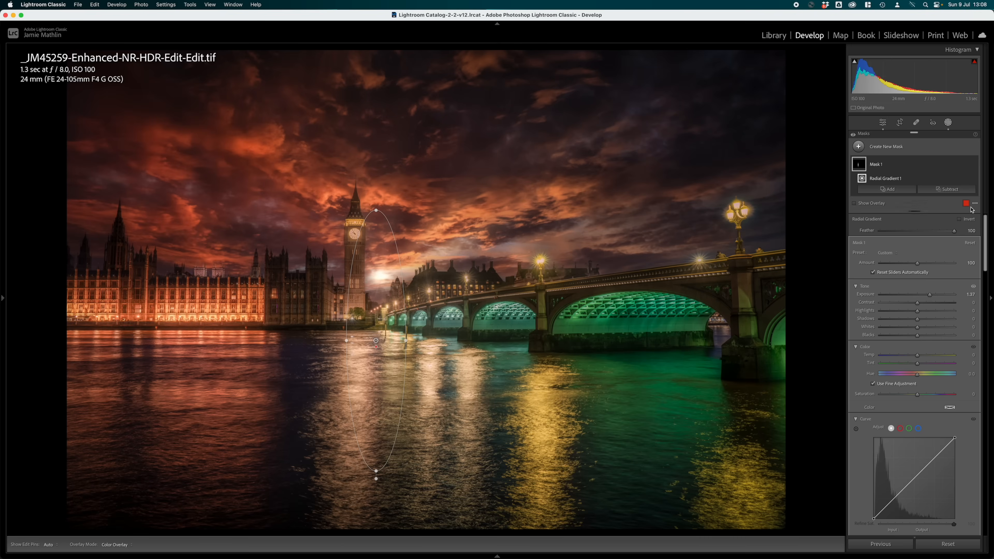
# Subtract a brush with flow 100 and Auto Mask from the radial mask, painting over the Big Ben tower from its base upward.
pyautogui.click(942, 190)
pyautogui.click(926, 263)
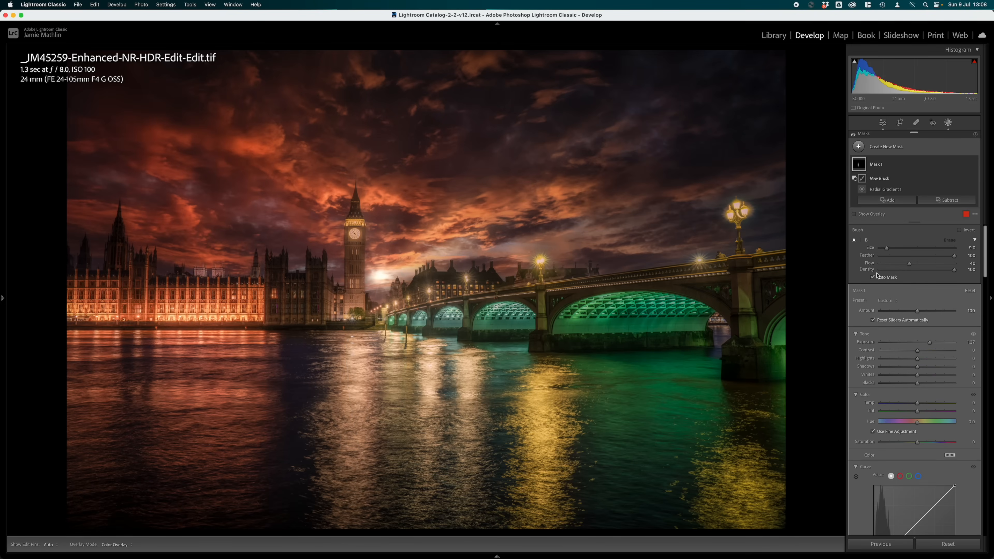
pyautogui.moveTo(910, 263); pyautogui.dragTo(955, 262)
pyautogui.moveTo(357, 315)
pyautogui.mouseDown()
pyautogui.moveTo(399, 312)
pyautogui.moveTo(337, 304)
pyautogui.moveTo(406, 295)
pyautogui.moveTo(376, 277)
pyautogui.moveTo(377, 237)
pyautogui.mouseUp()
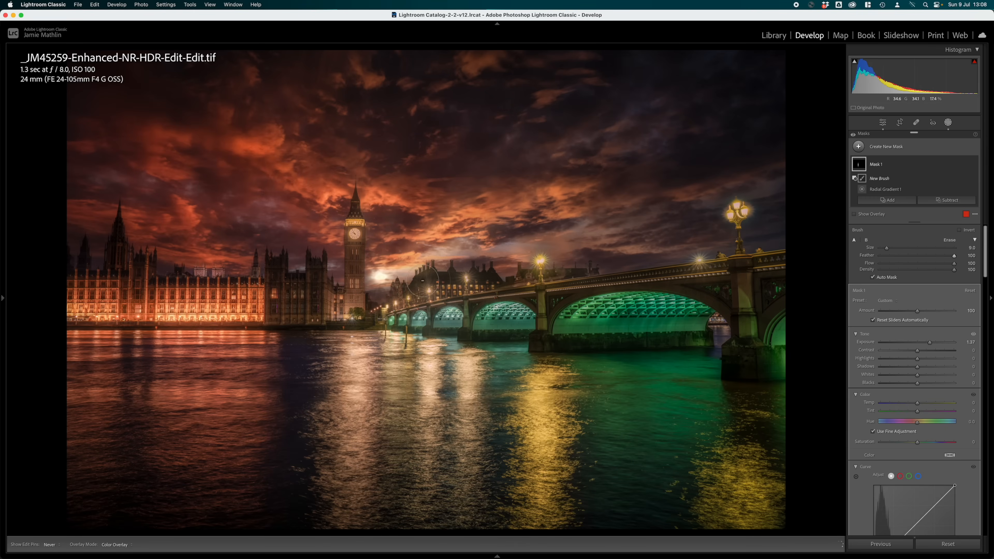
# Duplicate the mask, then narrow and shorten the copy's radial gradient and move it slightly down over the water reflection.
pyautogui.rightClick(376, 340)
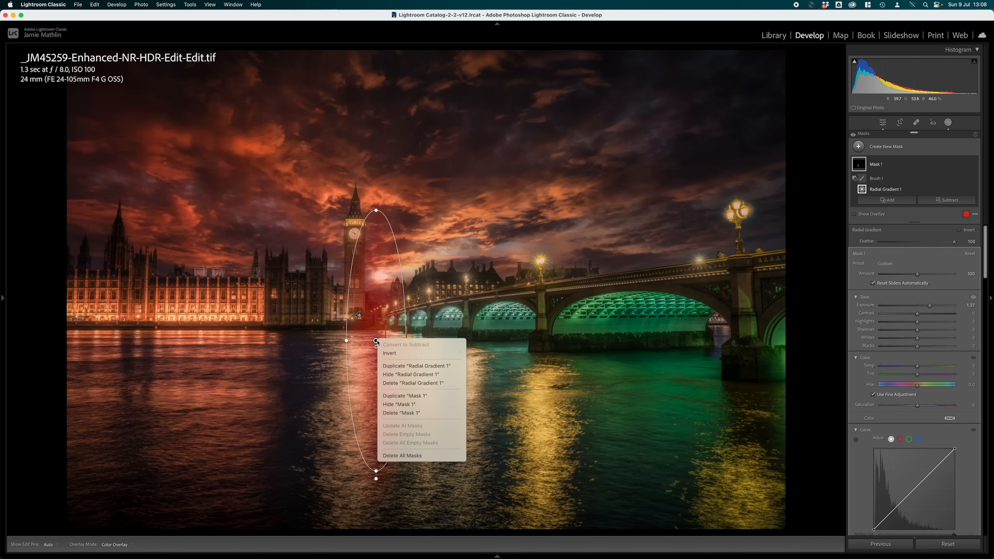
pyautogui.click(391, 396)
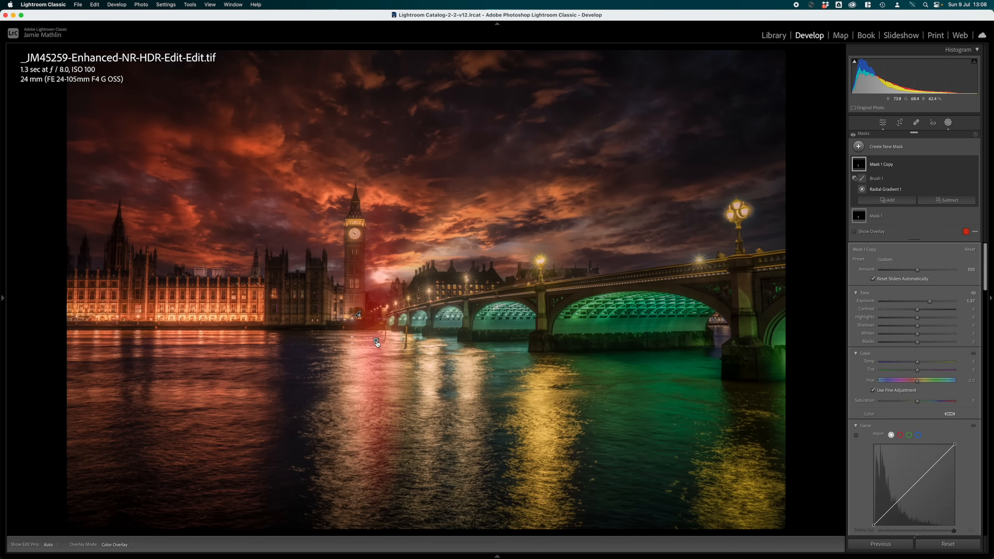
pyautogui.moveTo(347, 340); pyautogui.dragTo(365, 340)
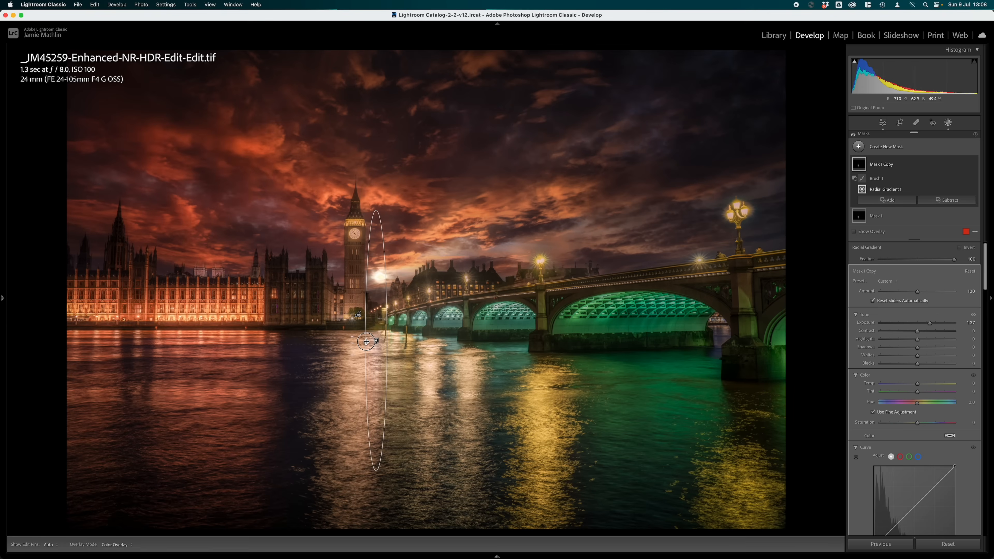
pyautogui.moveTo(377, 210); pyautogui.dragTo(376, 297)
pyautogui.moveTo(377, 342); pyautogui.dragTo(378, 354)
# Raise the copied mask's exposure to about 2.99 and temperature to 24, slightly enlarge its ellipse, and leave masking.
pyautogui.moveTo(929, 323); pyautogui.dragTo(946, 324)
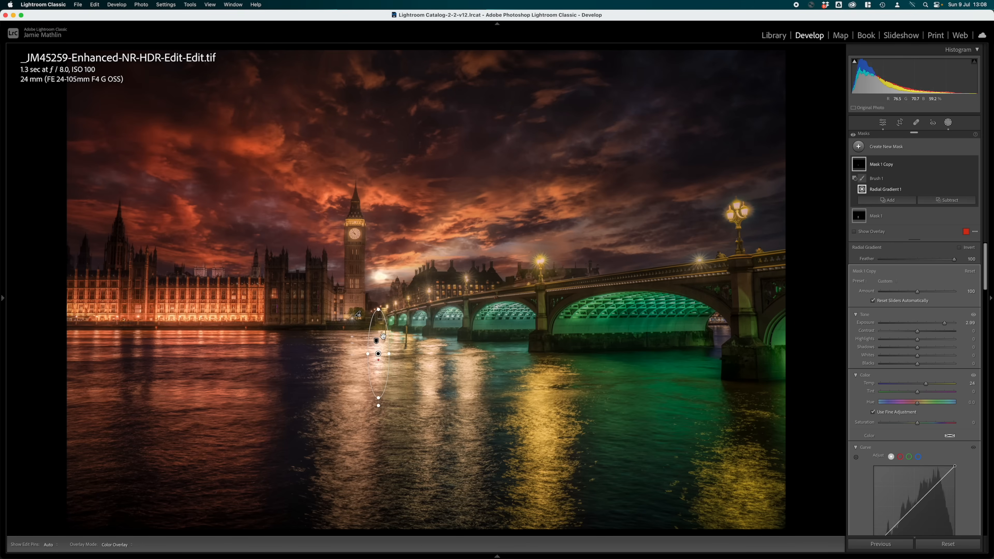
pyautogui.moveTo(389, 354); pyautogui.dragTo(393, 355)
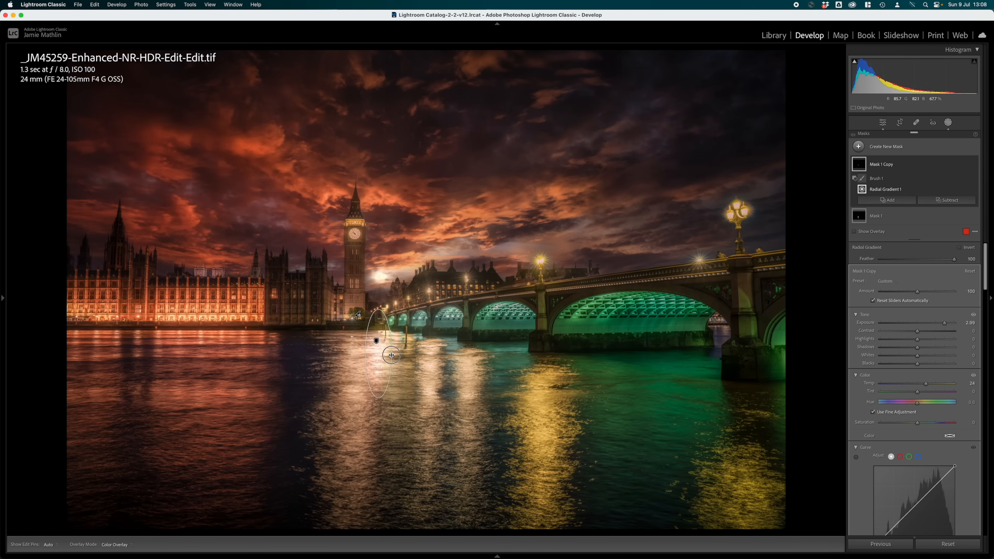
pyautogui.moveTo(378, 397); pyautogui.dragTo(382, 406)
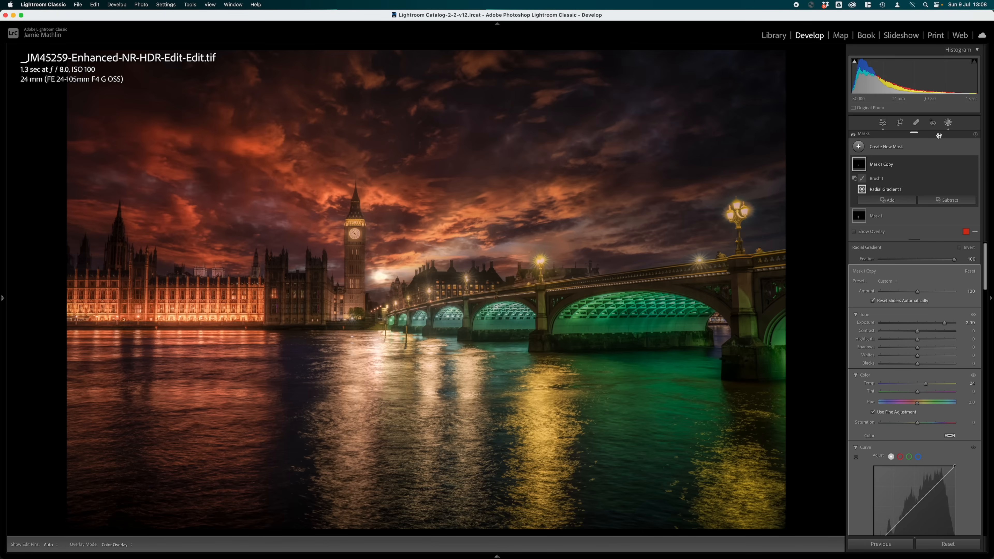
pyautogui.click(950, 126)
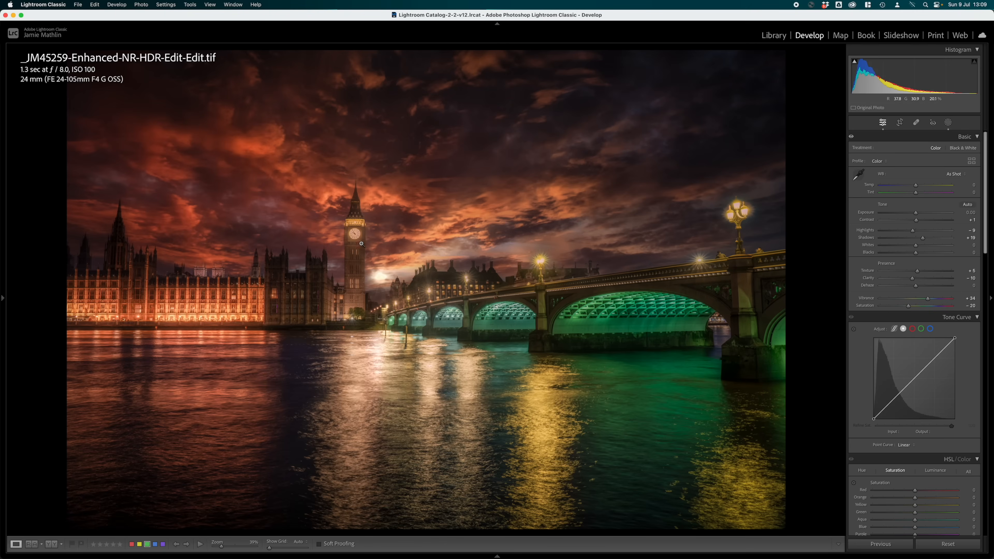
# Add a small, narrow radial gradient mask centred on Big Ben's clock face and upper tower.
pyautogui.click(948, 122)
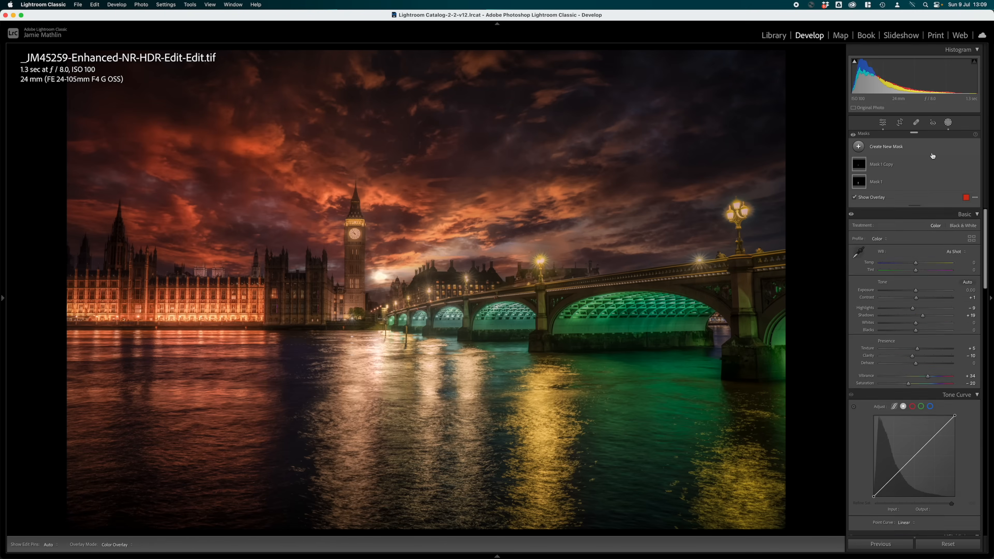
pyautogui.click(882, 148)
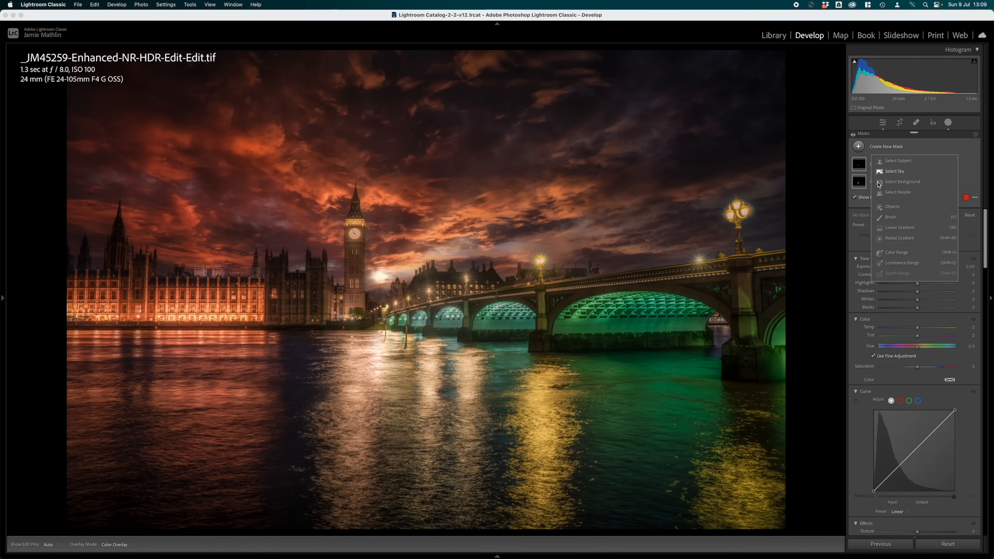
pyautogui.click(900, 238)
pyautogui.moveTo(354, 230)
pyautogui.mouseDown()
pyautogui.moveTo(355, 260)
pyautogui.moveTo(352, 234)
pyautogui.mouseUp()
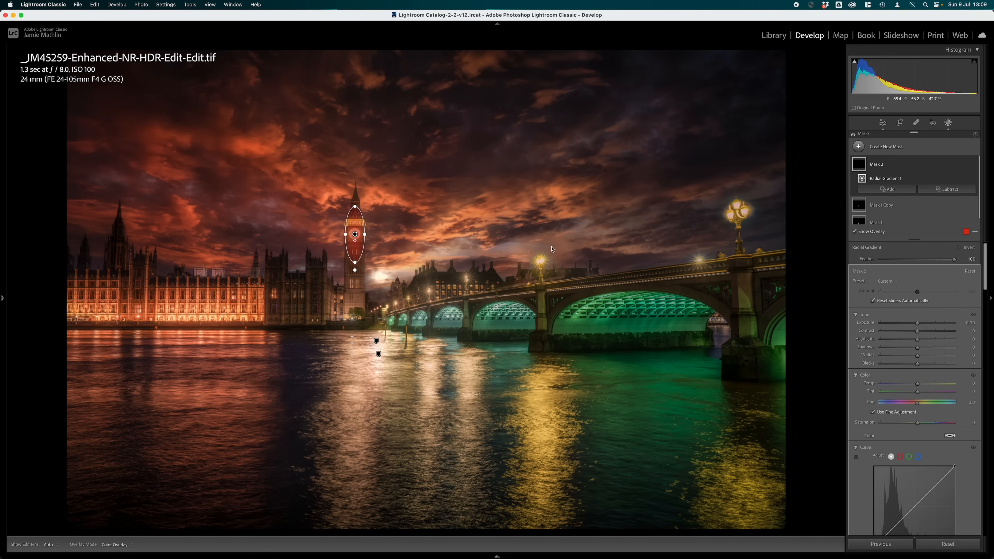
# Set the clock tower mask's contrast to about 36 and its exposure to about 0.44.
pyautogui.click(918, 324)
pyautogui.moveTo(918, 324); pyautogui.dragTo(932, 334)
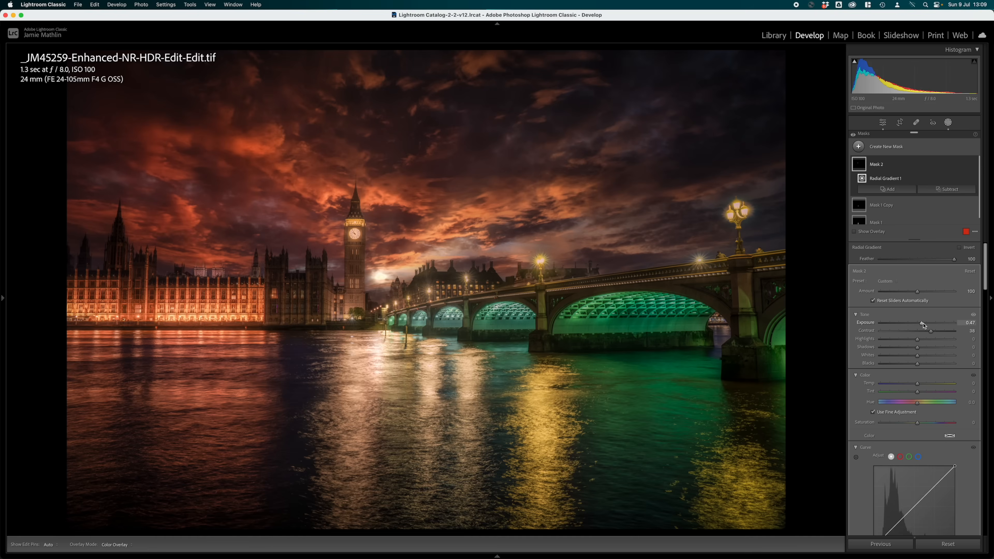
pyautogui.moveTo(923, 326); pyautogui.dragTo(922, 330)
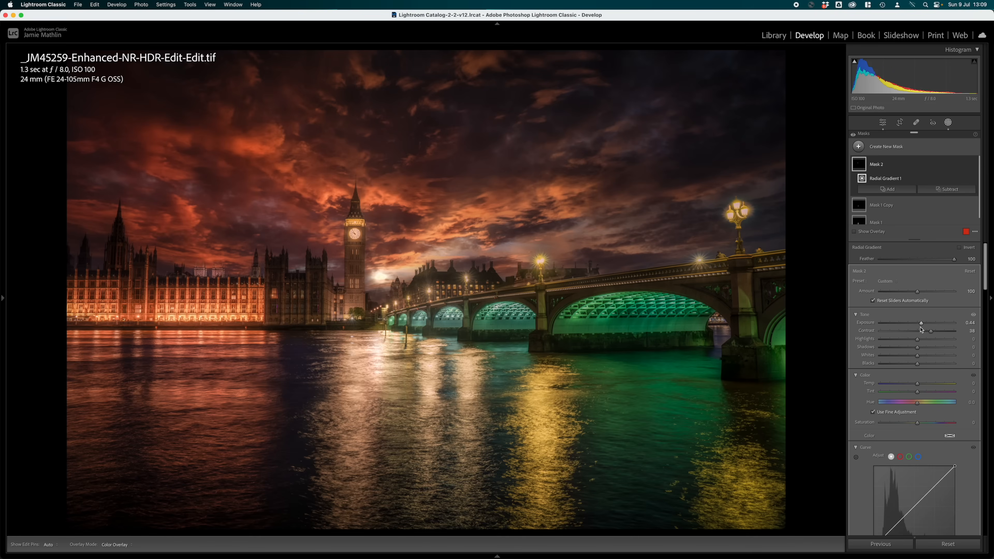